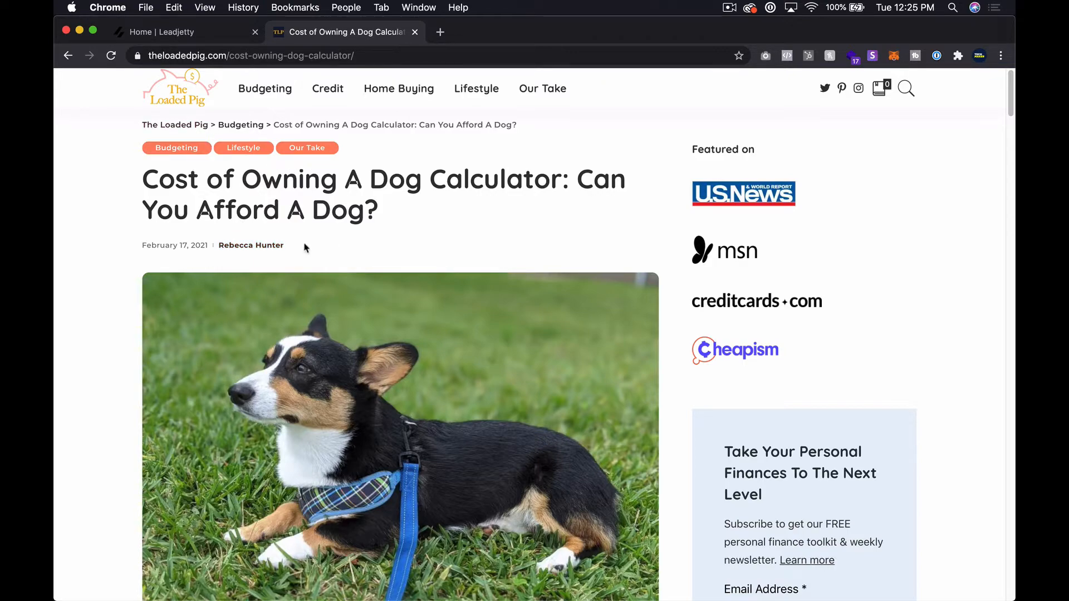
Look through the dog ownership cost article, including its toolkit sign-up form, cost calculator and related article suggestions
scroll(304, 248, down, 20)
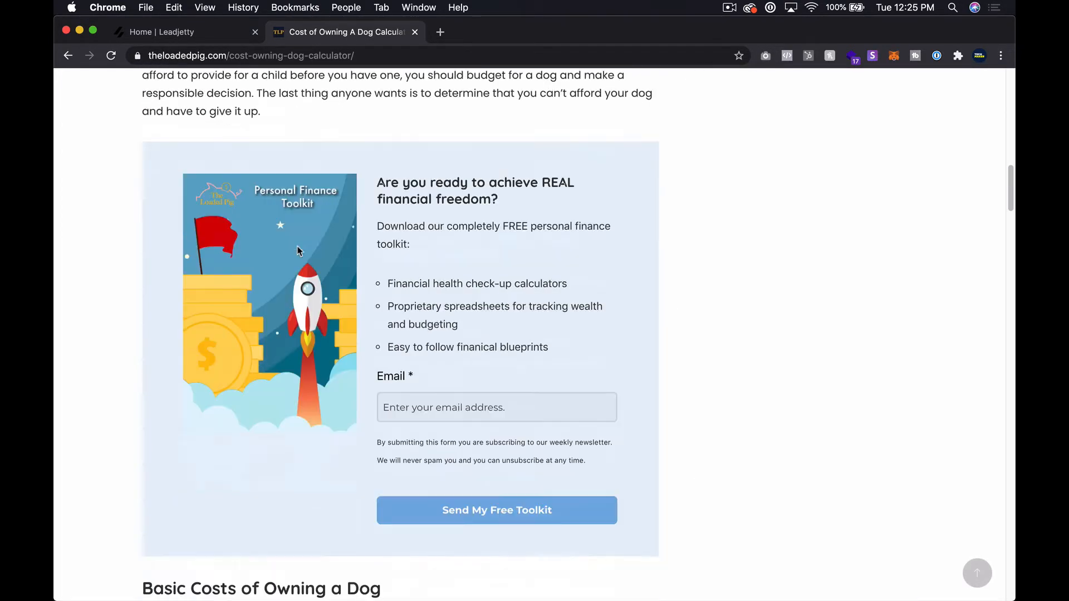
scroll(299, 251, up, 20)
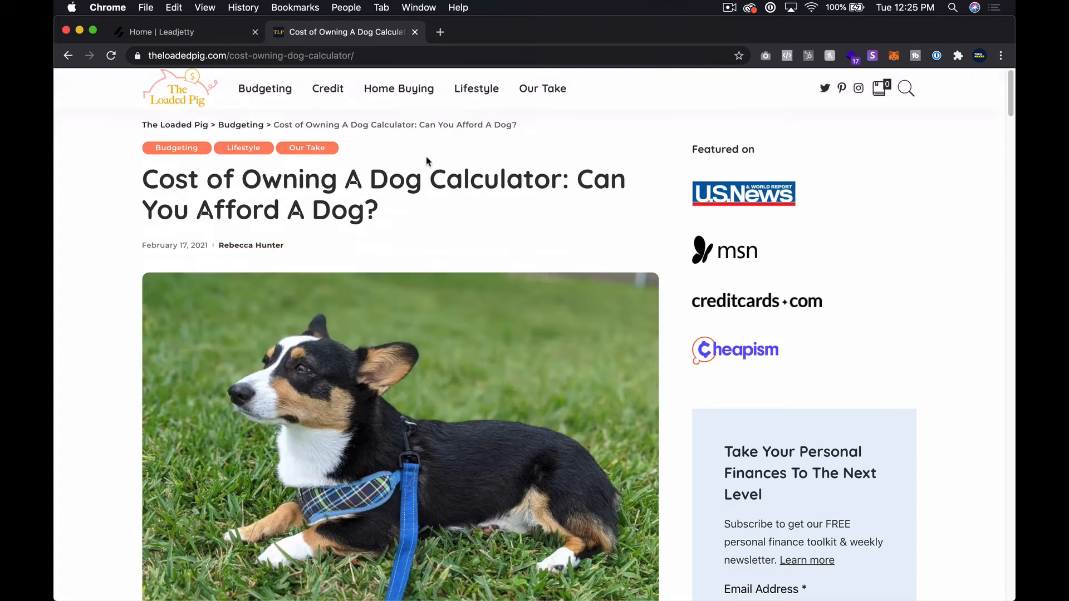
scroll(145, 327, down, 20)
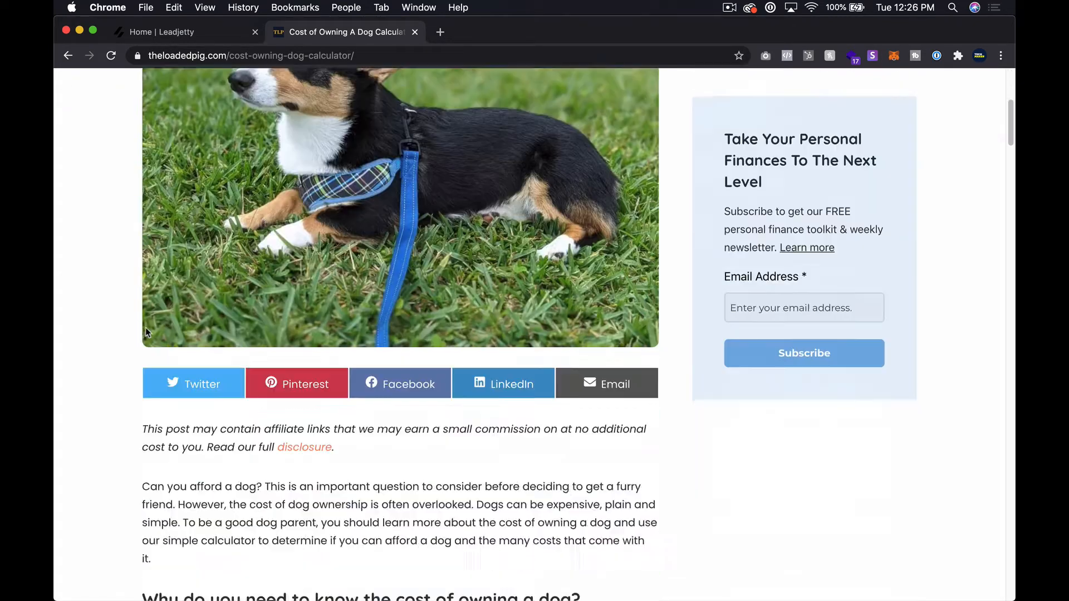
scroll(253, 315, down, 20)
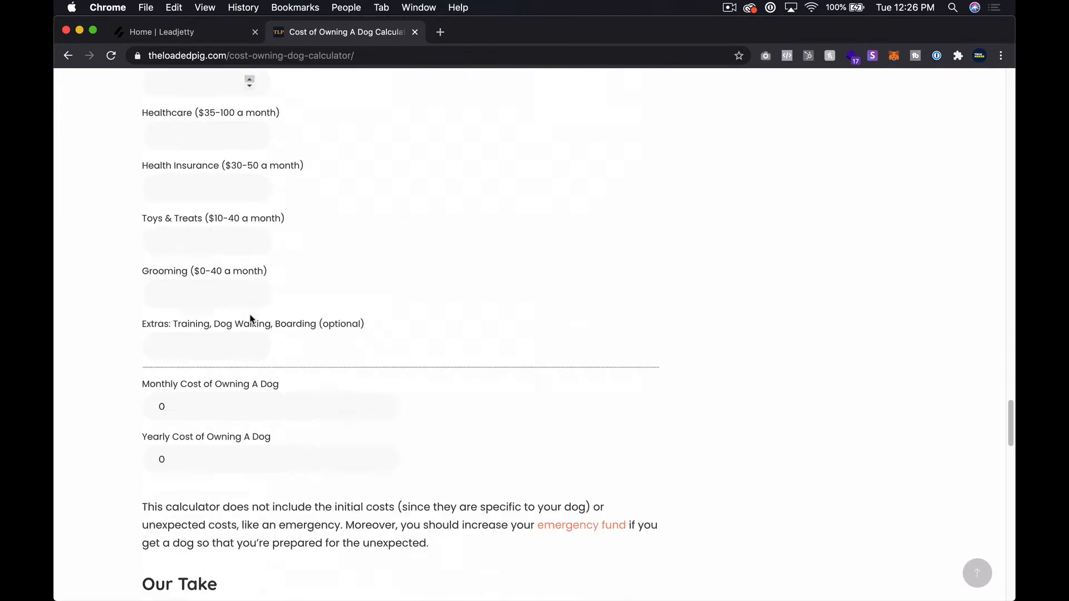
scroll(249, 315, up, 7)
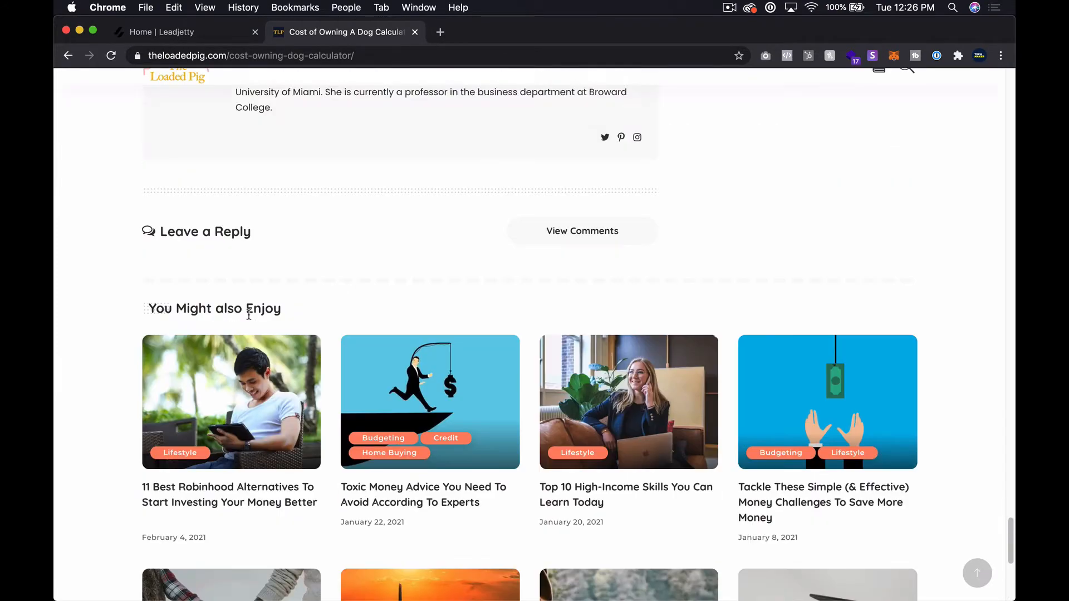
scroll(240, 317, down, 5)
scroll(237, 317, up, 3)
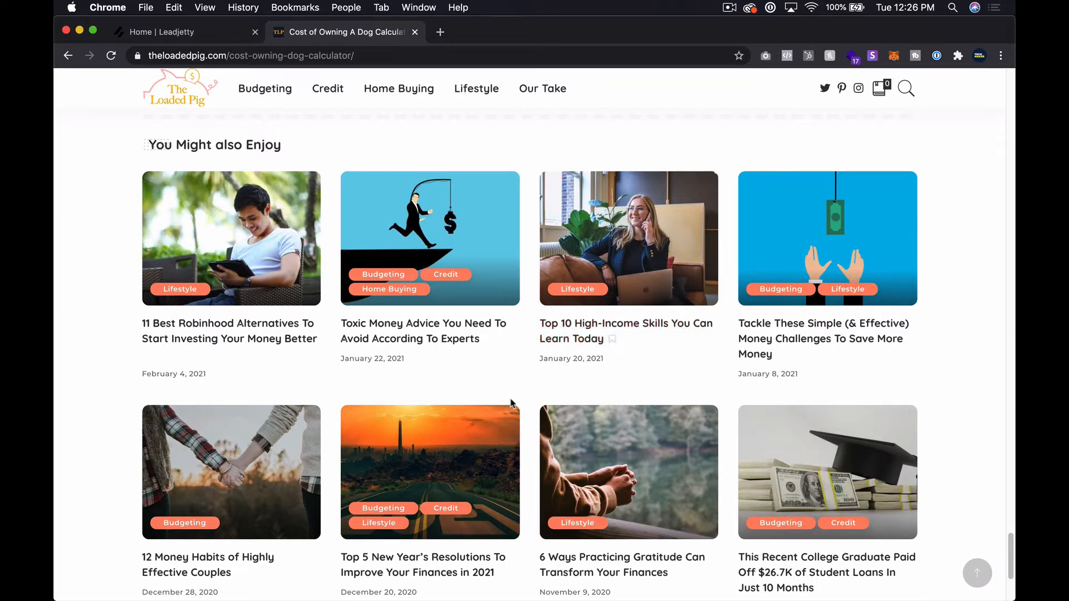
scroll(511, 403, up, 20)
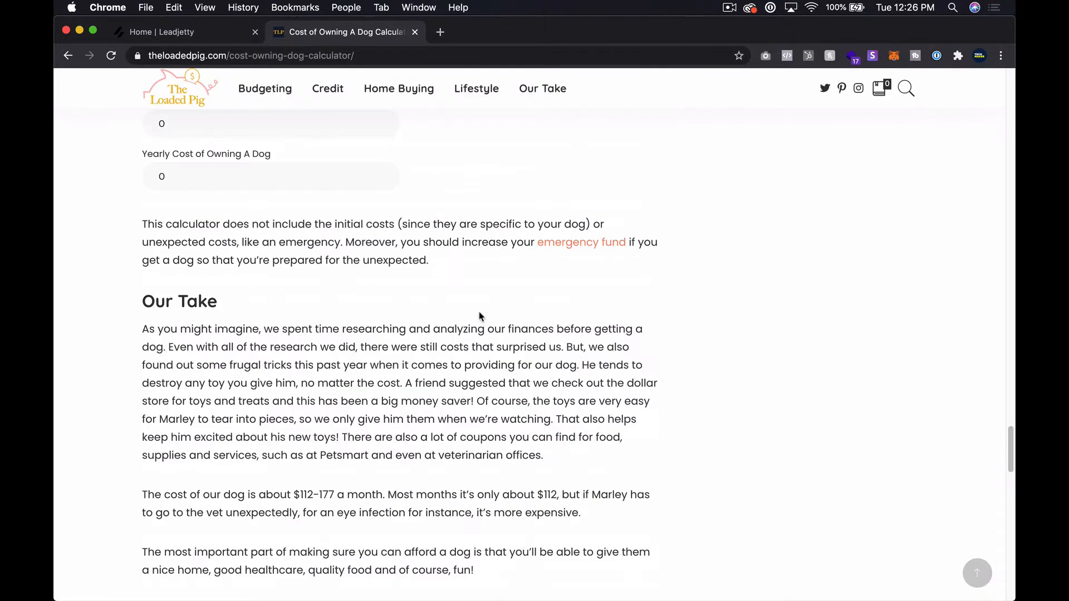
scroll(461, 342, up, 15)
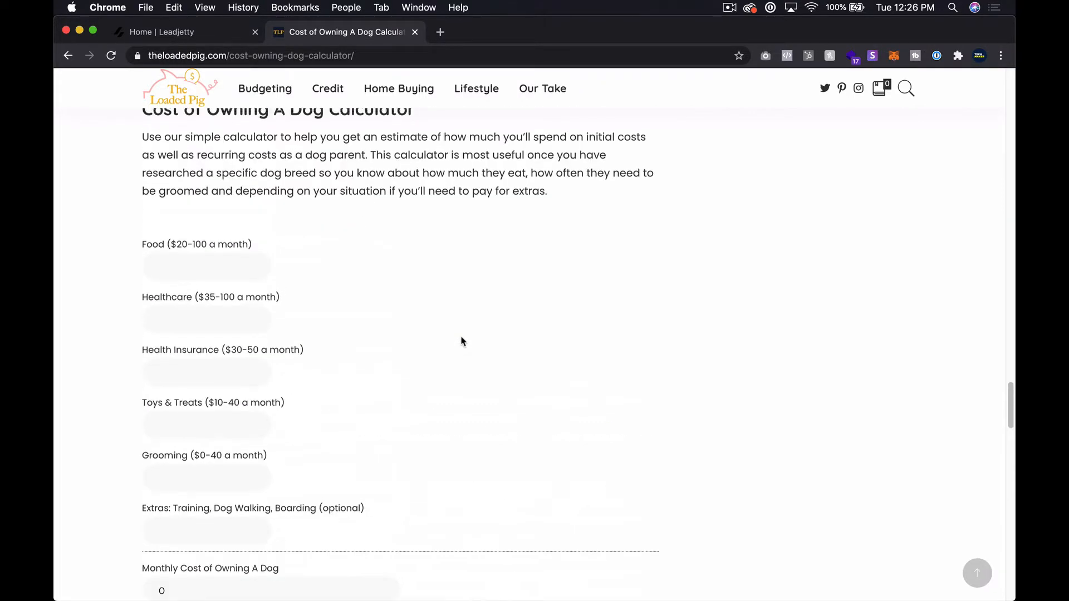
scroll(462, 342, up, 15)
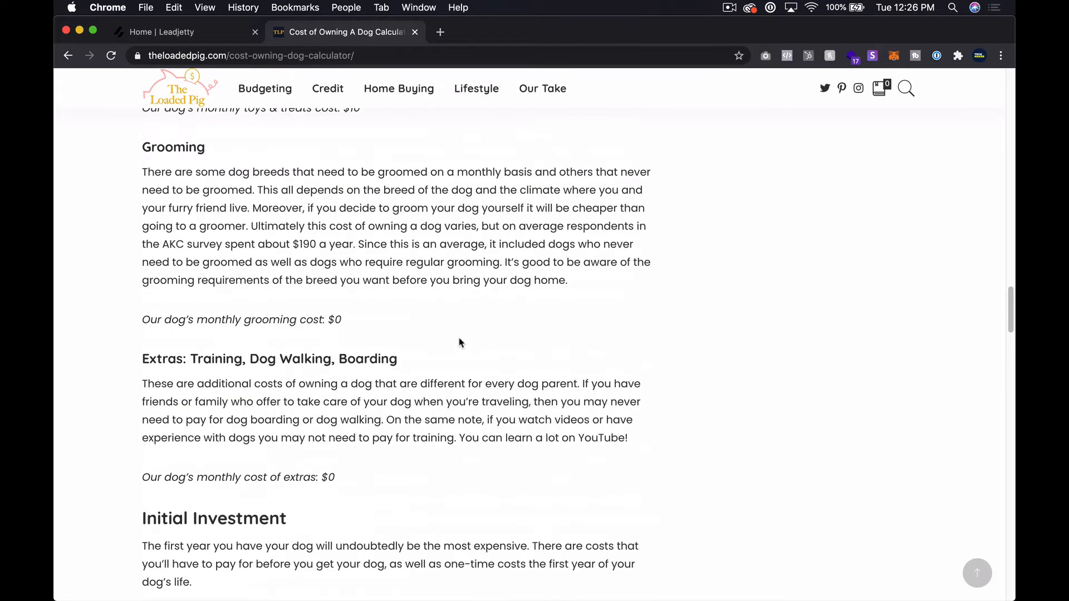
scroll(450, 341, up, 15)
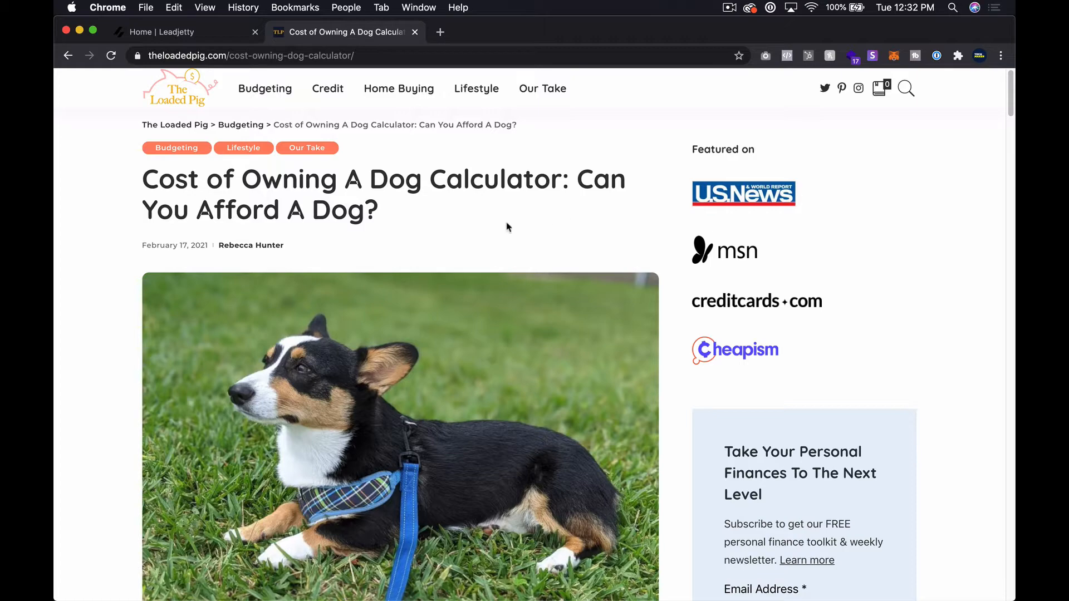
Review the dog cost article's introduction and the placement of its Personal Finance Toolkit email opt-in within the content
scroll(412, 251, down, 10)
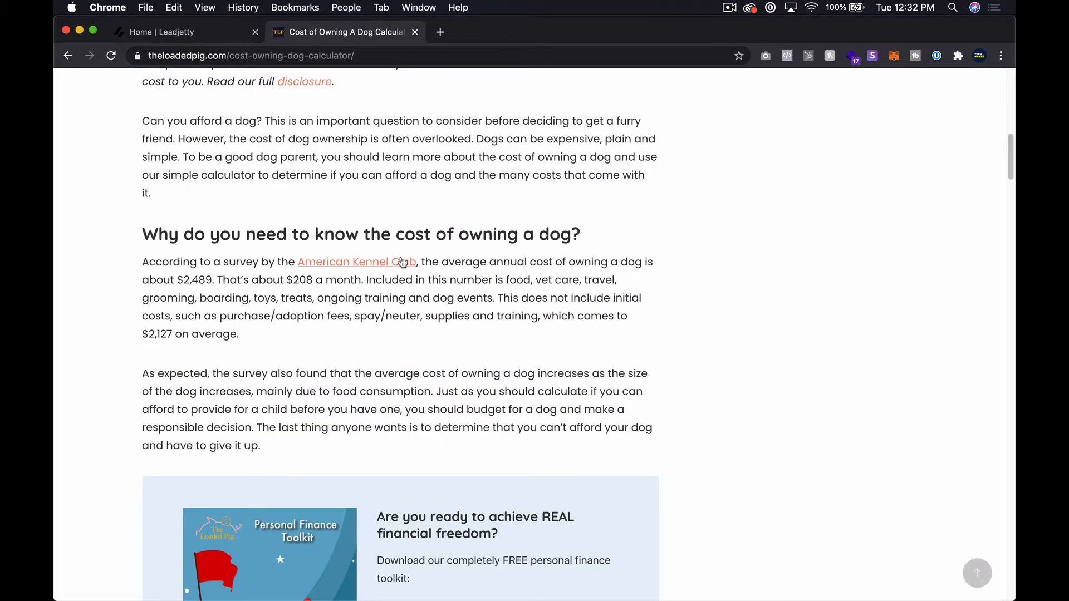
scroll(408, 252, down, 8)
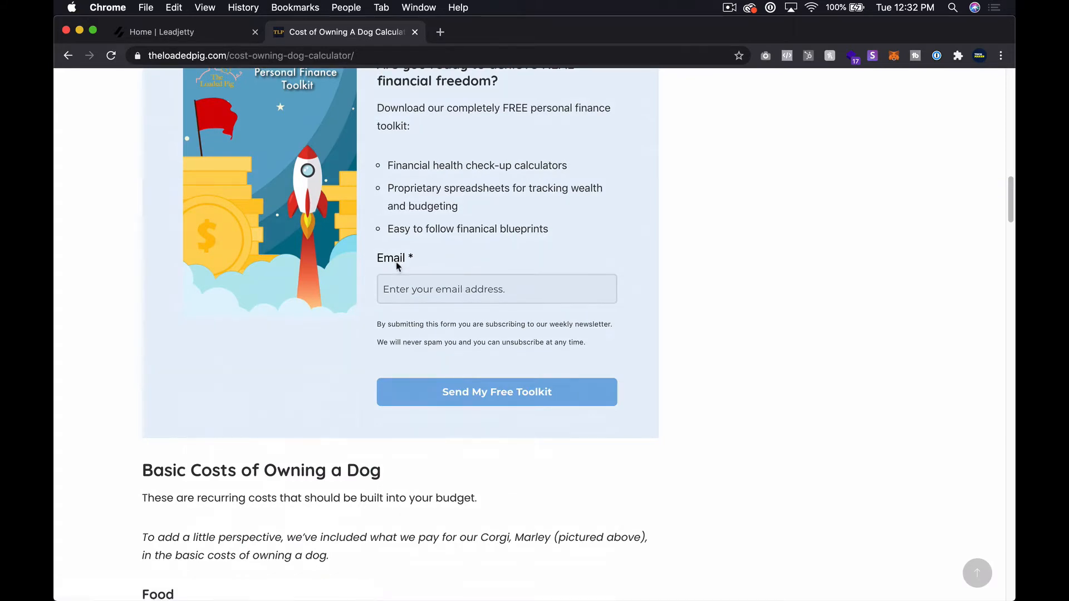
scroll(409, 329, up, 18)
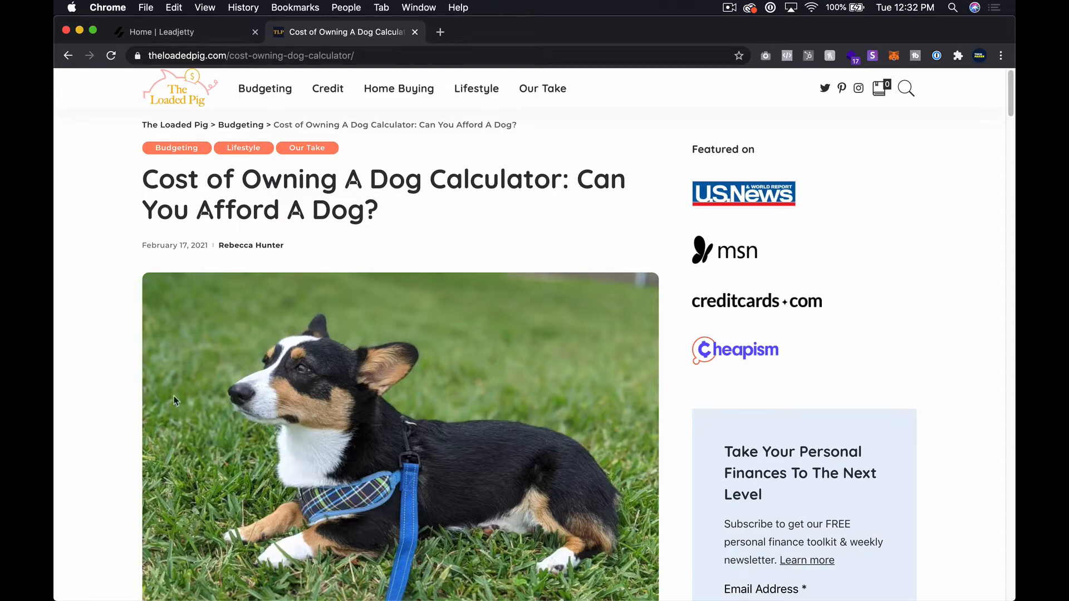
scroll(174, 396, down, 15)
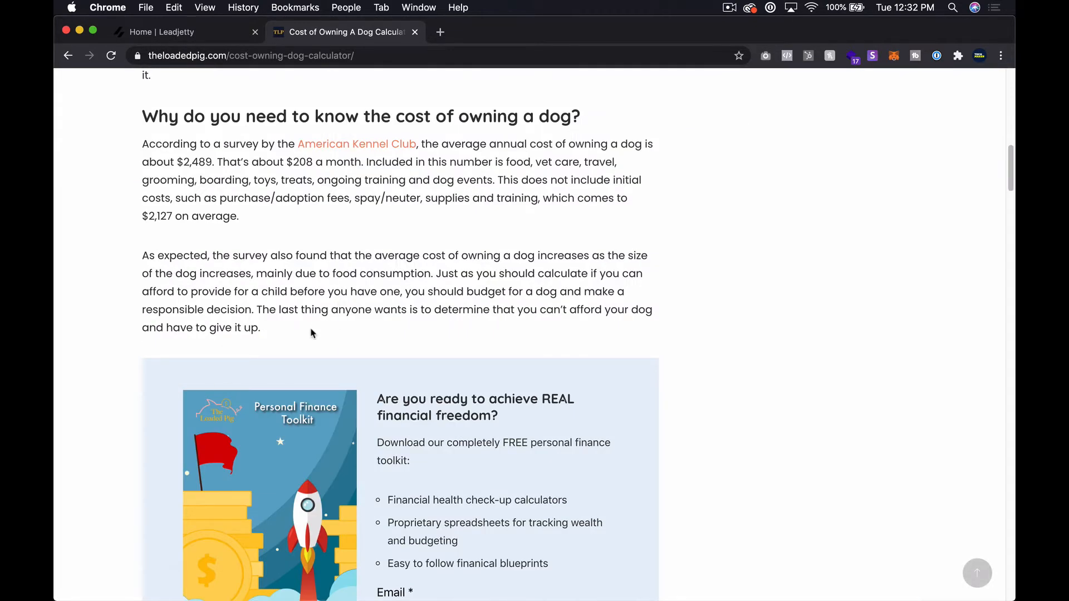
scroll(312, 335, down, 6)
scroll(298, 349, down, 14)
scroll(298, 349, up, 20)
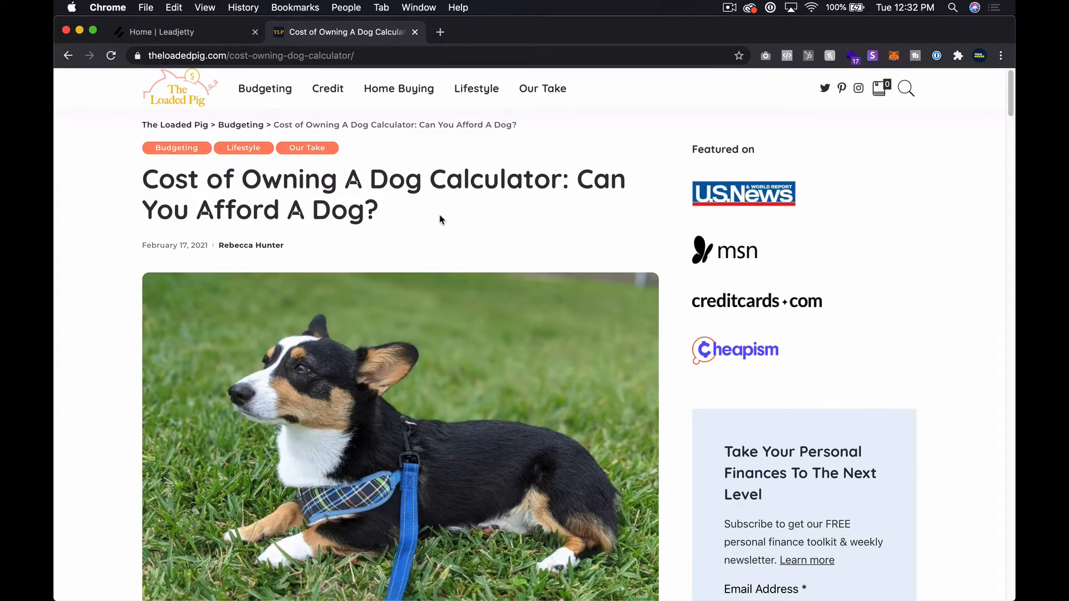
scroll(437, 220, down, 11)
scroll(437, 220, up, 11)
scroll(592, 202, down, 1)
scroll(591, 203, down, 10)
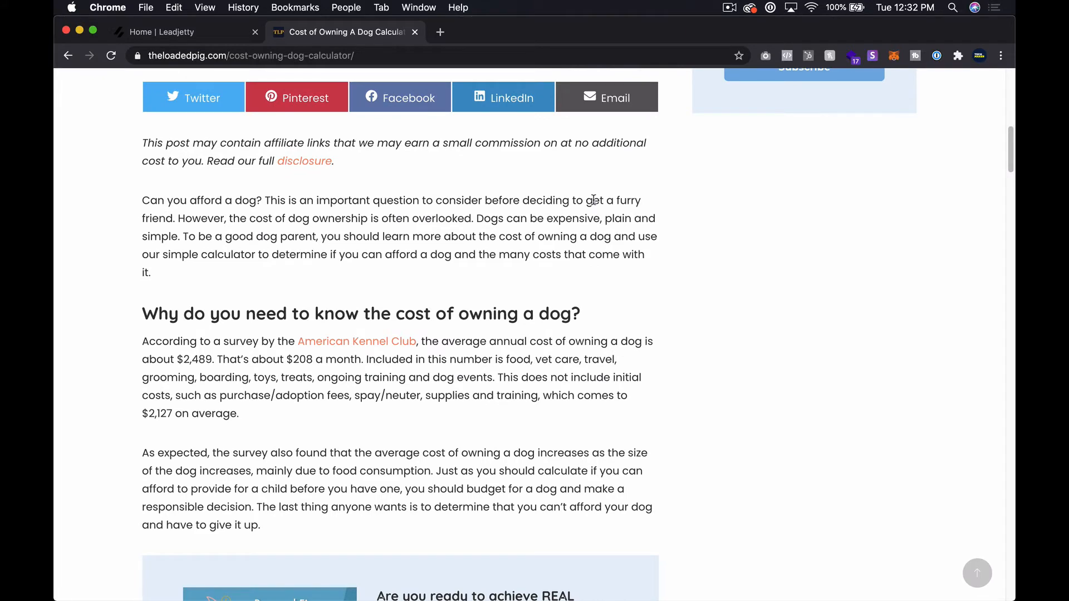
scroll(593, 202, up, 11)
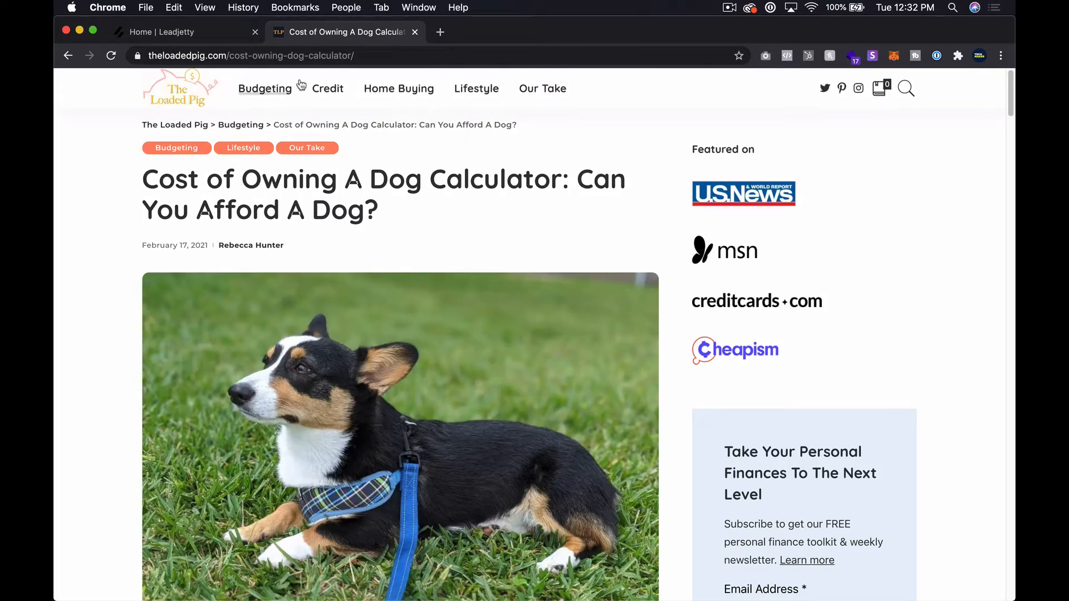
Open the site's Home Buying category and browse its articles
click(403, 88)
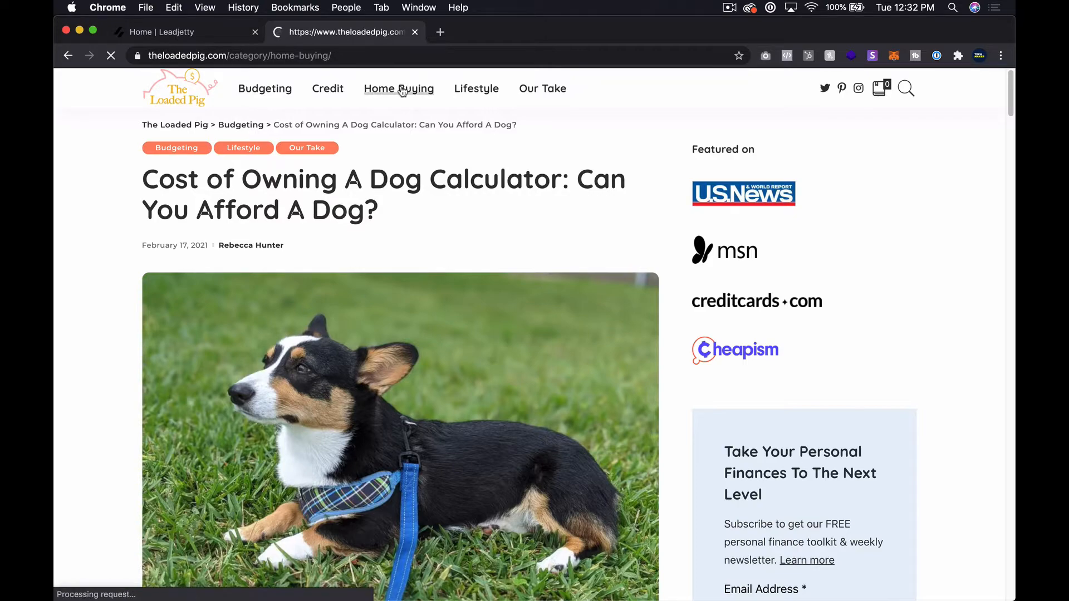
scroll(429, 192, down, 10)
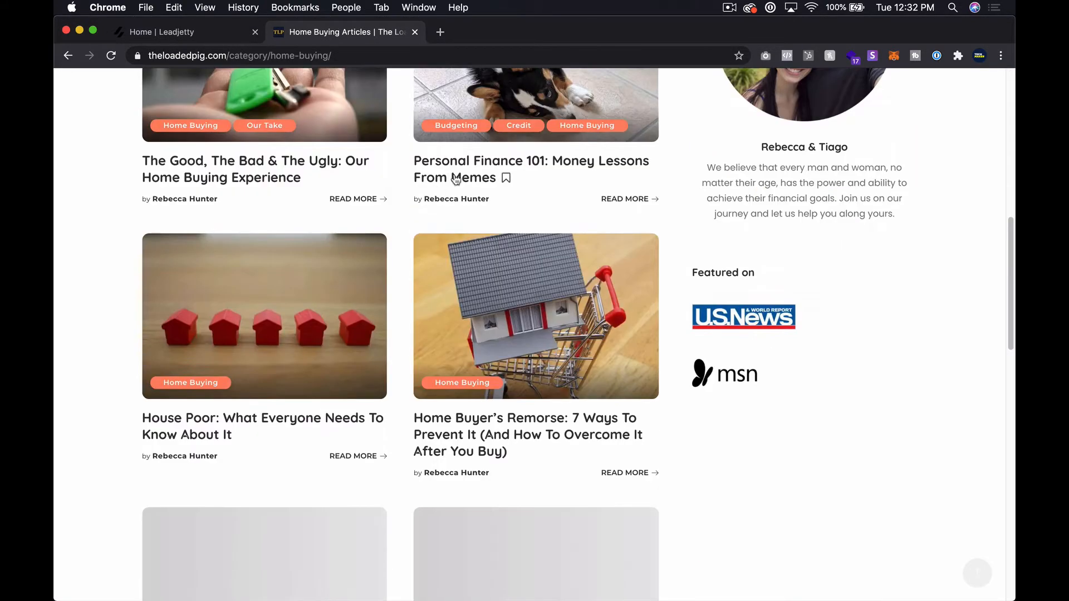
scroll(552, 240, up, 5)
scroll(610, 312, down, 6)
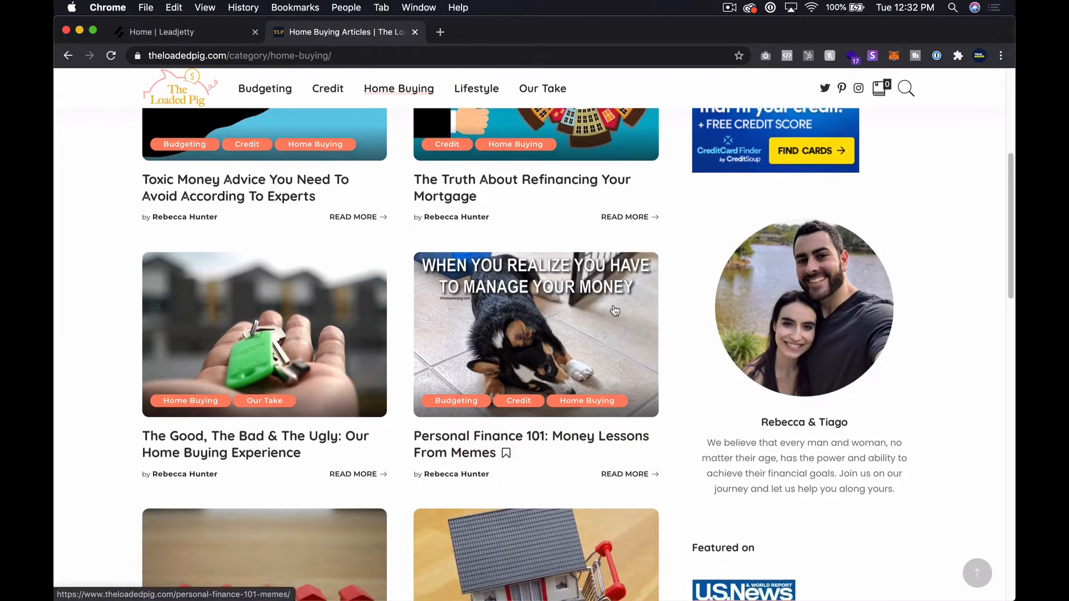
scroll(613, 311, down, 5)
scroll(497, 249, up, 15)
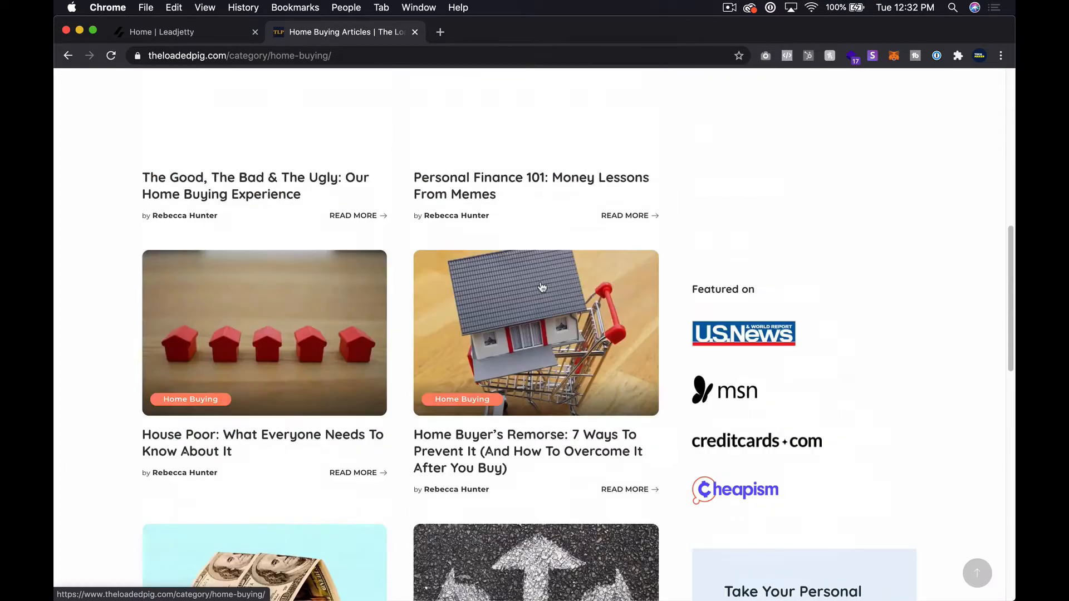
Switch to Leadjetty and start a new flow with the Embedded widget type
click(201, 37)
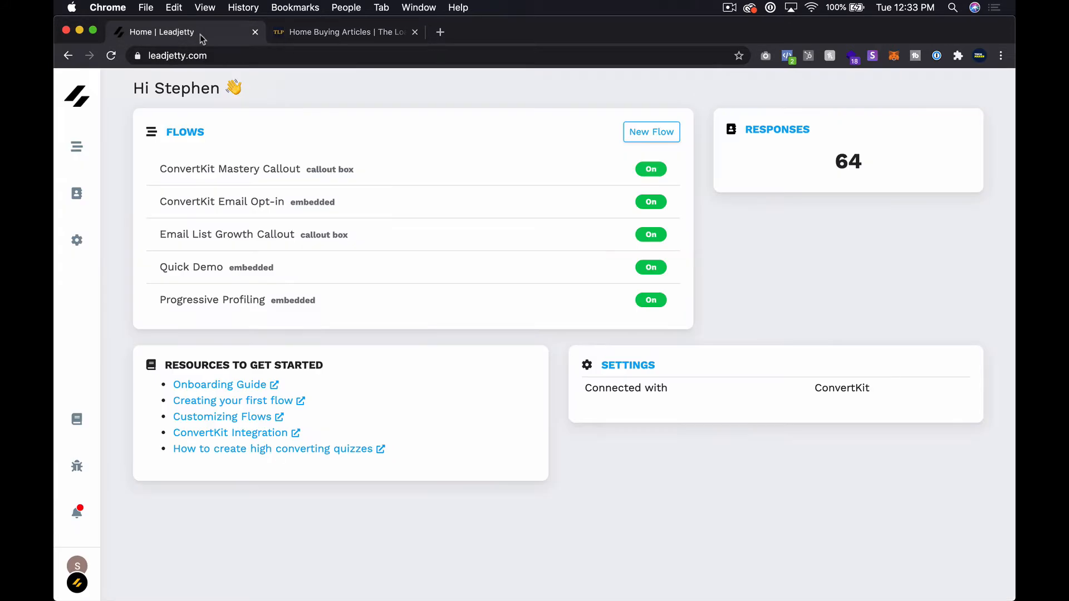
click(654, 125)
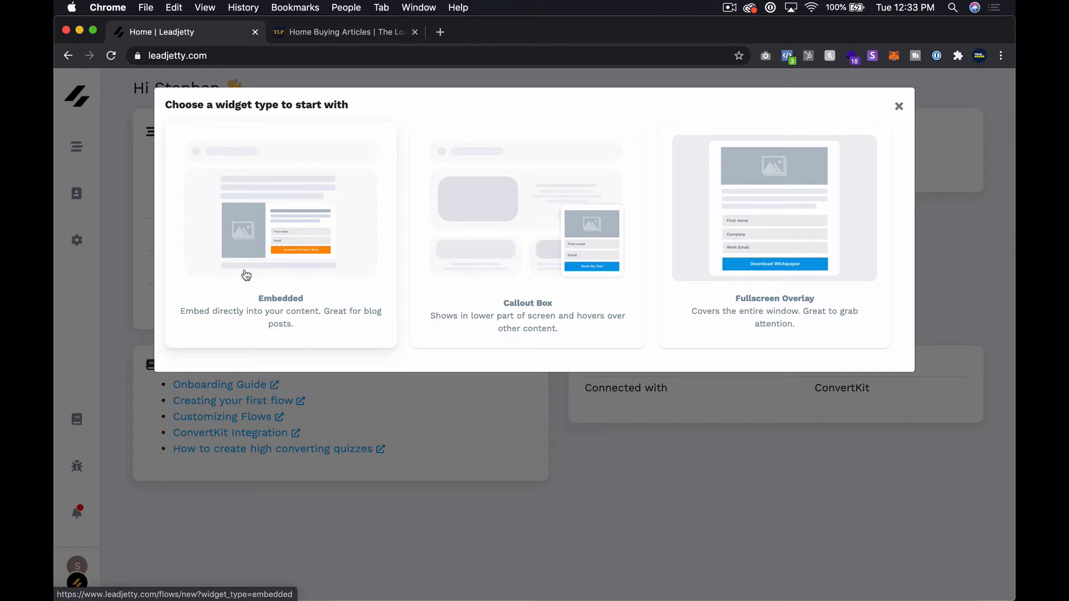
click(273, 265)
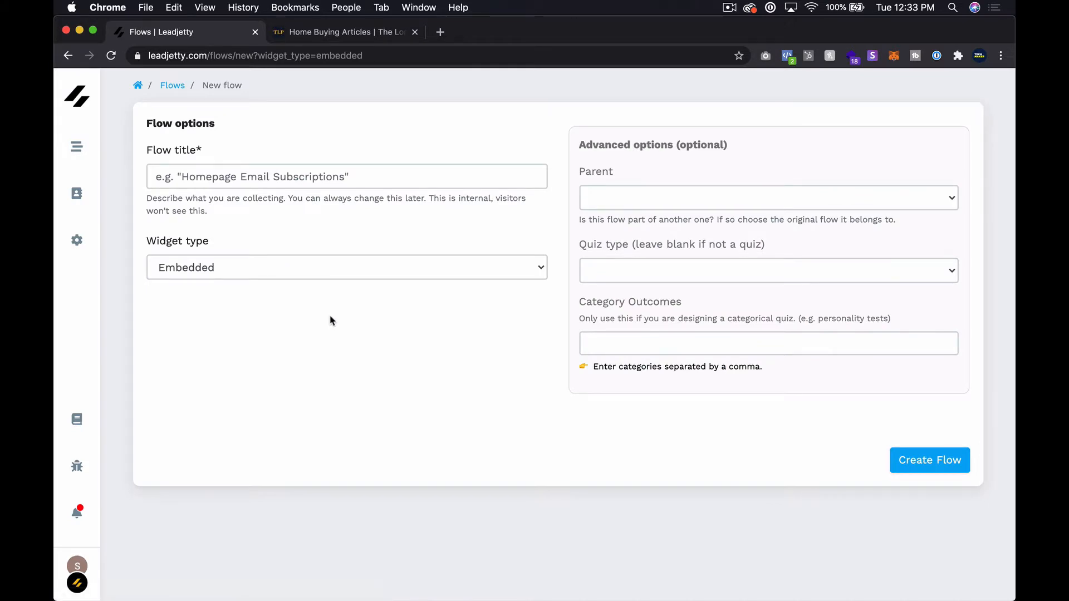
Title the flow "TLP Content Recommendation Demo" and create it from scratch without a template
click(288, 171)
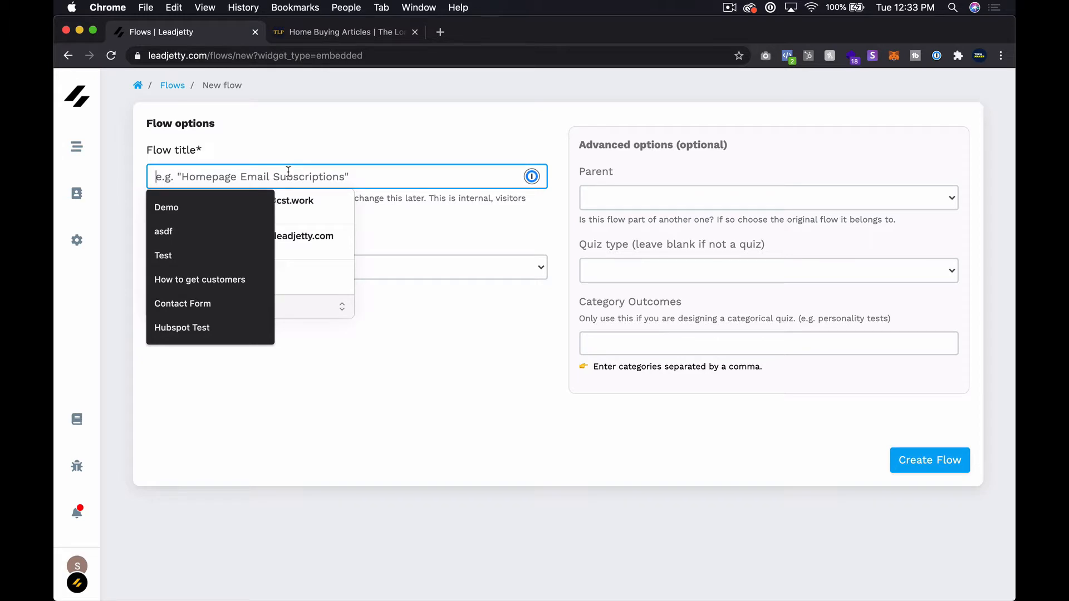
text(TLP Demo)
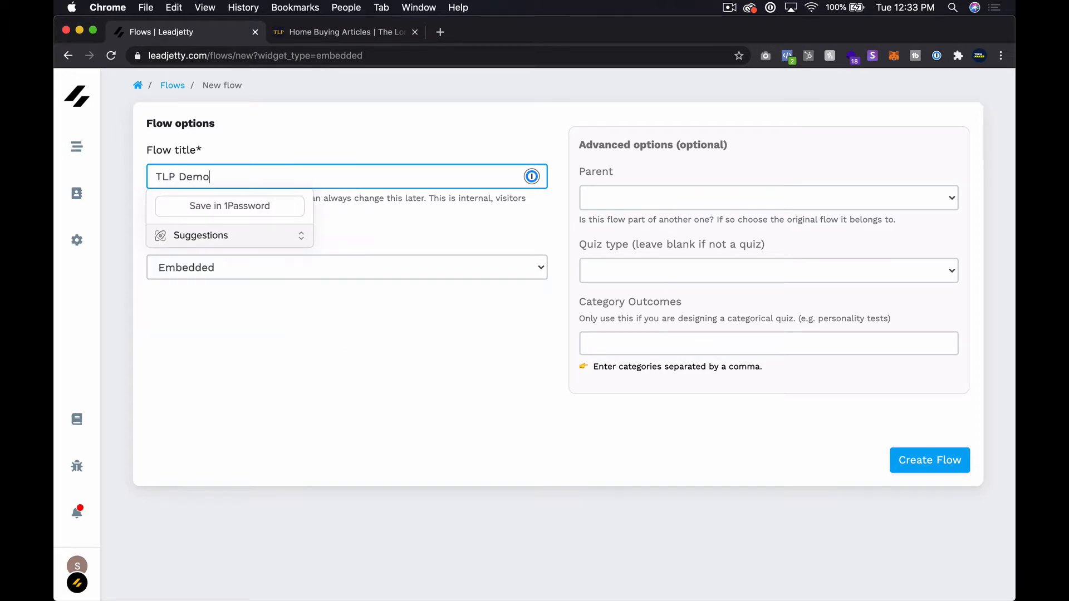
key(BackSpace)
key(BackSpace)
key(BackSpace)
text(Content Recommendation Dem)
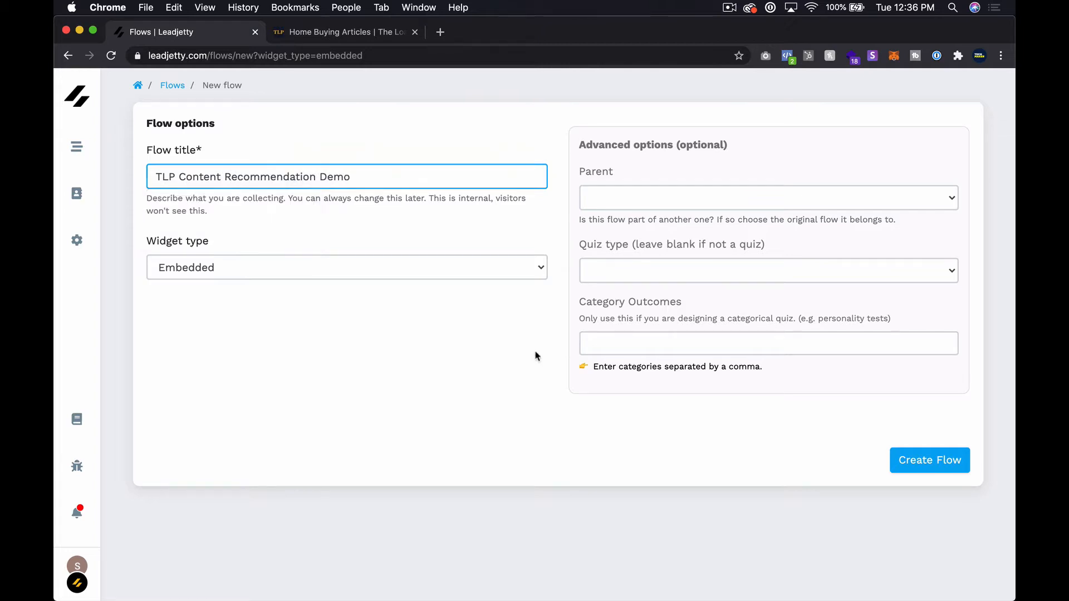
click(520, 356)
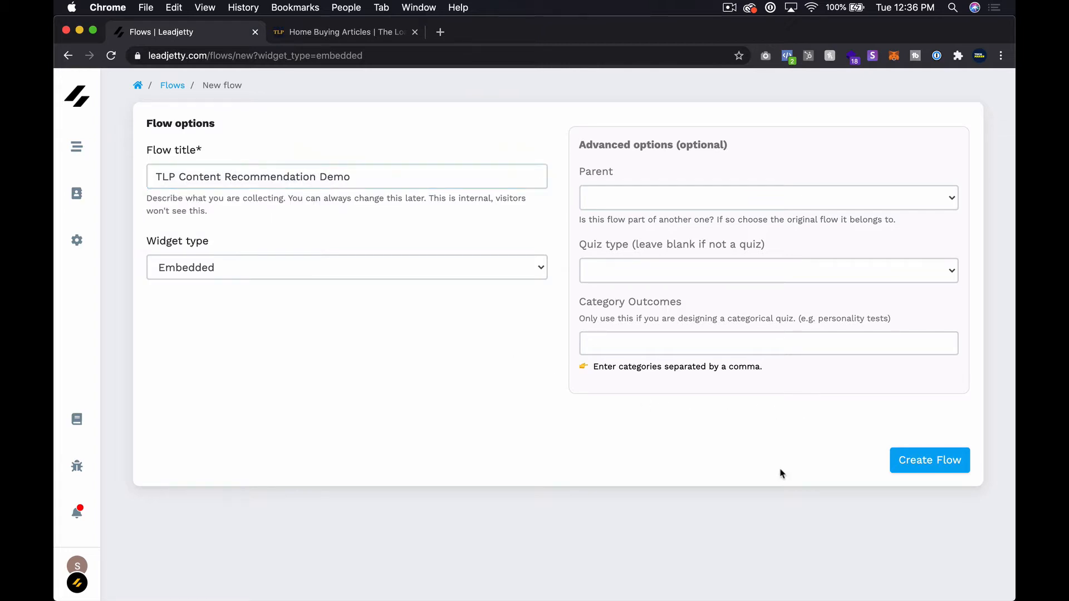
click(938, 467)
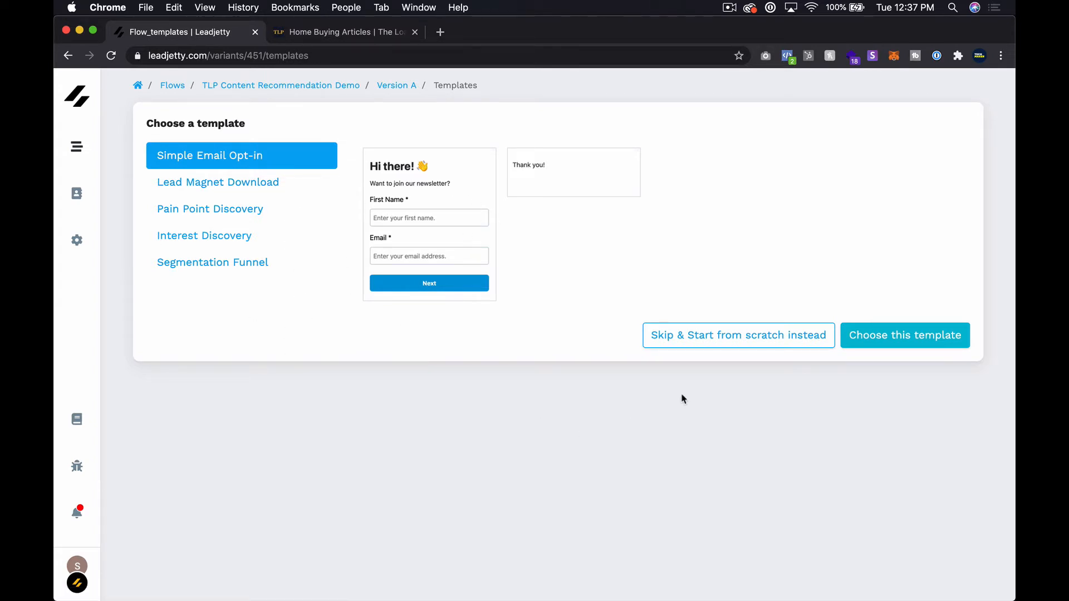
click(713, 339)
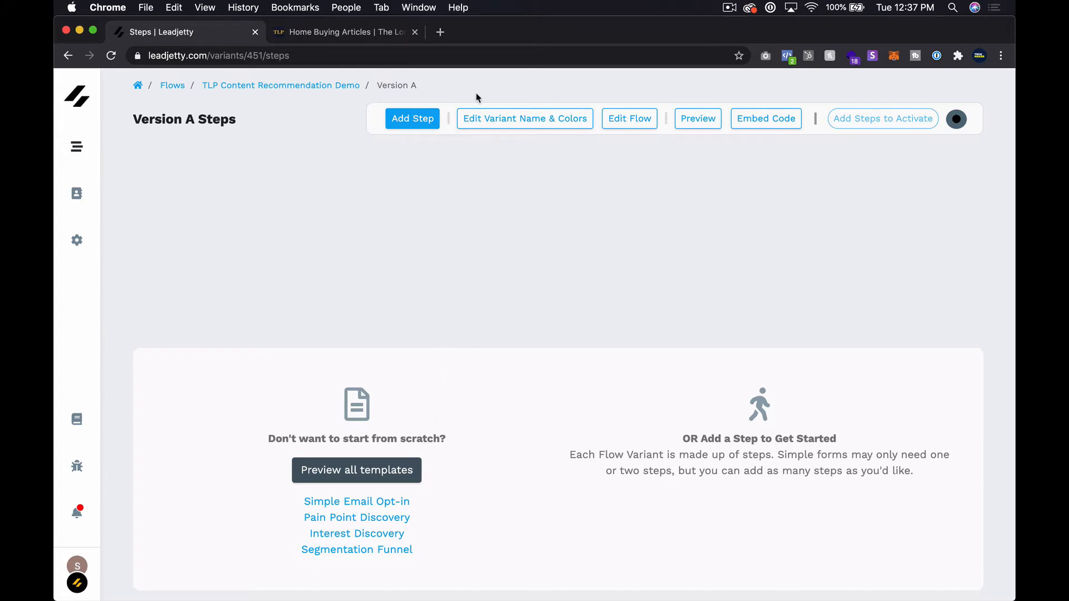
Add a first step to Version A with a Single choice buttons element
click(432, 123)
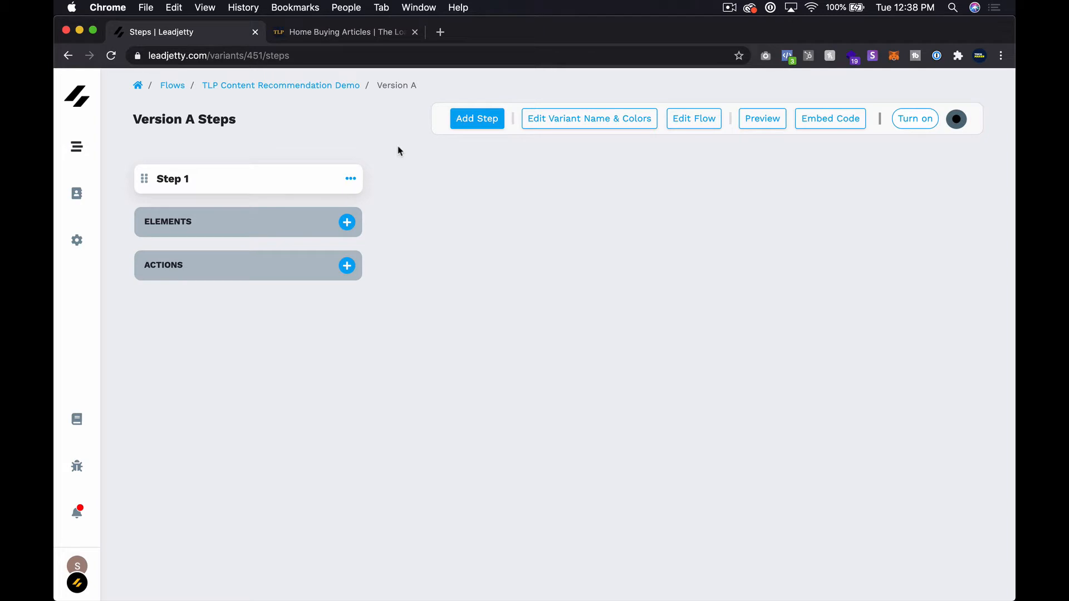
click(347, 223)
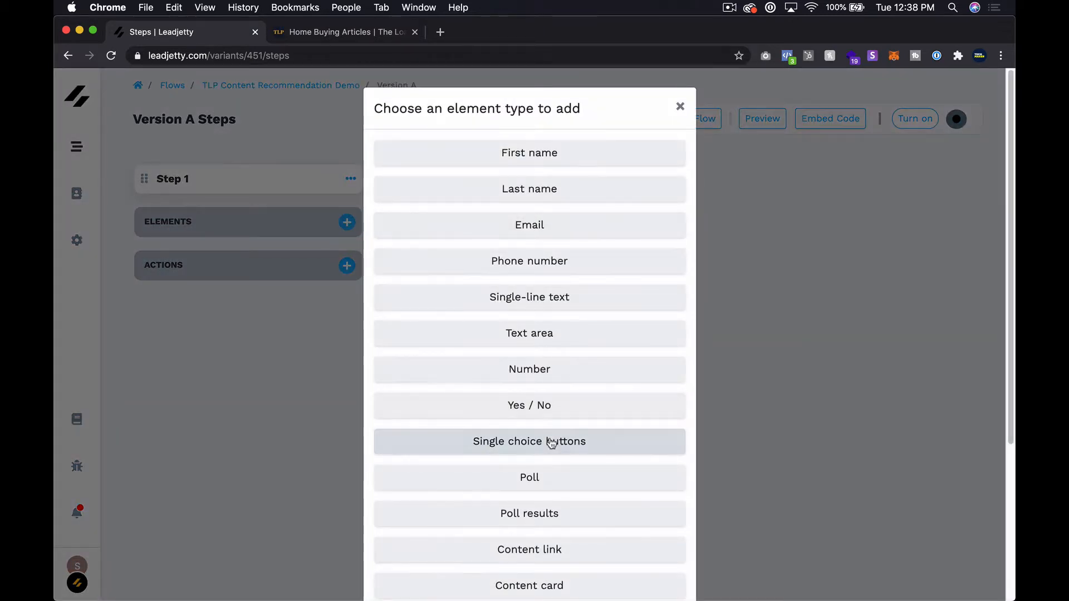
click(551, 442)
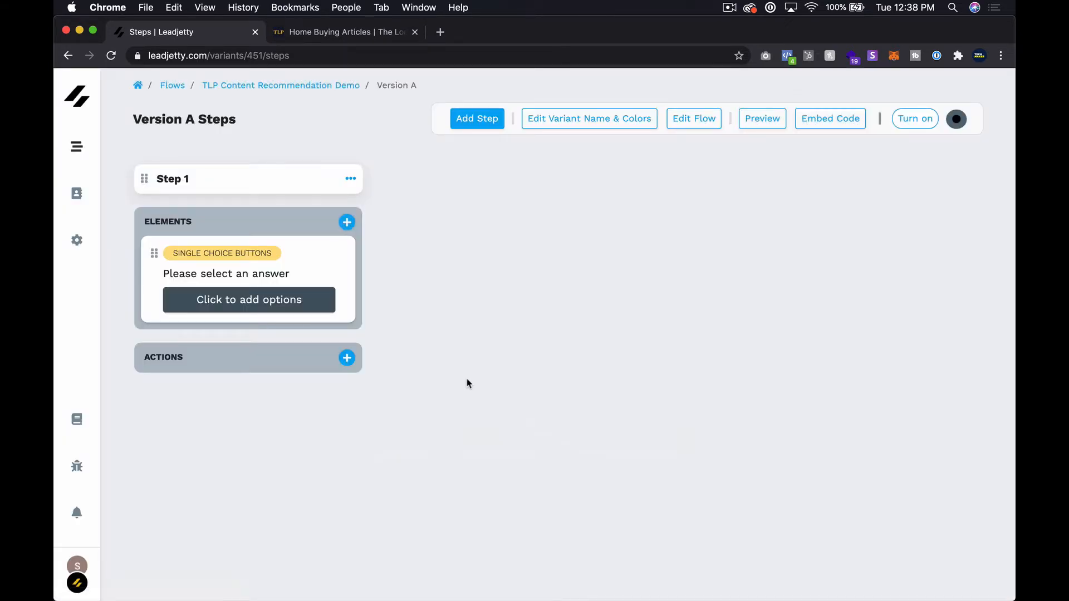
Set the question text of Step 1's single choice element to "What topic are you the most interested in?"
click(336, 264)
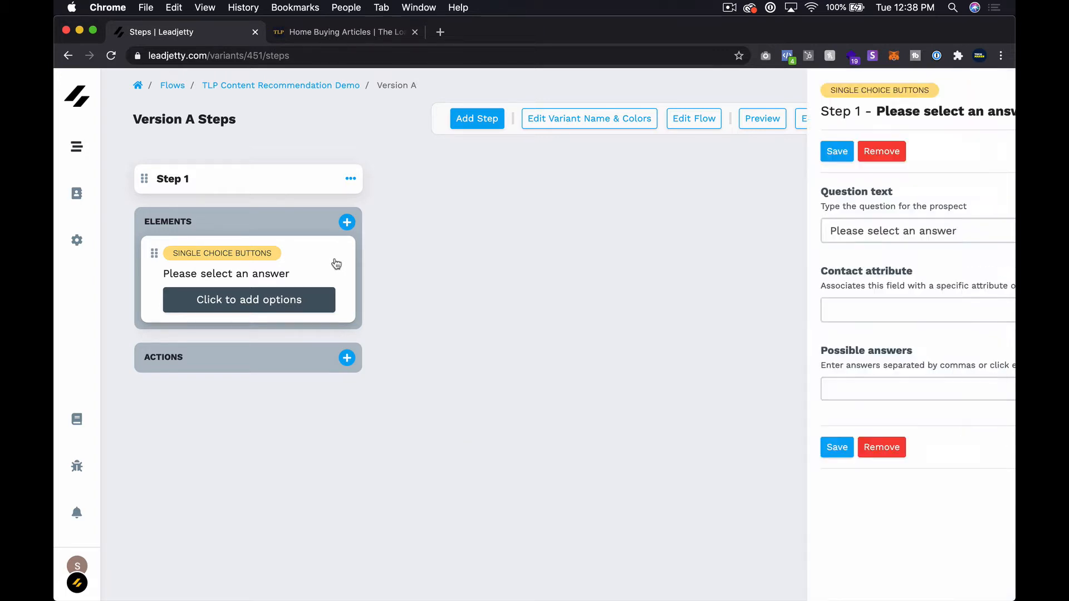
click(572, 229)
triple_click(573, 228)
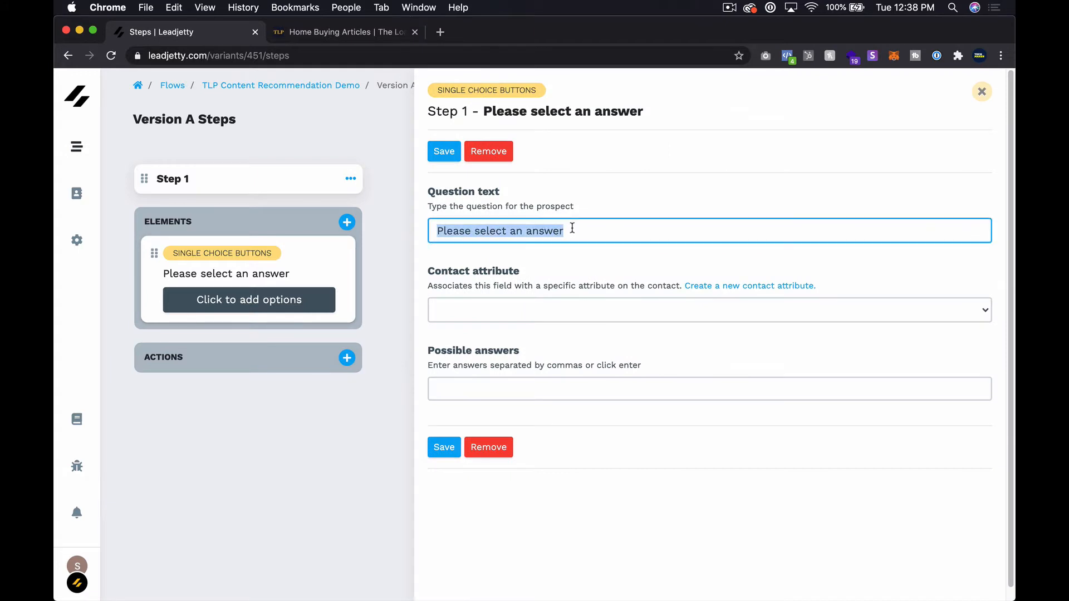
text(What )
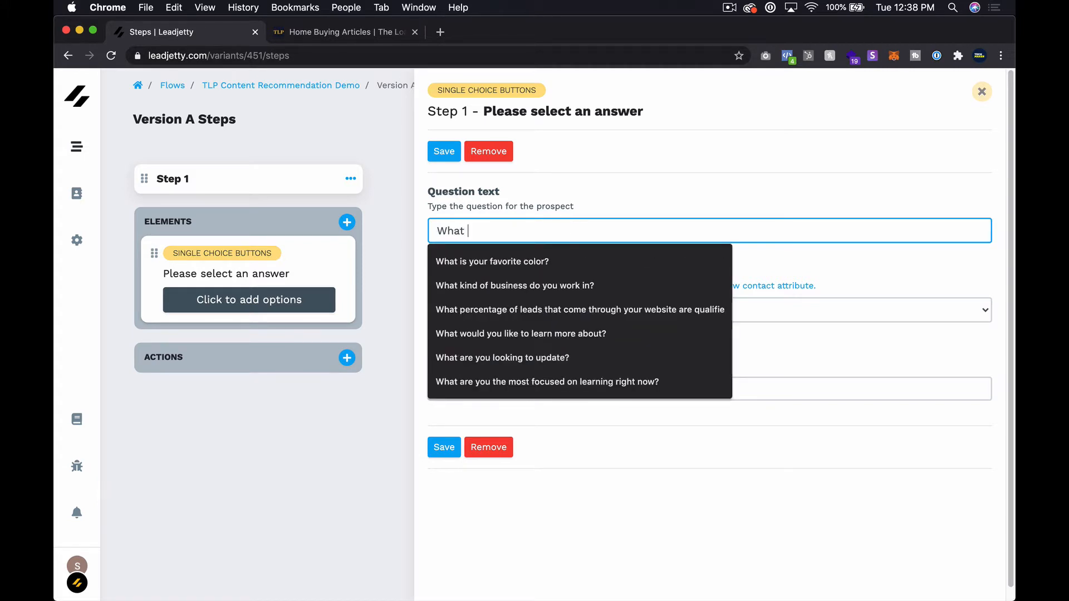
text(topic a)
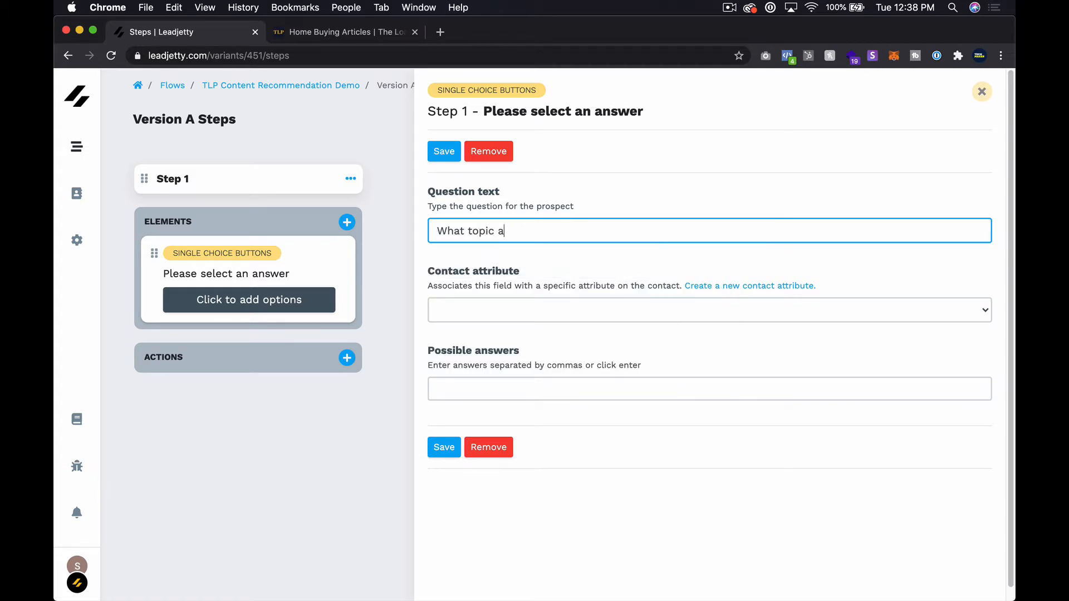
text(re you the most interested in?)
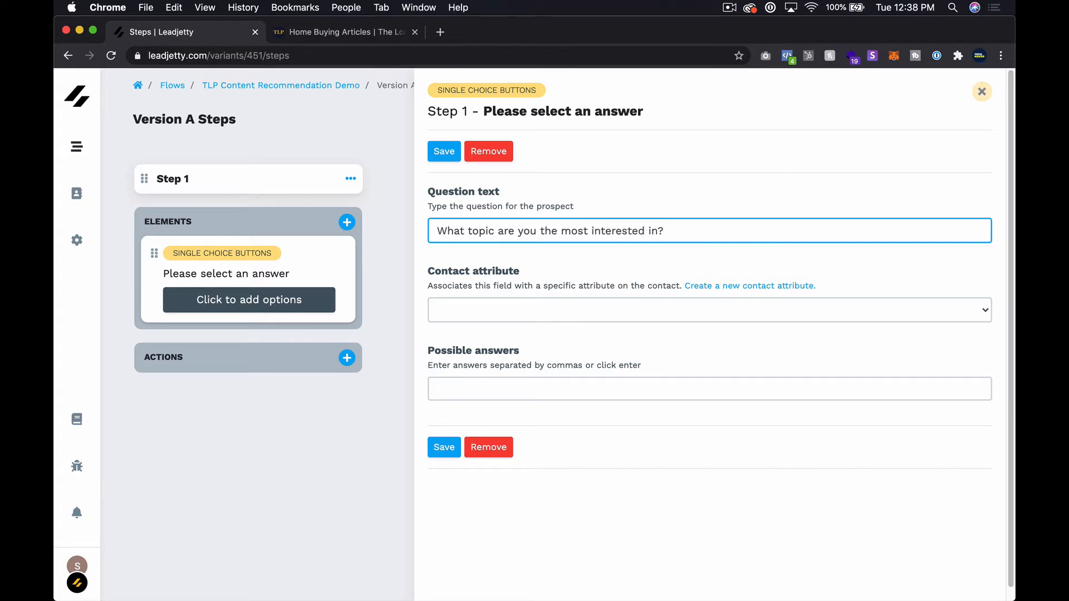
Enter Pets, Budgeting, Saving and Investing as the question's possible answers
click(651, 385)
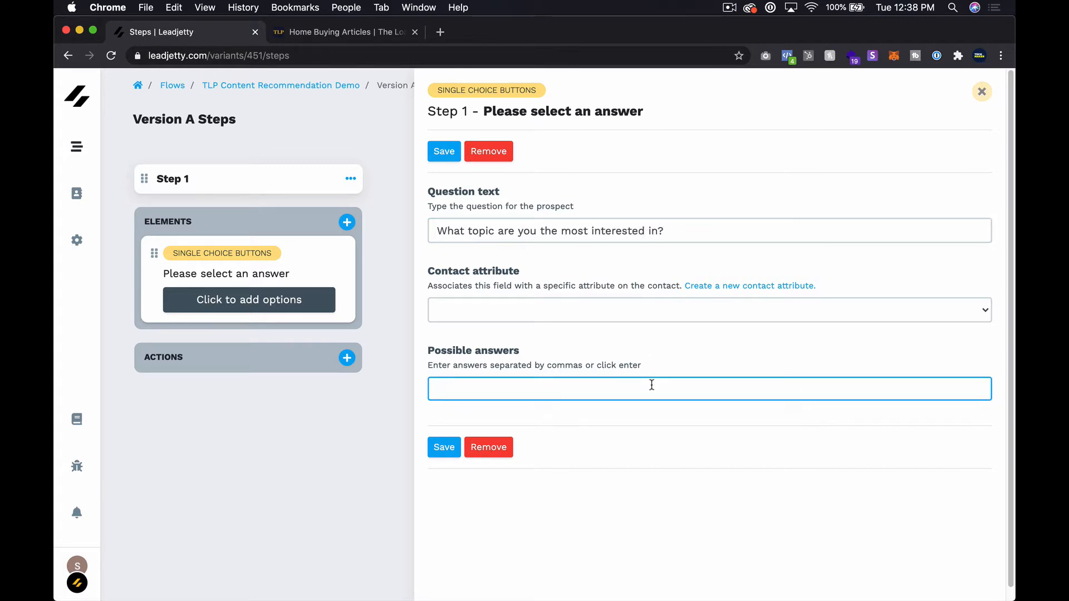
text(Pets)
key(Return)
text(Budgeting)
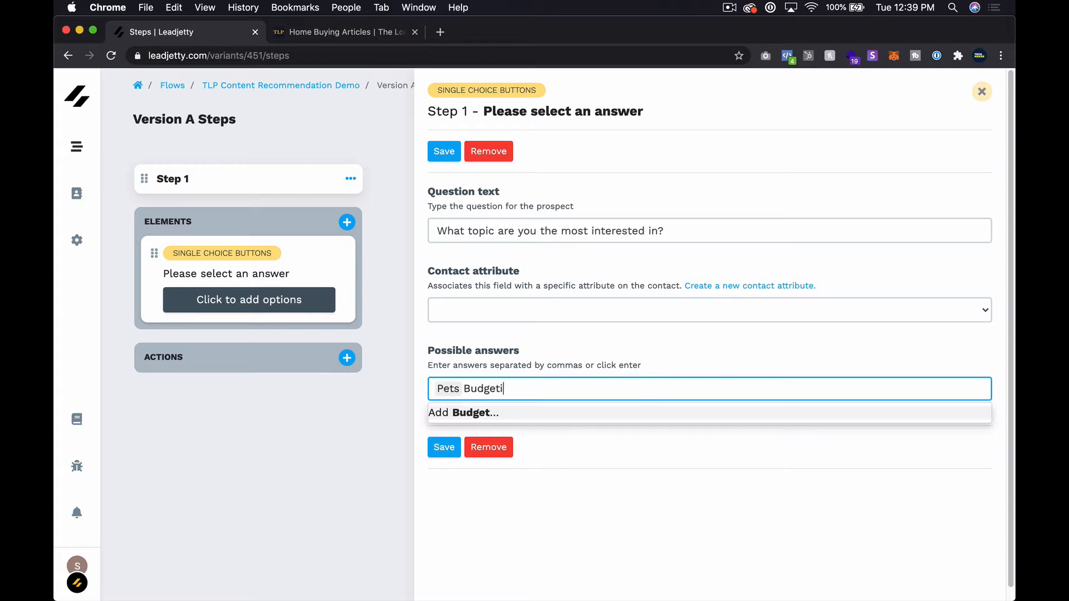
key(Return)
text(Saving)
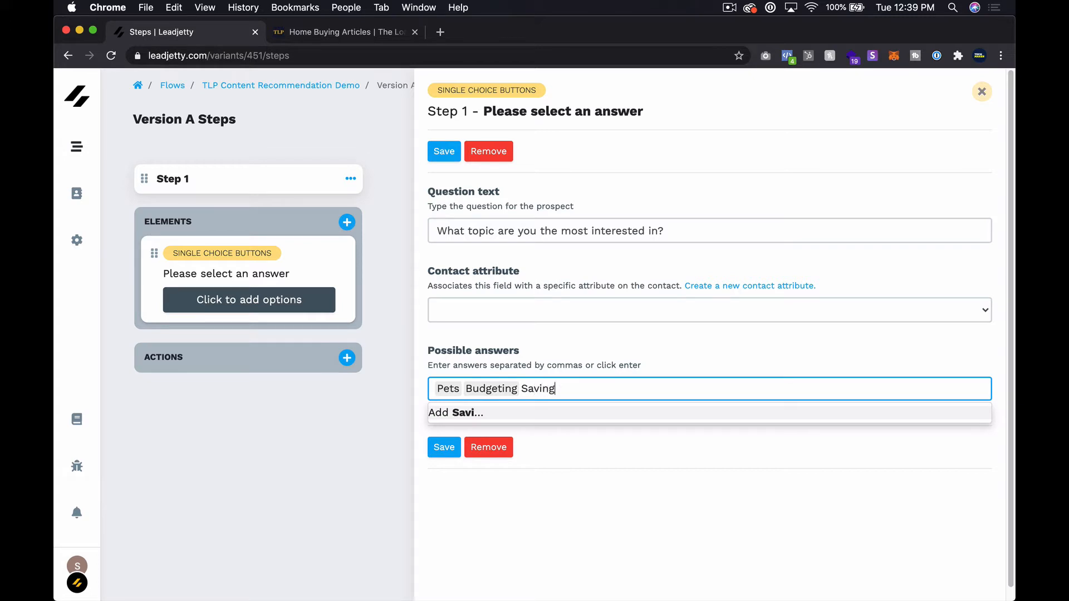
key(Return)
text(Investing)
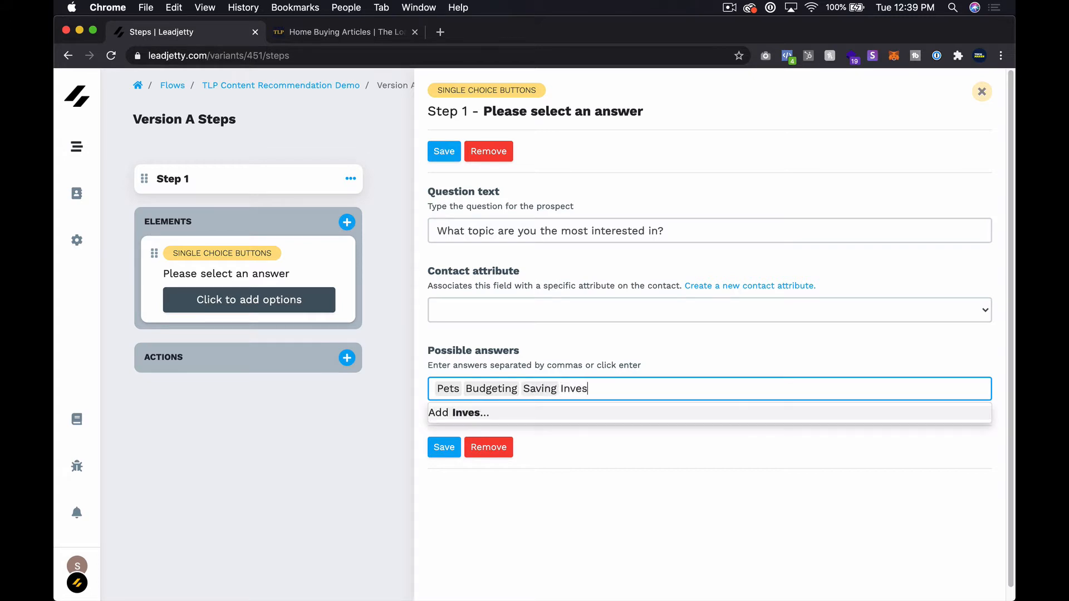
key(Return)
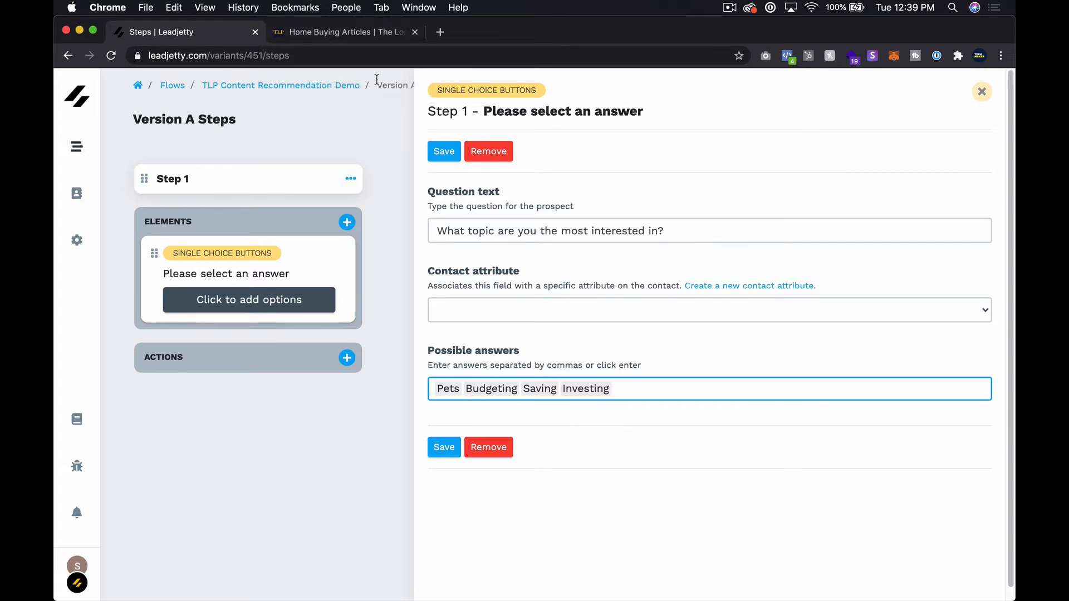
Switch to The Loaded Pig site and search its articles for "pets"
click(341, 32)
click(906, 88)
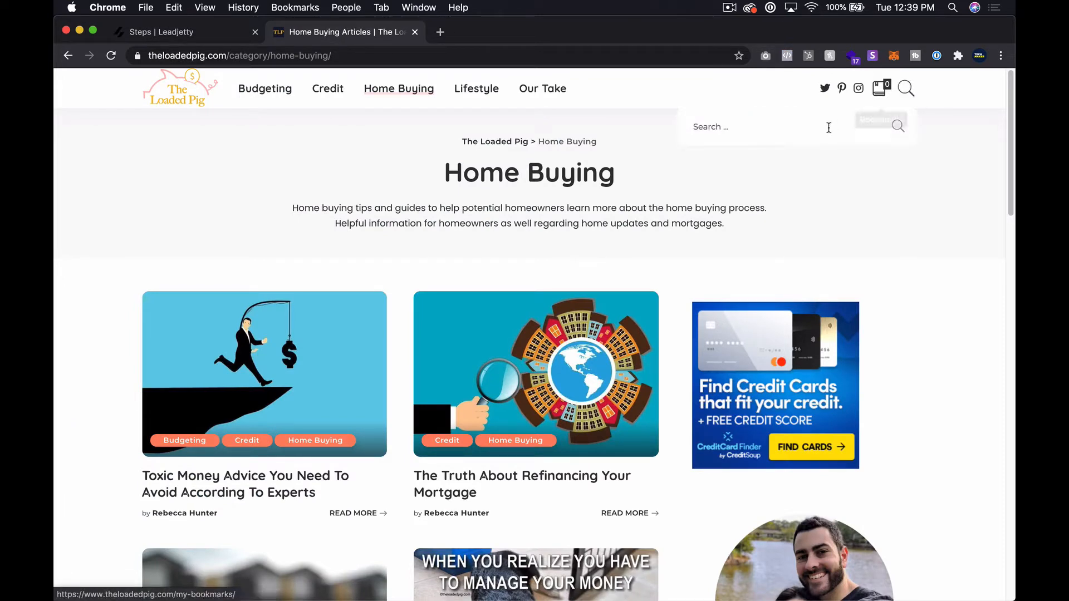
text(pets)
key(Return)
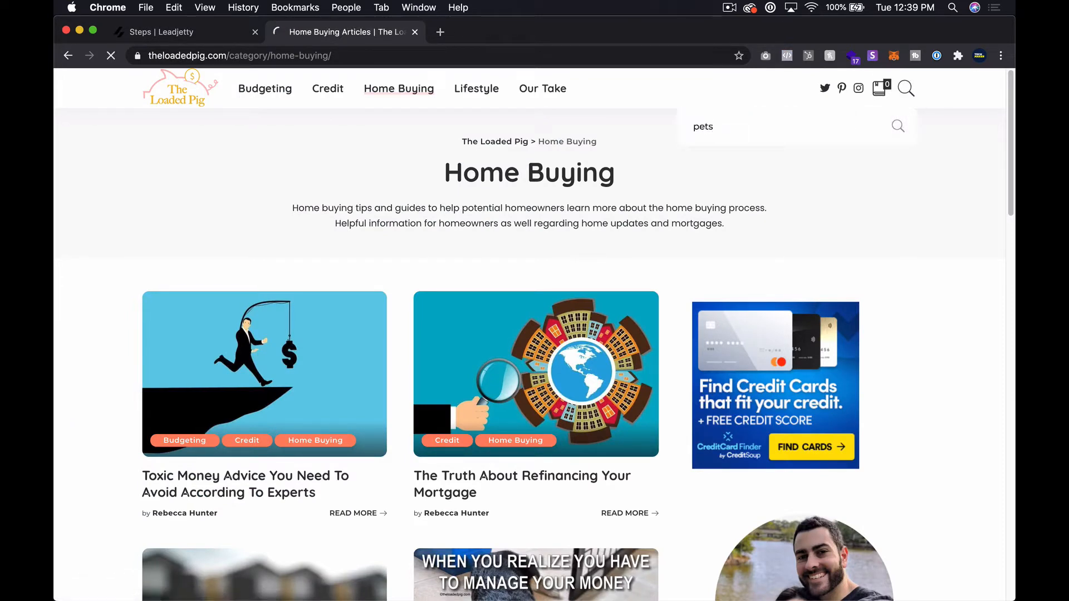
Return to Leadjetty, save the single choice question, and add Steps 2 through 5 to Version A
click(222, 34)
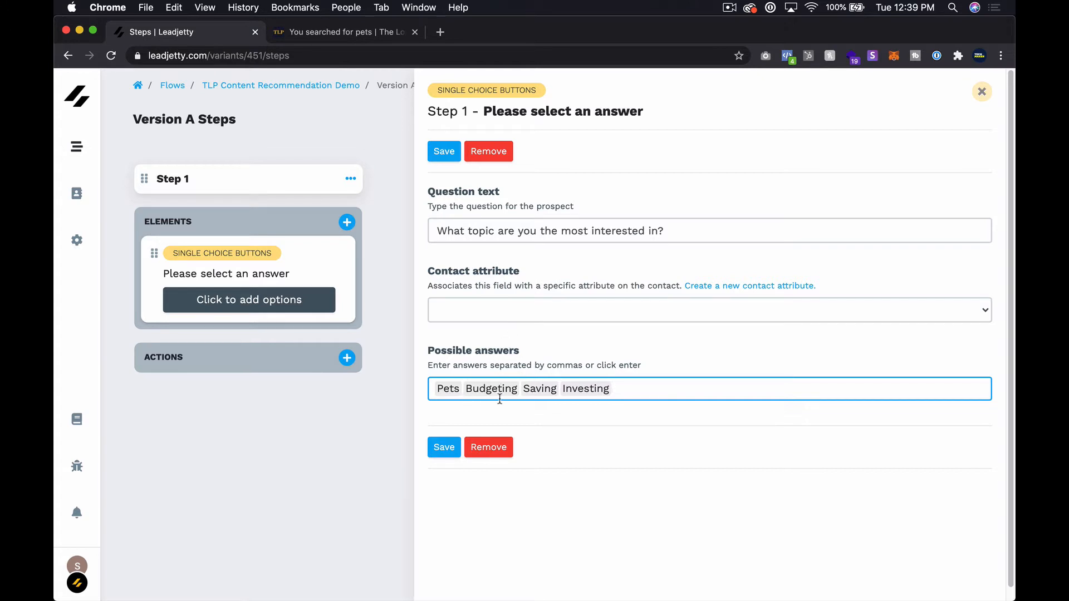
click(446, 450)
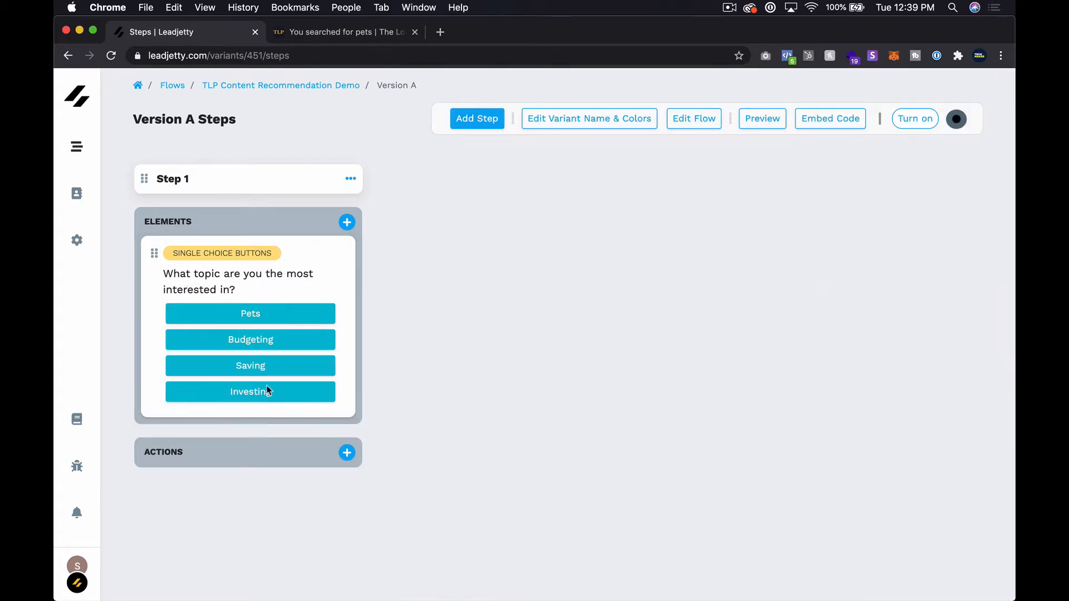
click(494, 119)
click(494, 119)
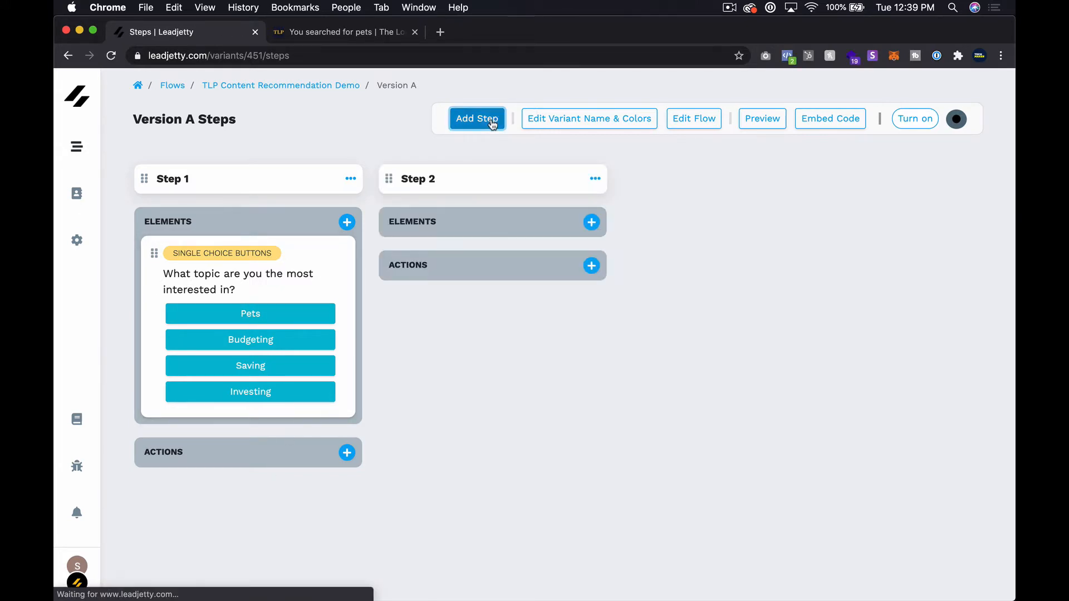
click(493, 119)
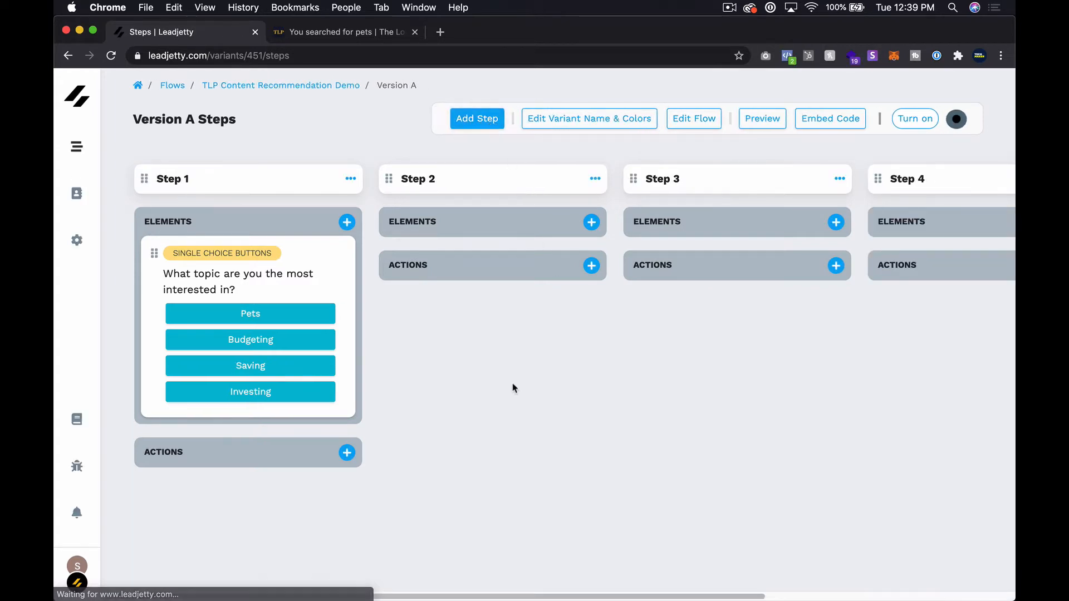
scroll(528, 583, right, 3)
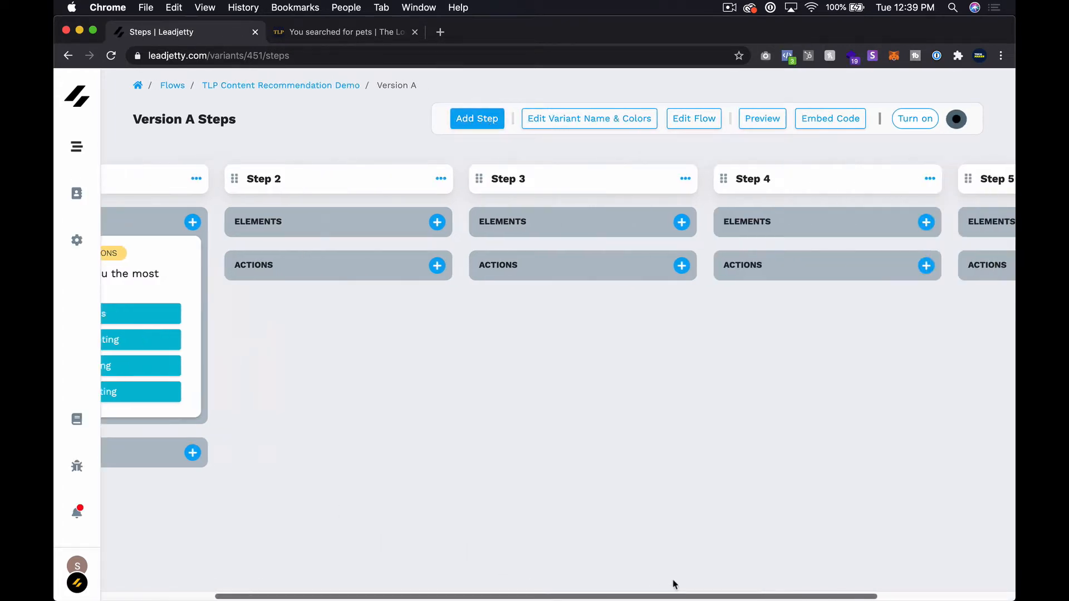
scroll(528, 592, left, 3)
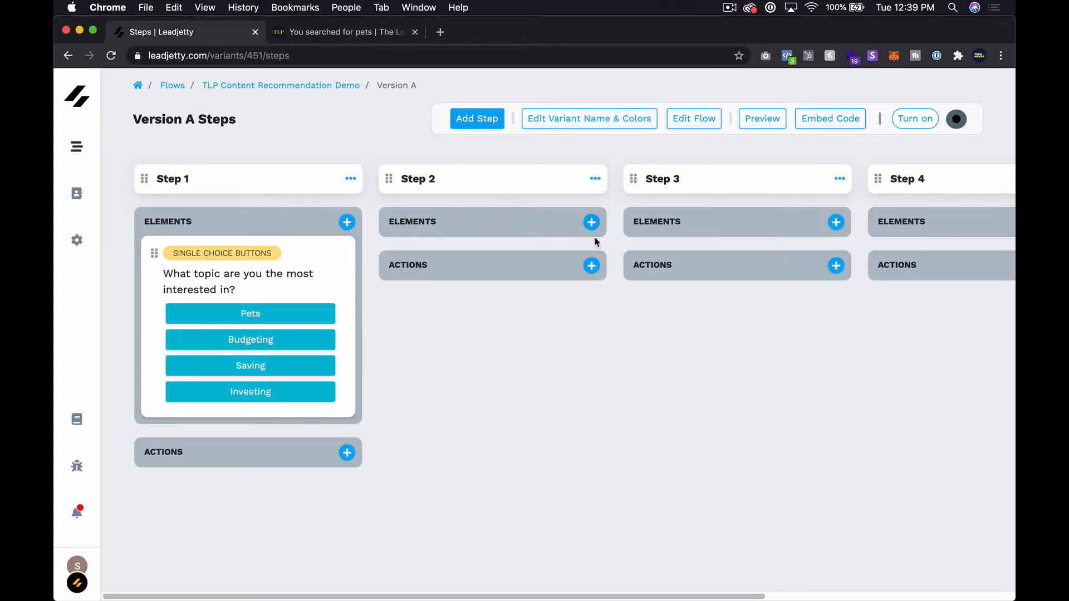
click(591, 223)
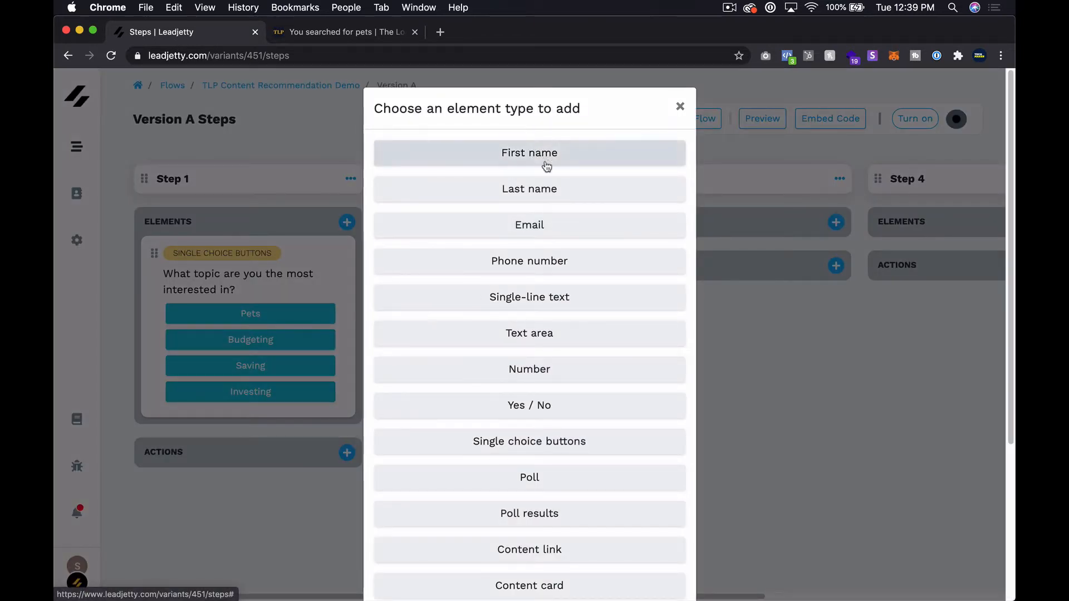
click(680, 107)
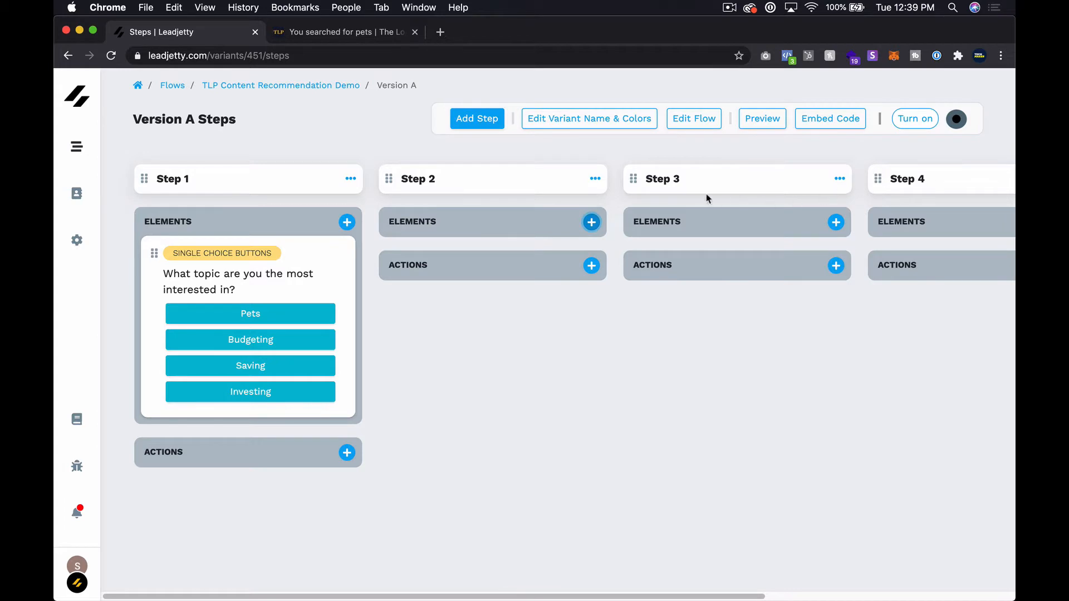
scroll(613, 522, right, 2)
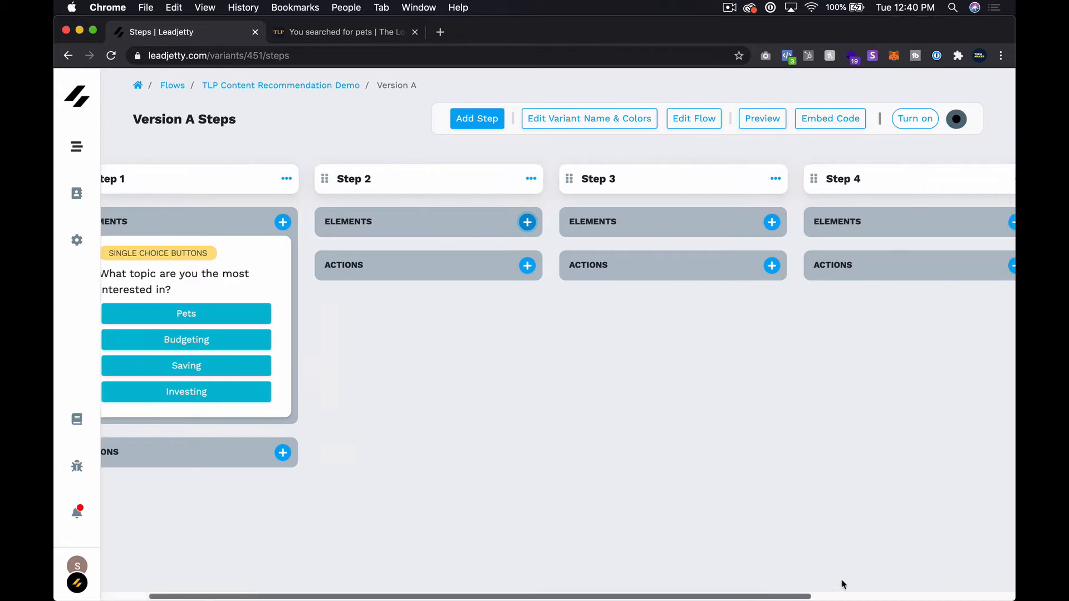
scroll(390, 521, left, 2)
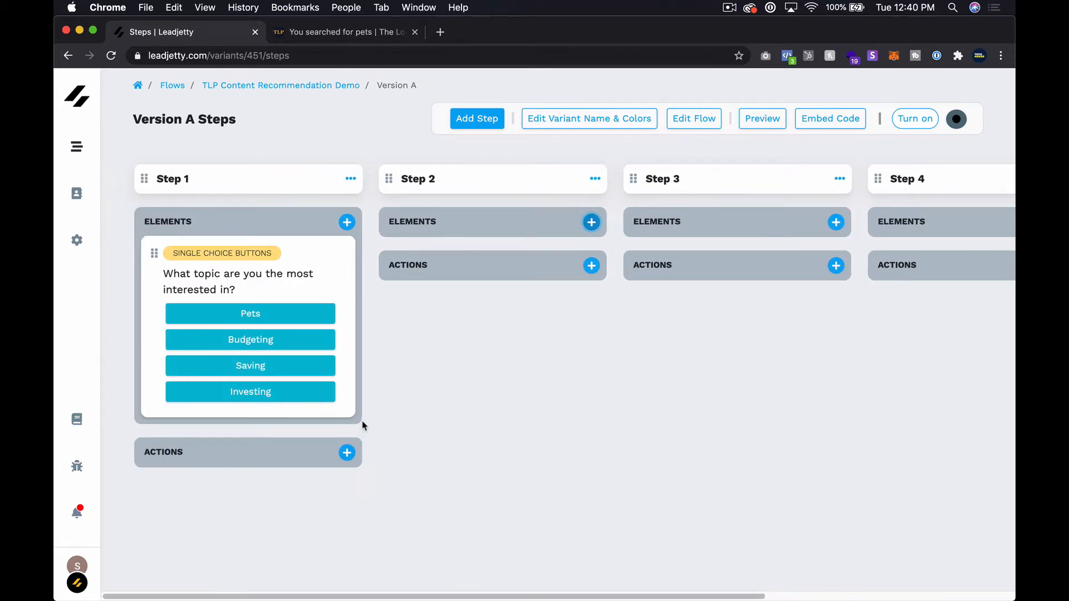
Create a Skip to step action on Step 1 with step number 2 as its target
click(348, 453)
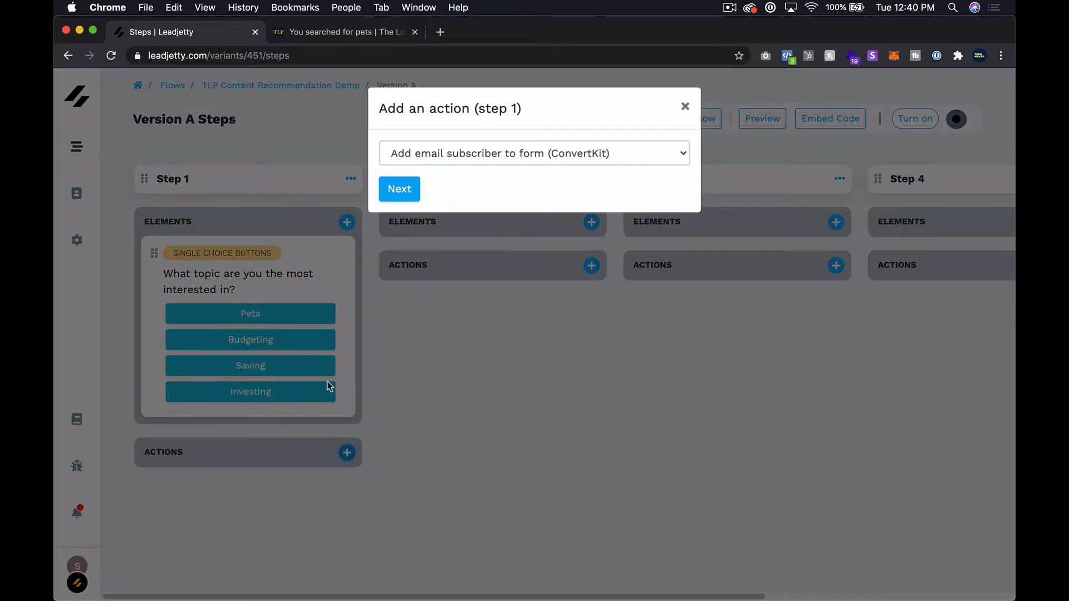
click(532, 153)
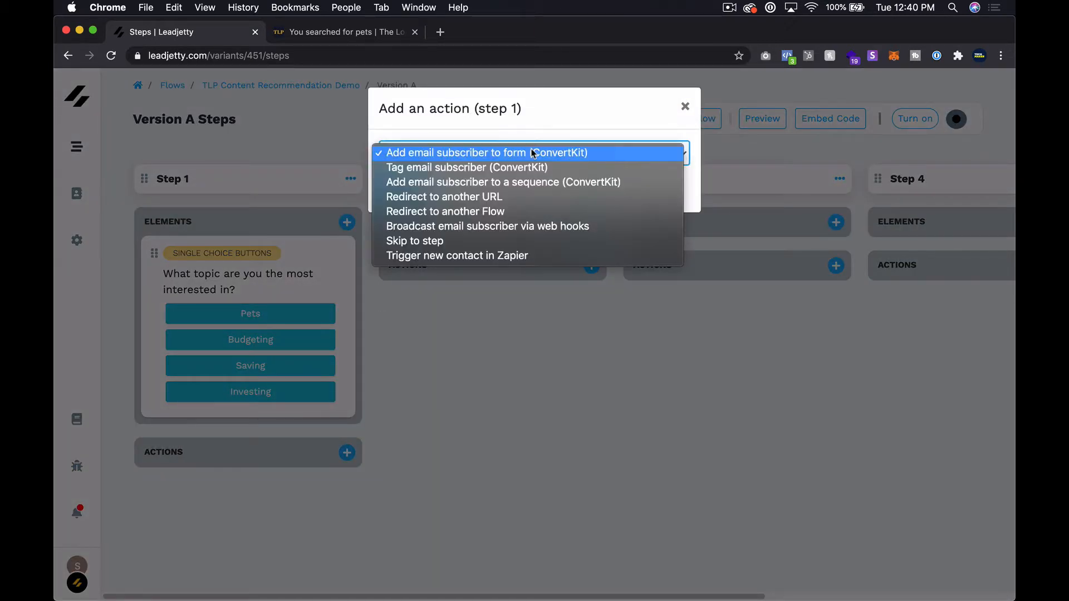
click(486, 241)
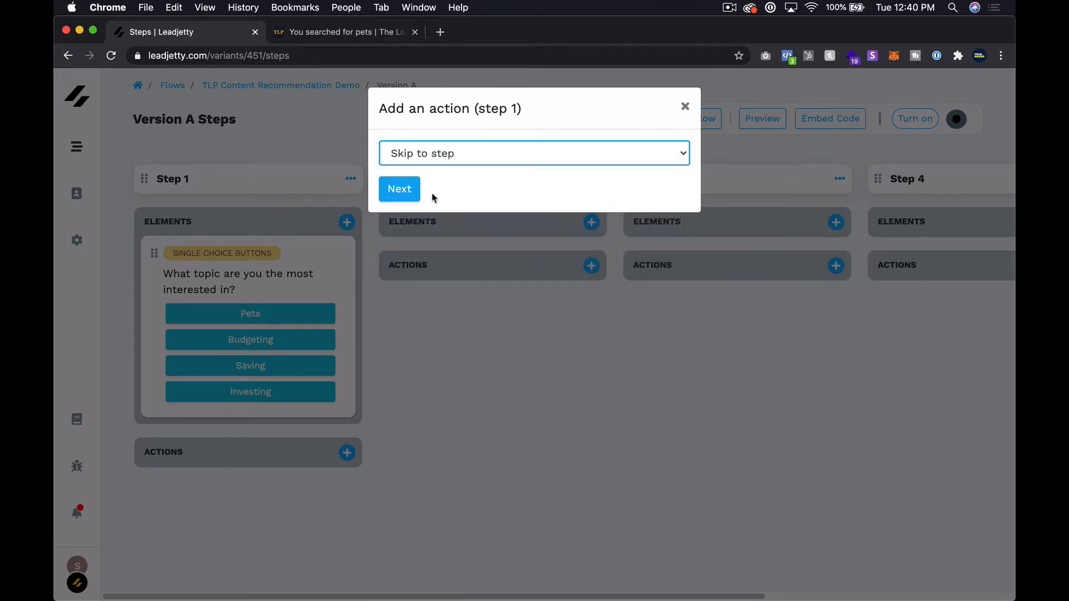
click(406, 193)
click(448, 223)
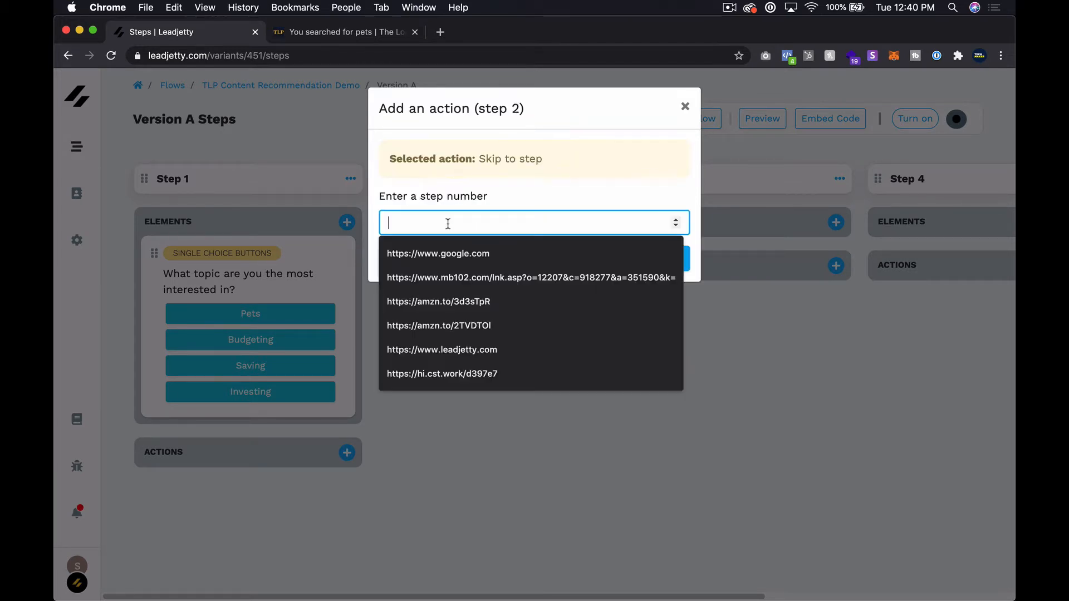
text(2)
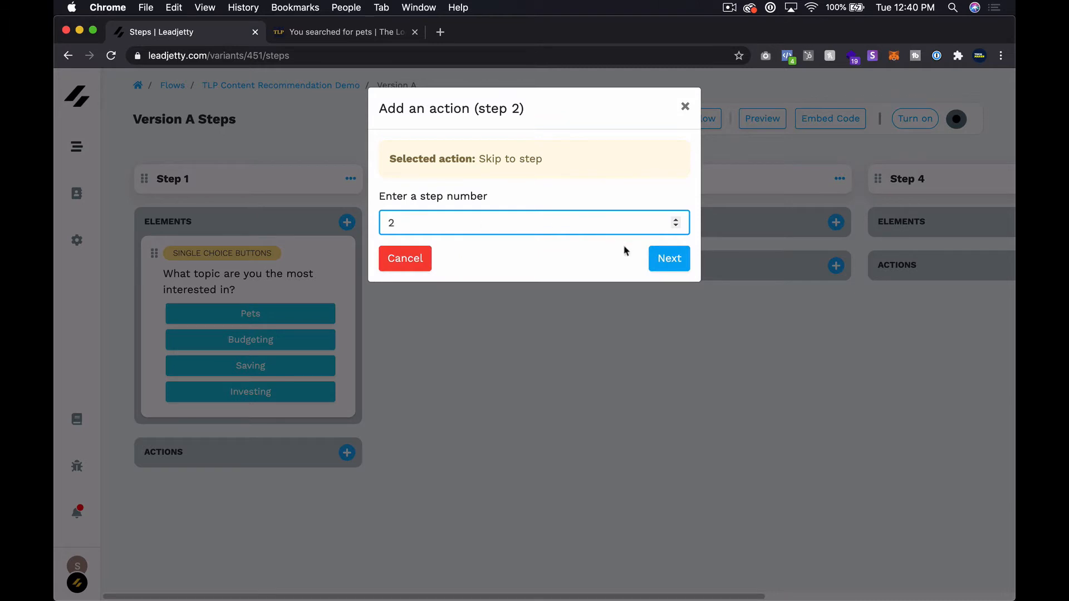
click(672, 263)
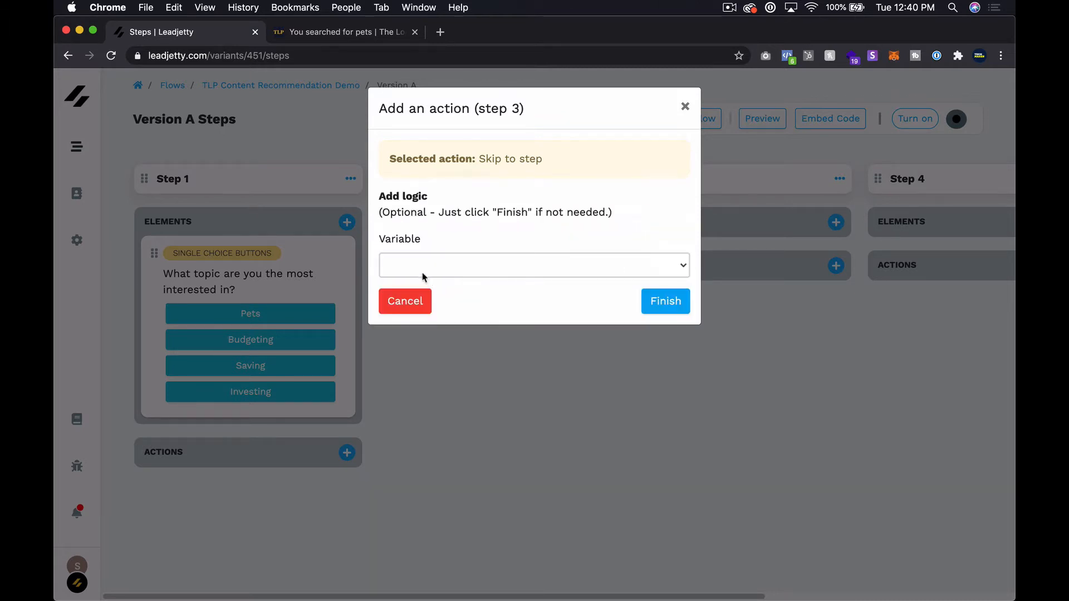
Add the logic "What topic are you the most interested in?" is equal to Pets, and finish the action
click(423, 277)
click(466, 278)
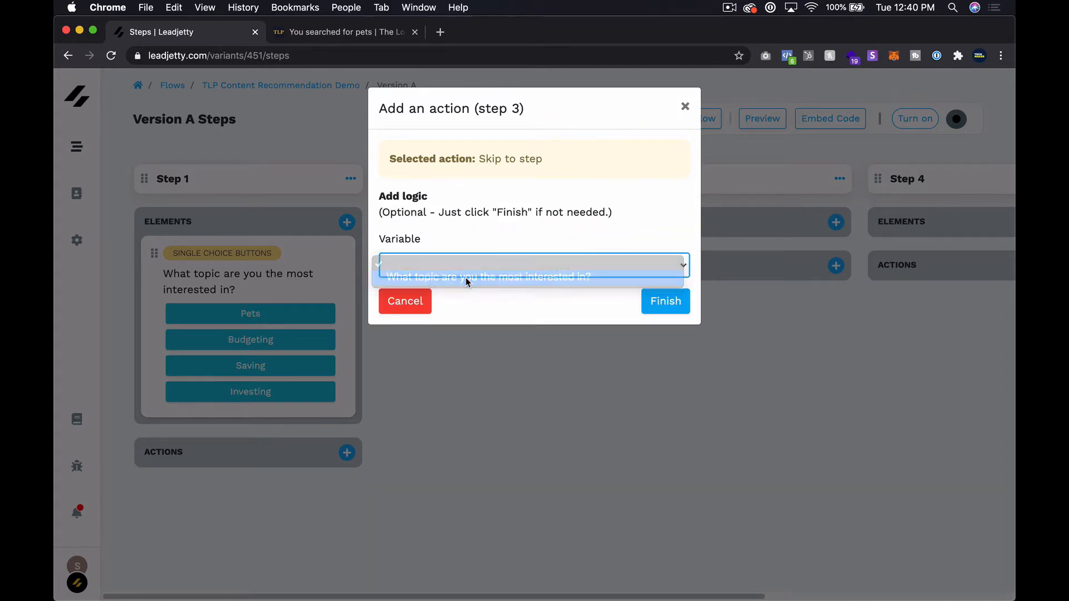
click(521, 333)
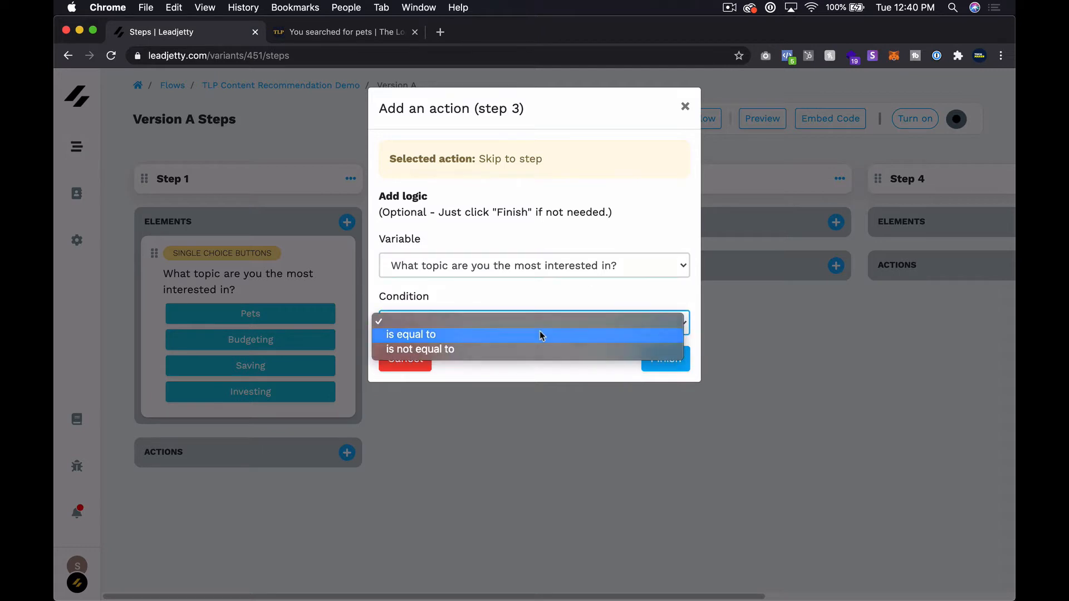
click(540, 334)
click(611, 380)
click(611, 380)
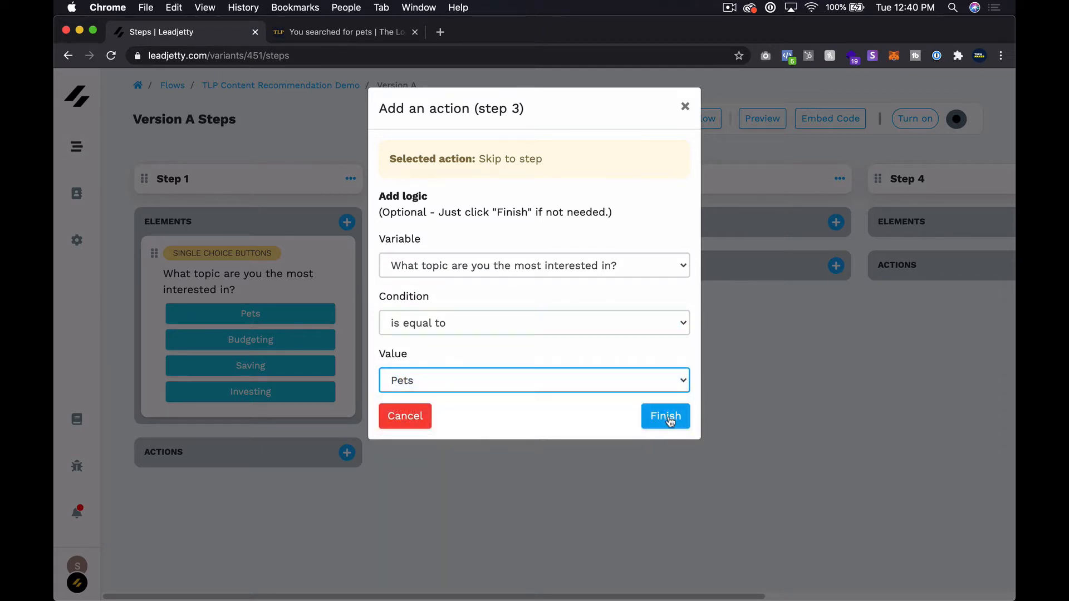
click(669, 418)
Create another Skip to step action on Step 1 with step number 3 as its target
scroll(283, 473, down, 1)
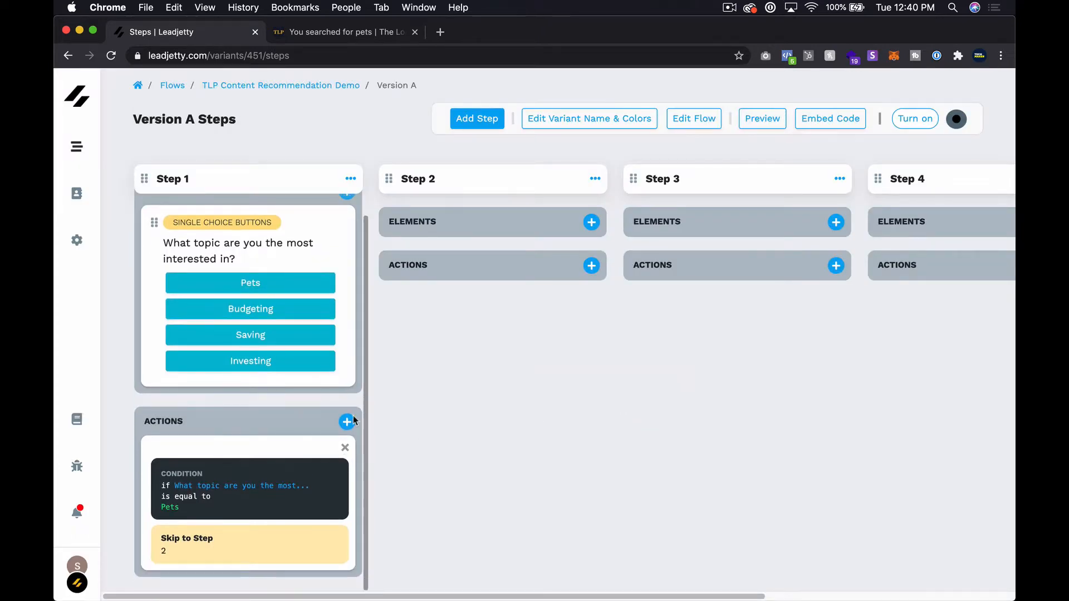
scroll(345, 434, up, 1)
scroll(338, 443, down, 1)
click(347, 422)
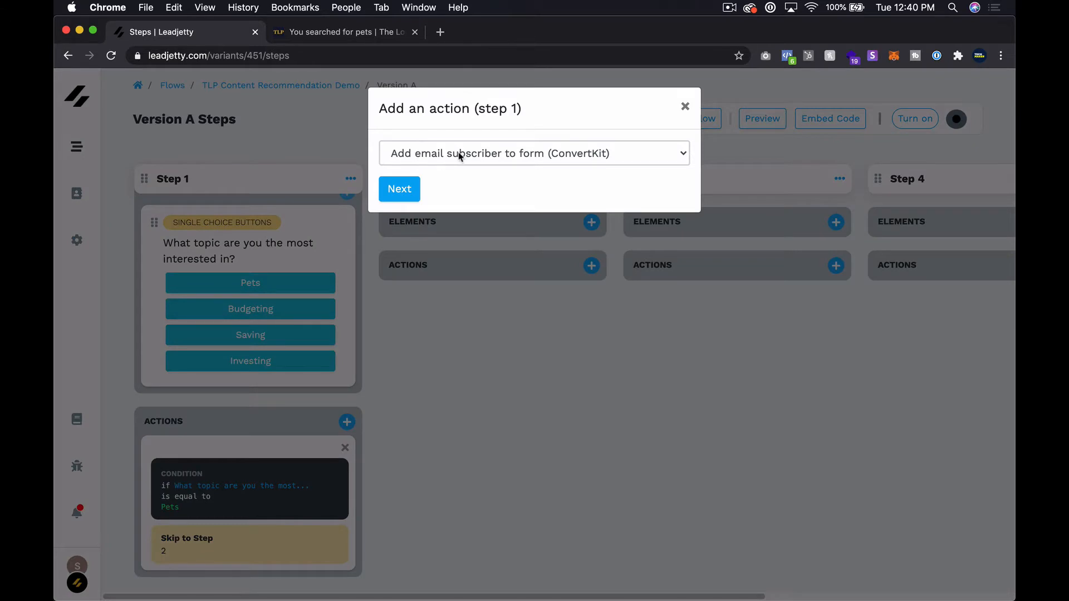
click(460, 156)
click(405, 241)
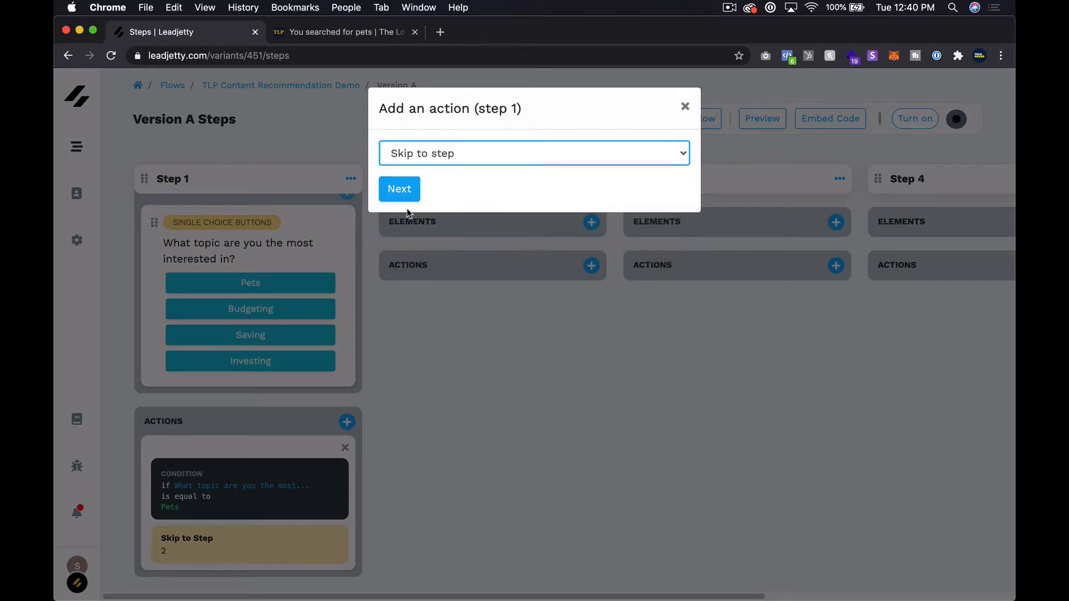
click(400, 189)
click(479, 223)
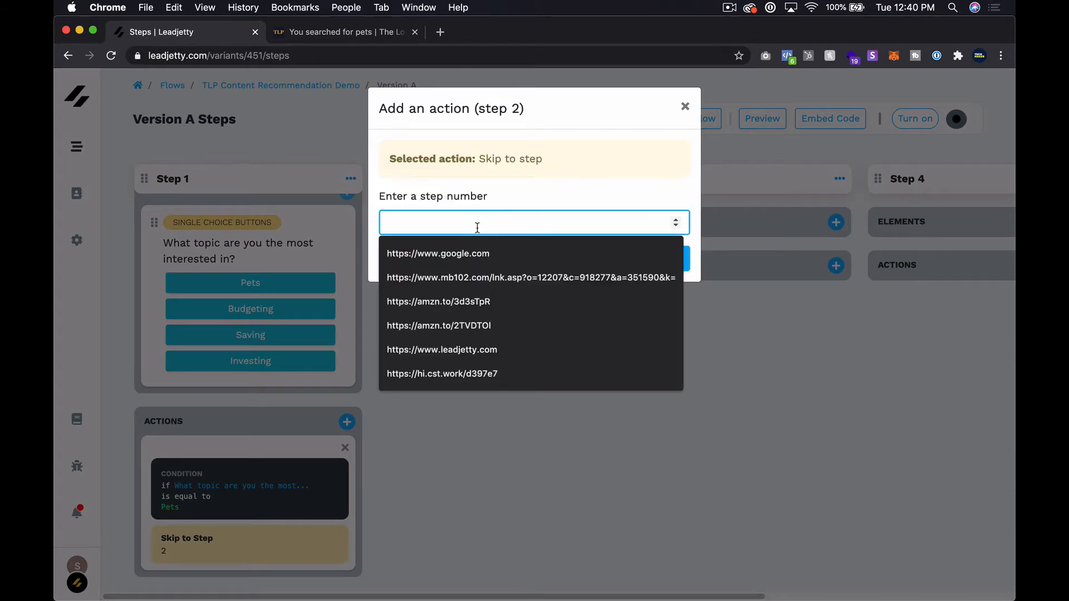
text(3)
click(682, 269)
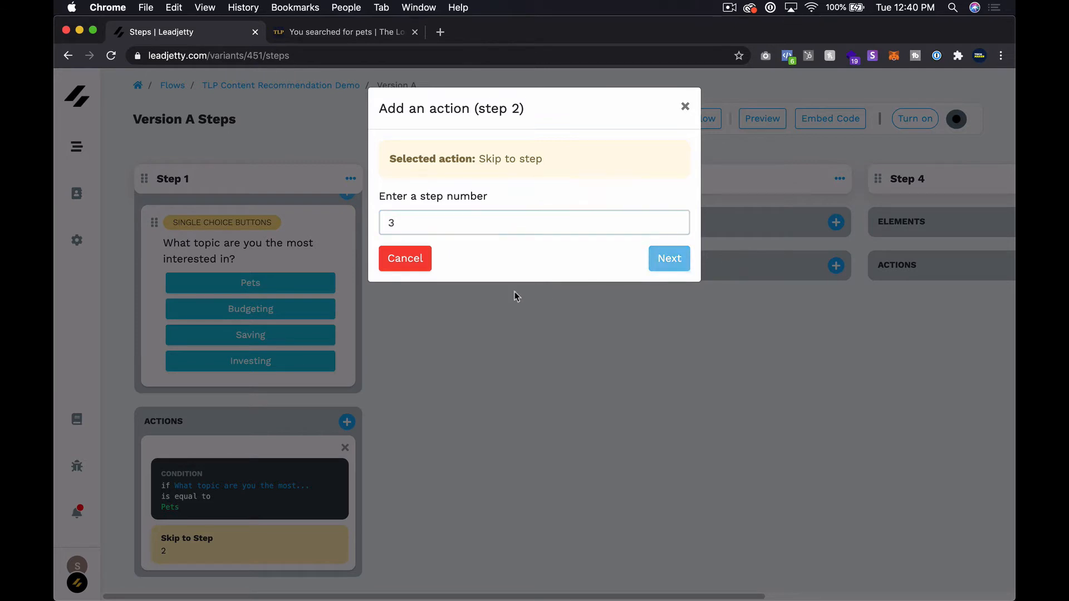
Add the logic "What topic are you the most interested in?" is equal to Budgeting, and finish the action
click(460, 275)
click(456, 276)
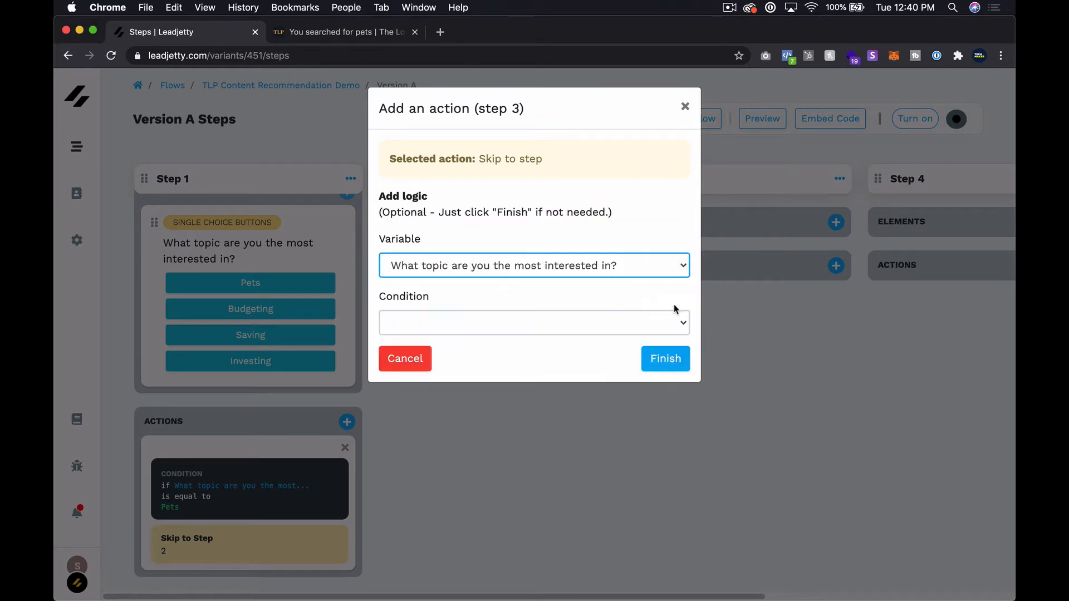
click(623, 324)
click(644, 332)
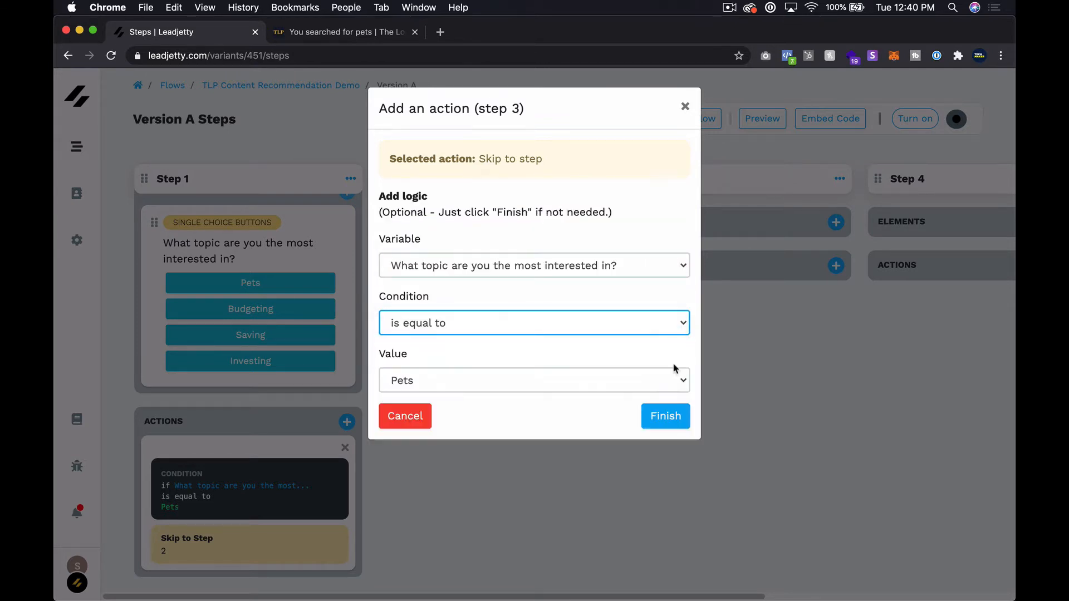
click(541, 389)
click(580, 397)
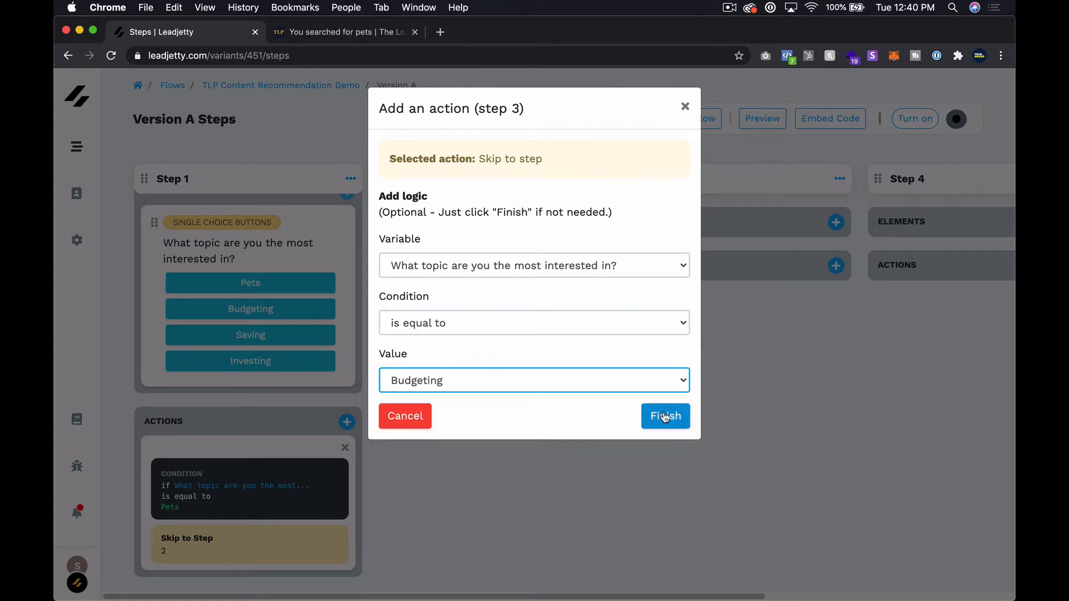
click(664, 416)
Review the question and the skip conditions and target steps set for each topic on Step 1
scroll(301, 379, down, 3)
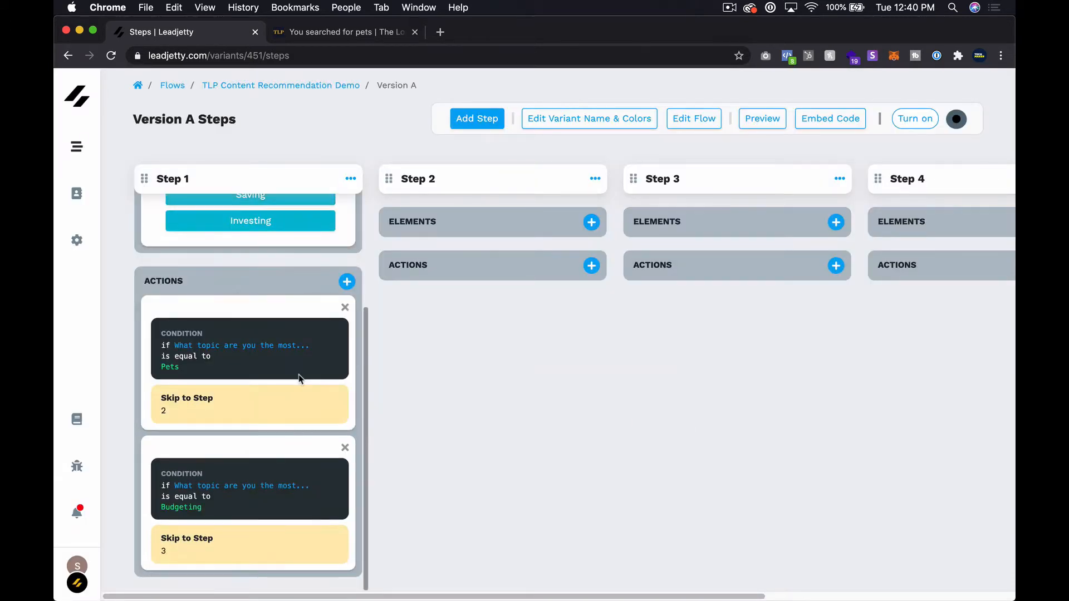
scroll(329, 381, up, 3)
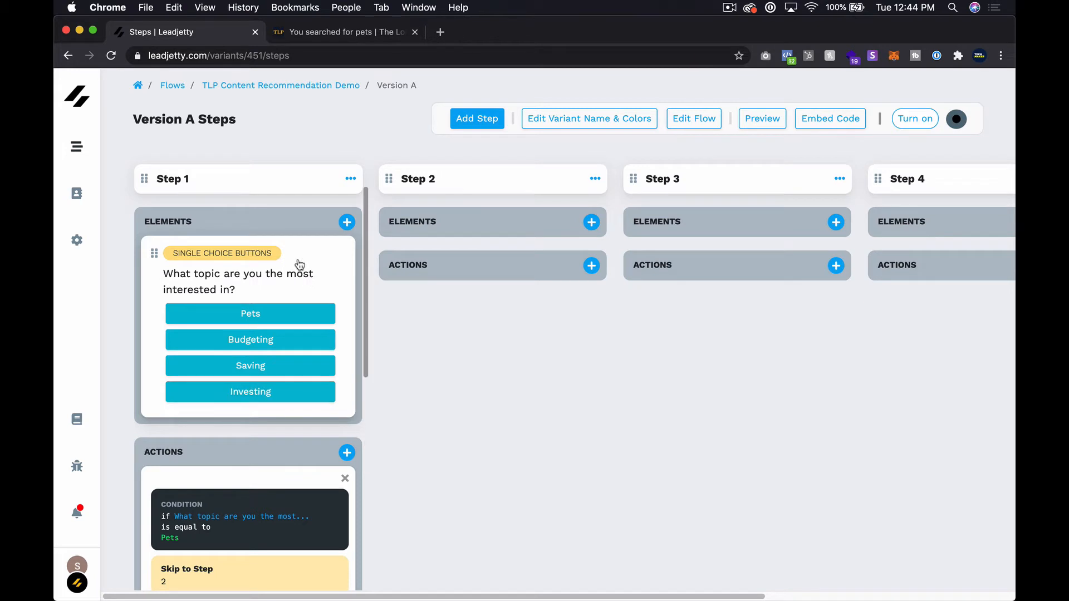
scroll(293, 273, down, 3)
scroll(293, 275, down, 6)
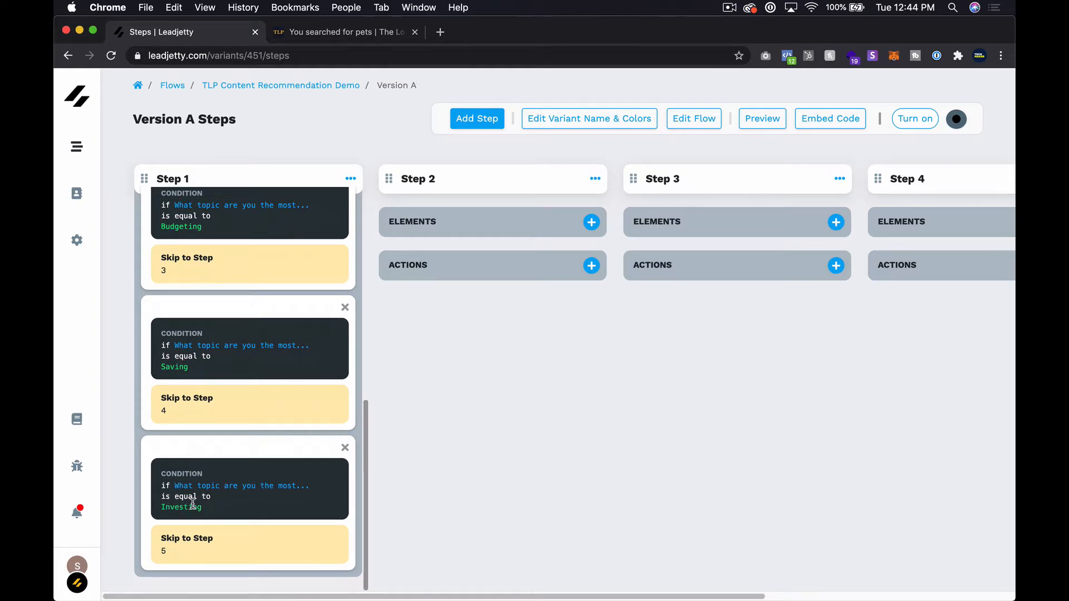
scroll(217, 420, up, 1)
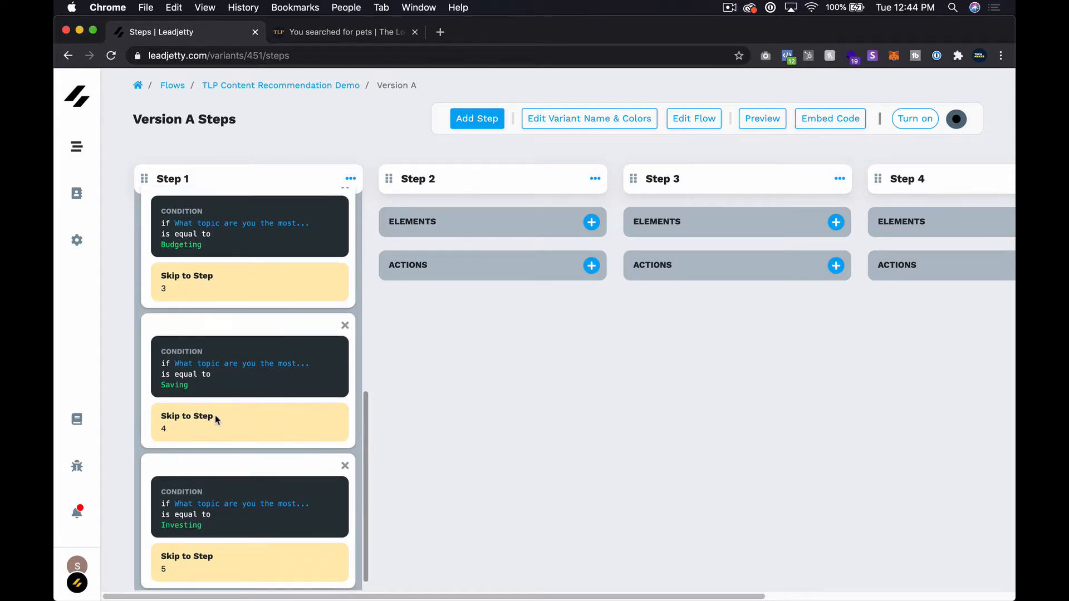
scroll(225, 335, up, 10)
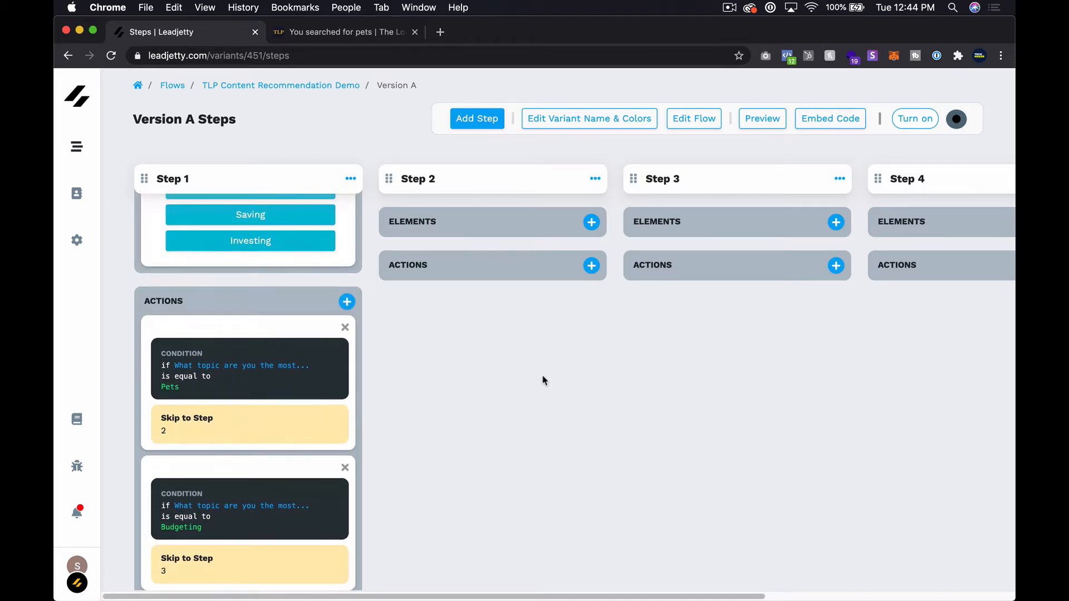
scroll(340, 278, up, 5)
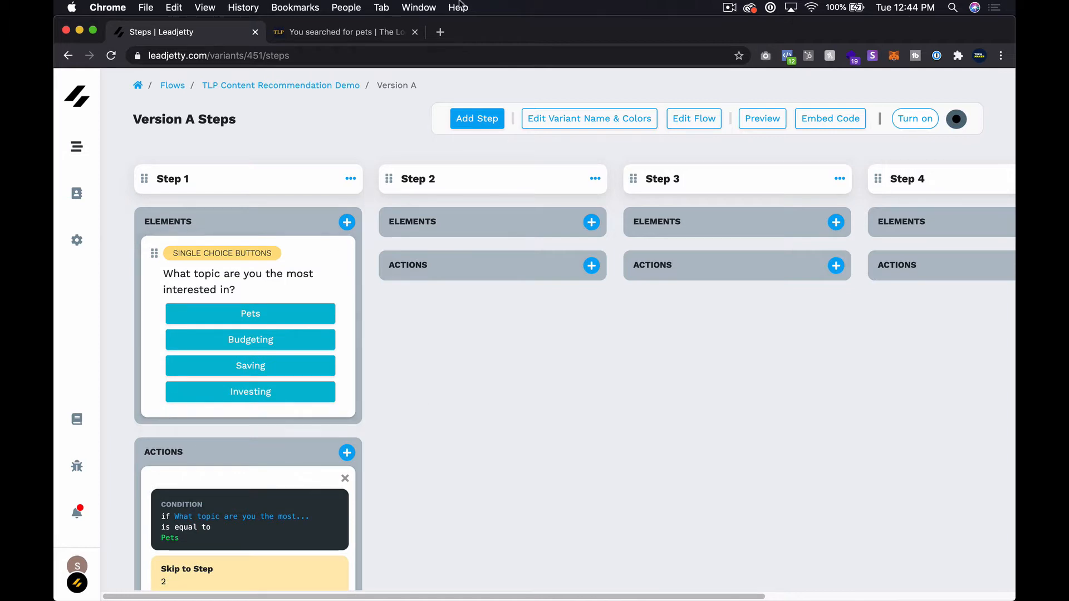
On The Loaded Pig site, open the Home Buying article "Personal Finance 101: Money Lessons From Memes" and copy its URL
click(362, 38)
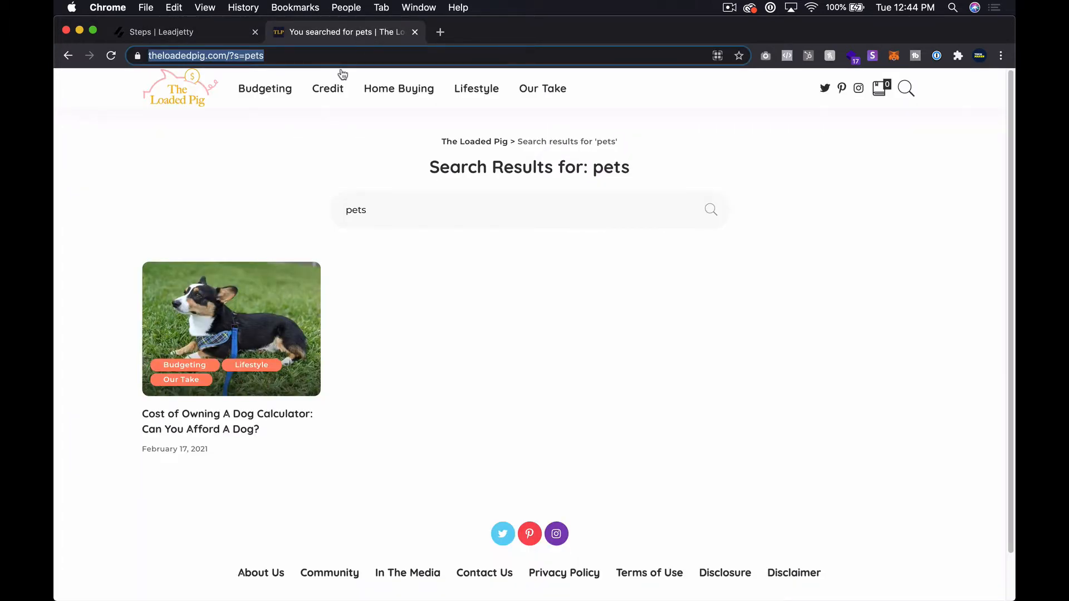
click(477, 387)
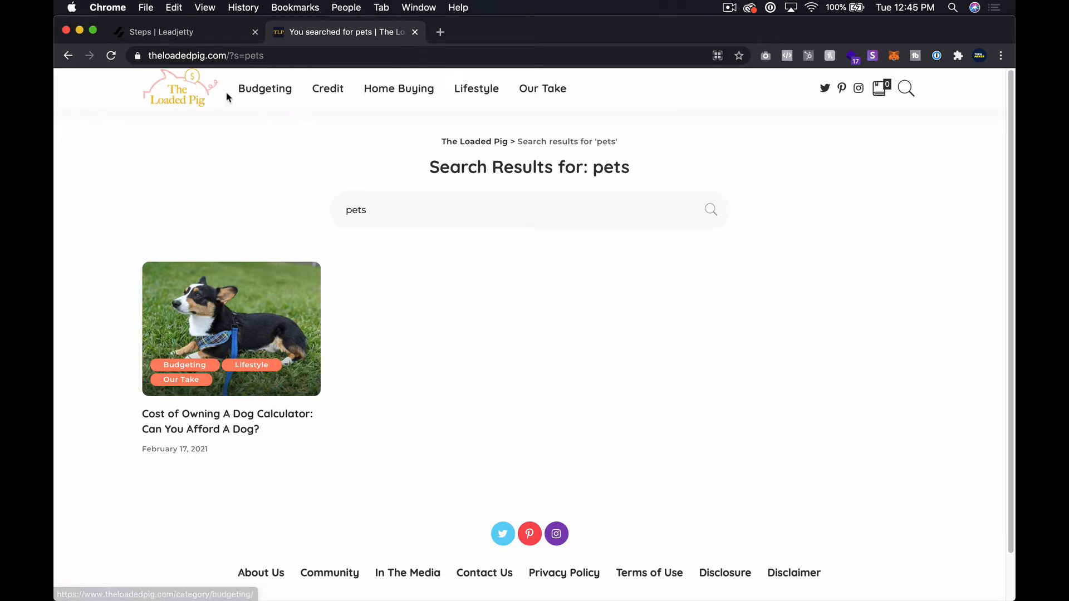
click(421, 89)
scroll(470, 245, down, 4)
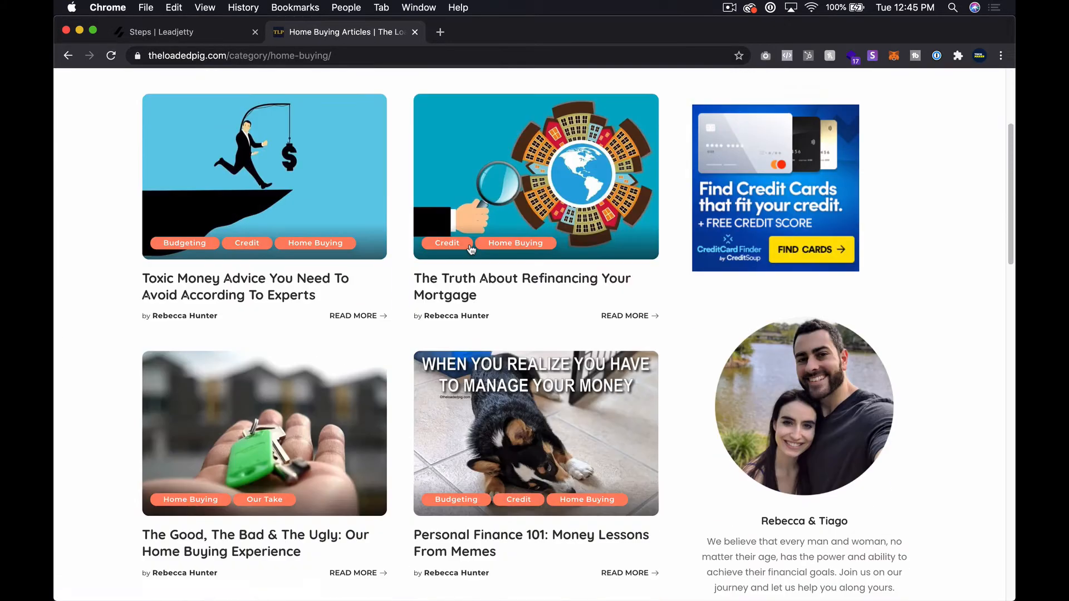
scroll(470, 248, down, 2)
click(531, 310)
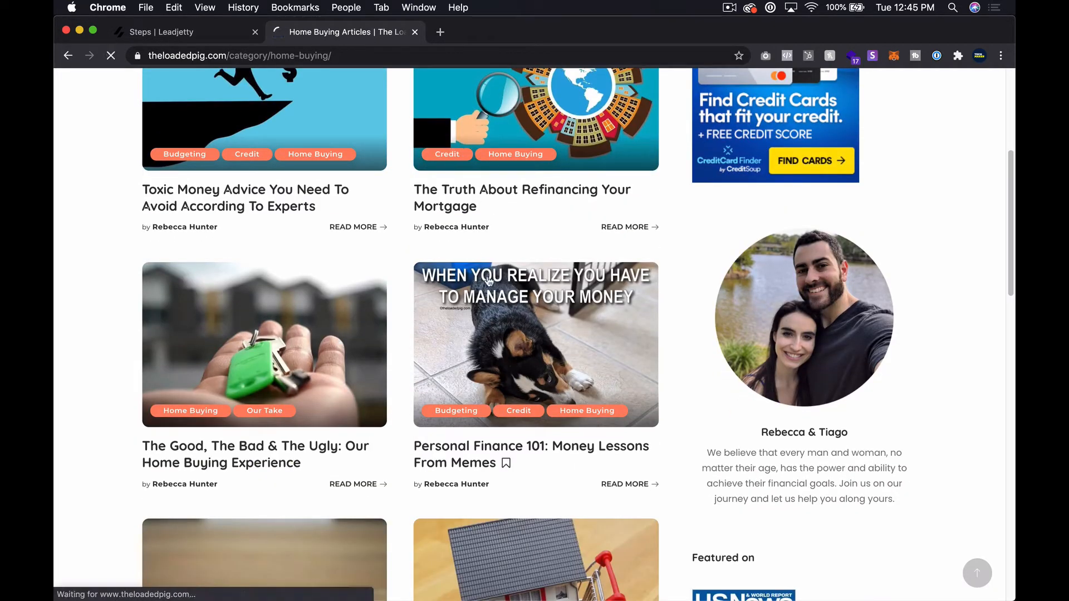
click(327, 55)
key(cmd+c)
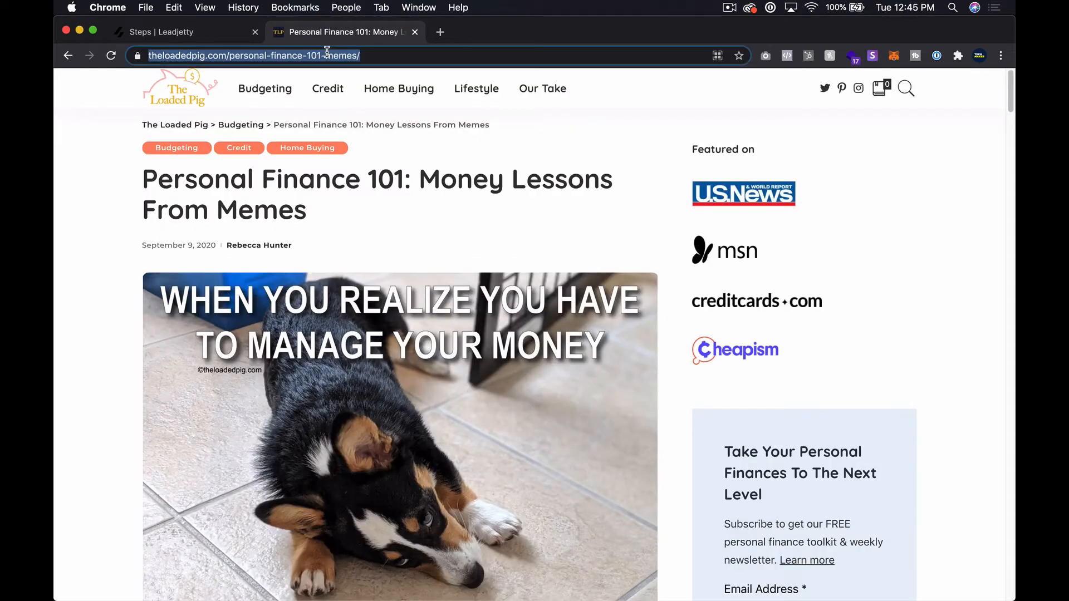
Return to Leadjetty and add a Content card element to Step 2
click(218, 33)
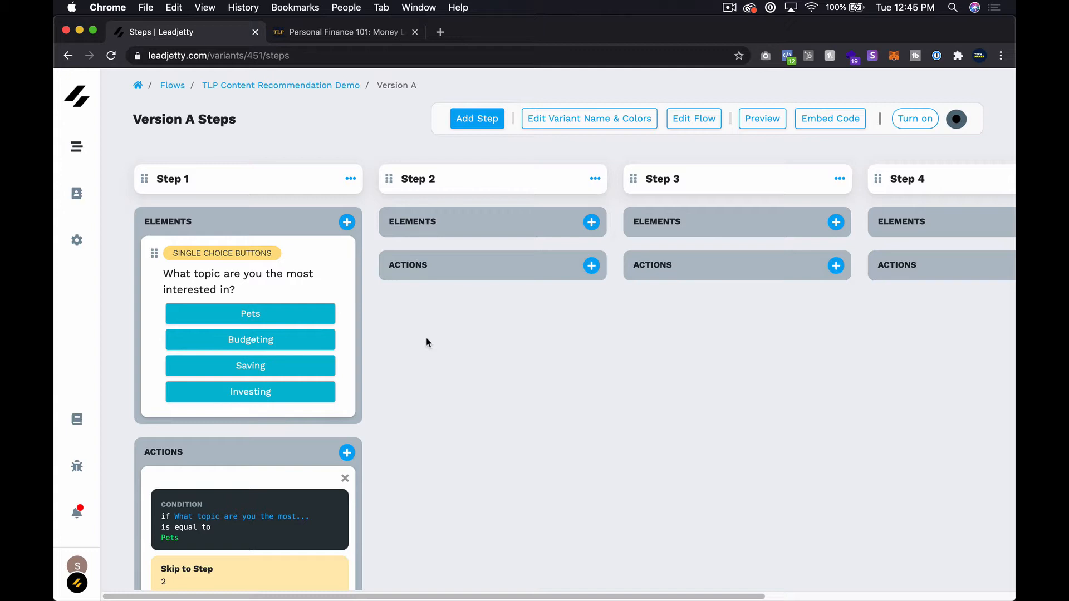
click(592, 223)
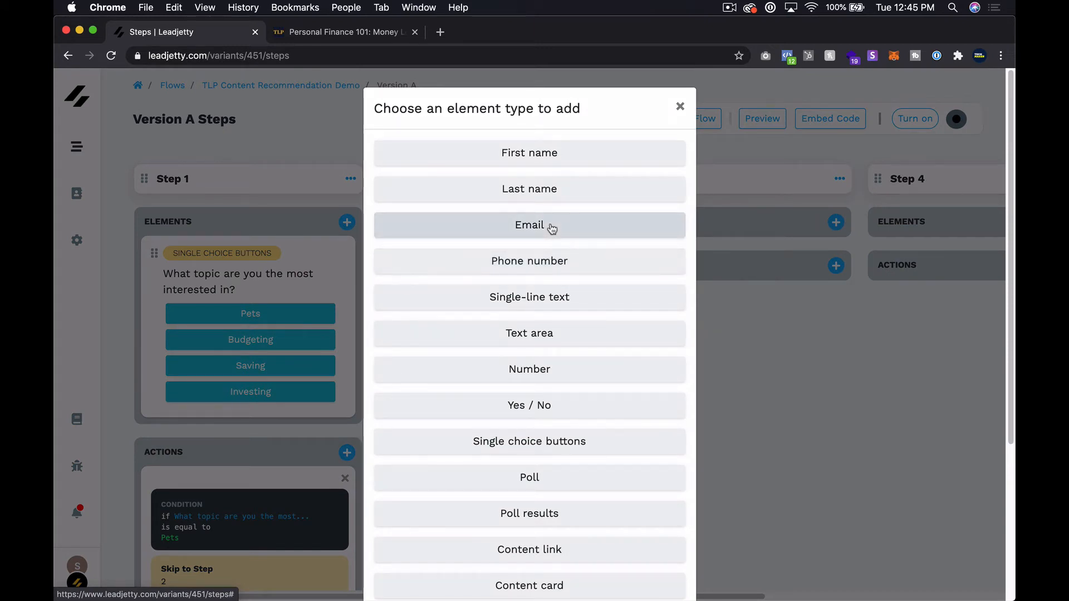
scroll(549, 228, down, 5)
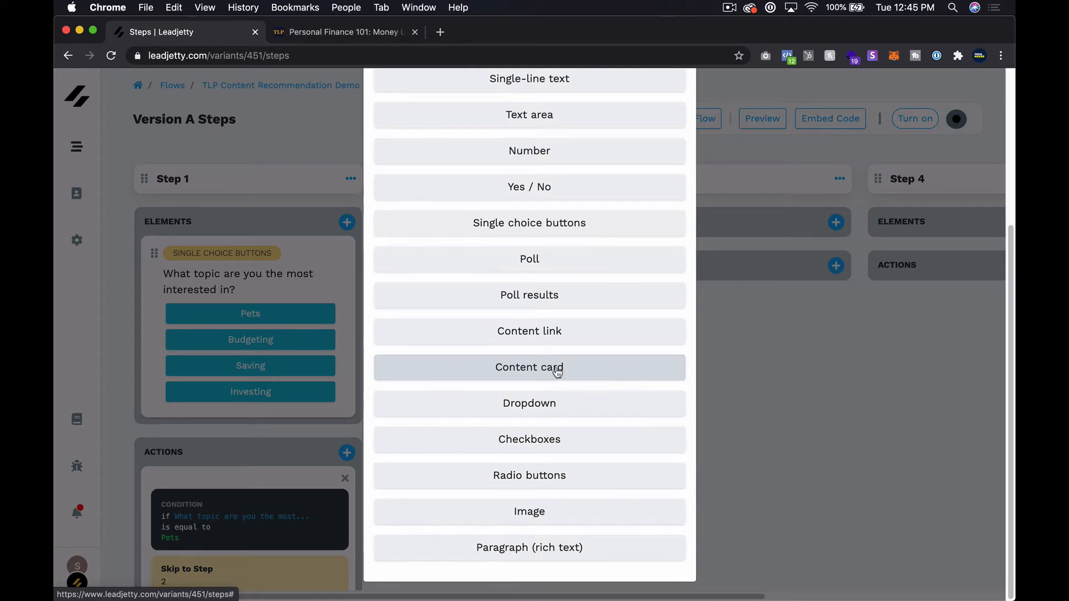
click(557, 373)
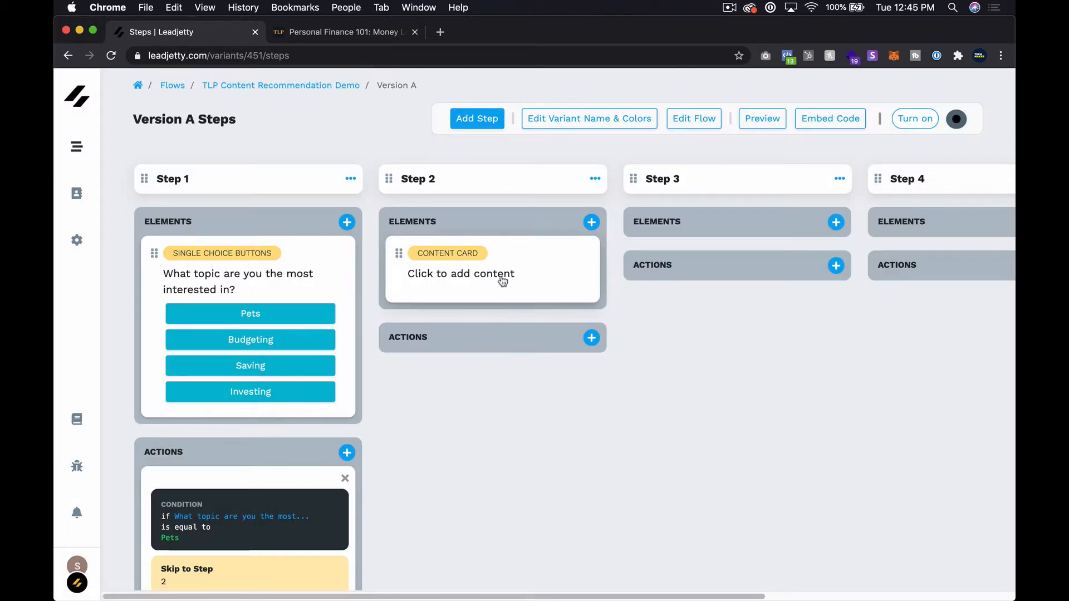
click(499, 278)
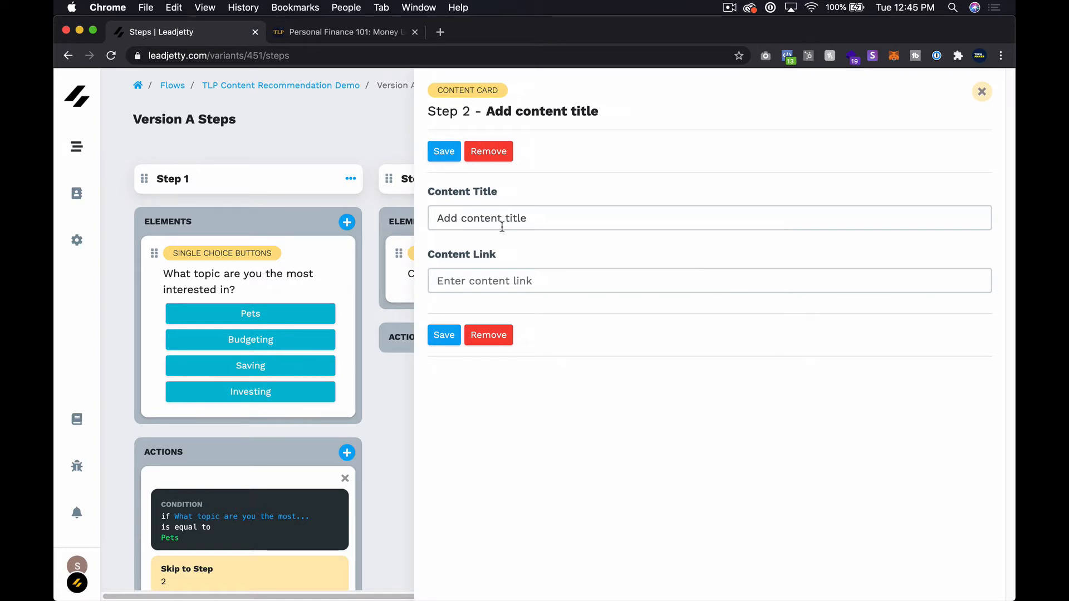
click(489, 278)
key(cmd+v)
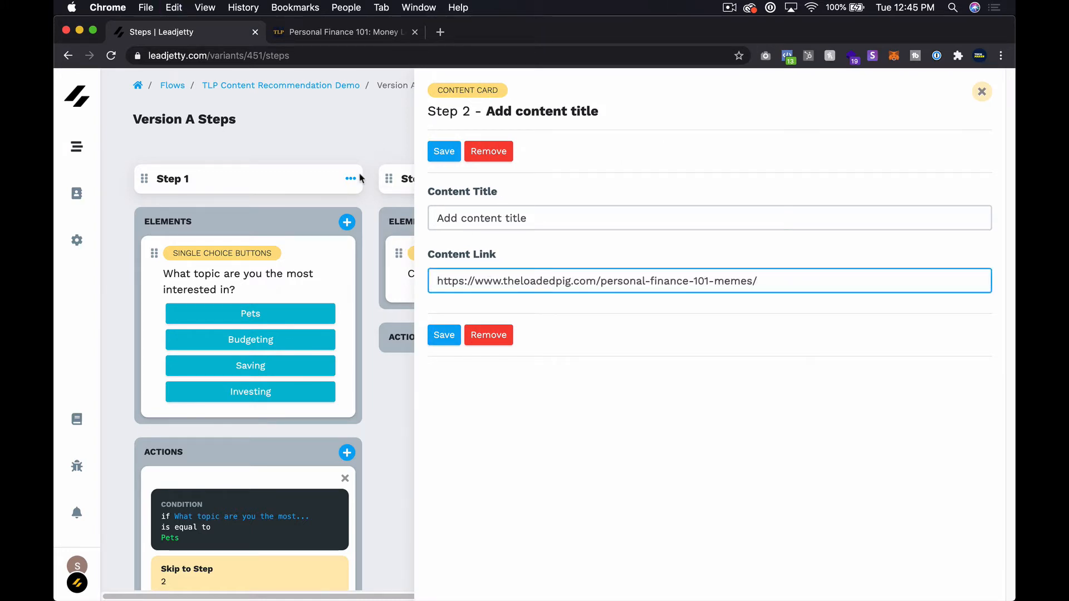
Copy the article's headline, set the card's content title to "Personal Finance 101: Money Lessons From Memes", and save the card
click(338, 32)
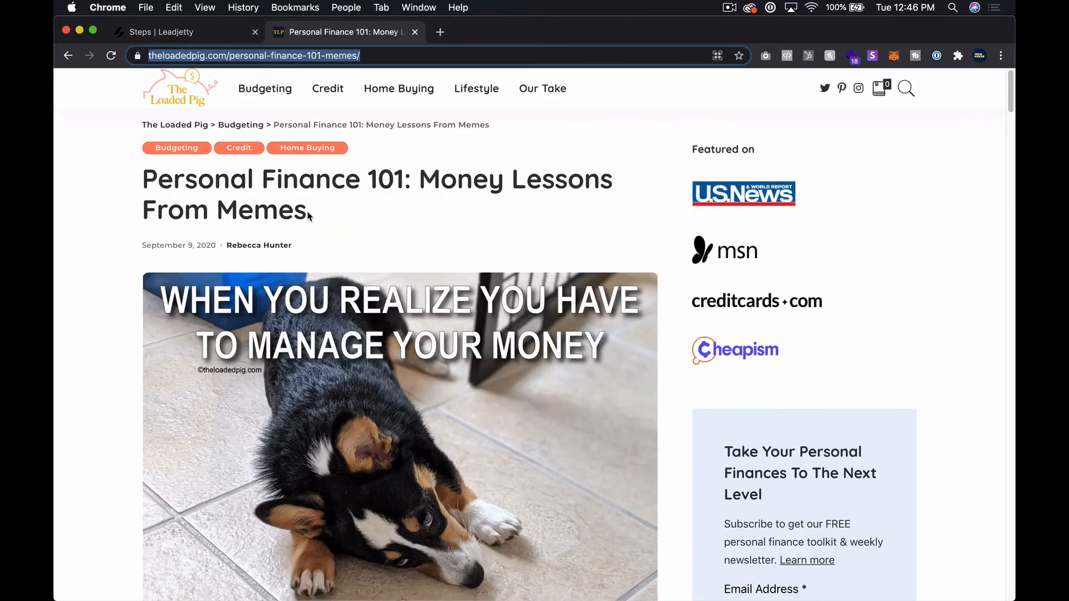
drag(307, 212, 143, 185)
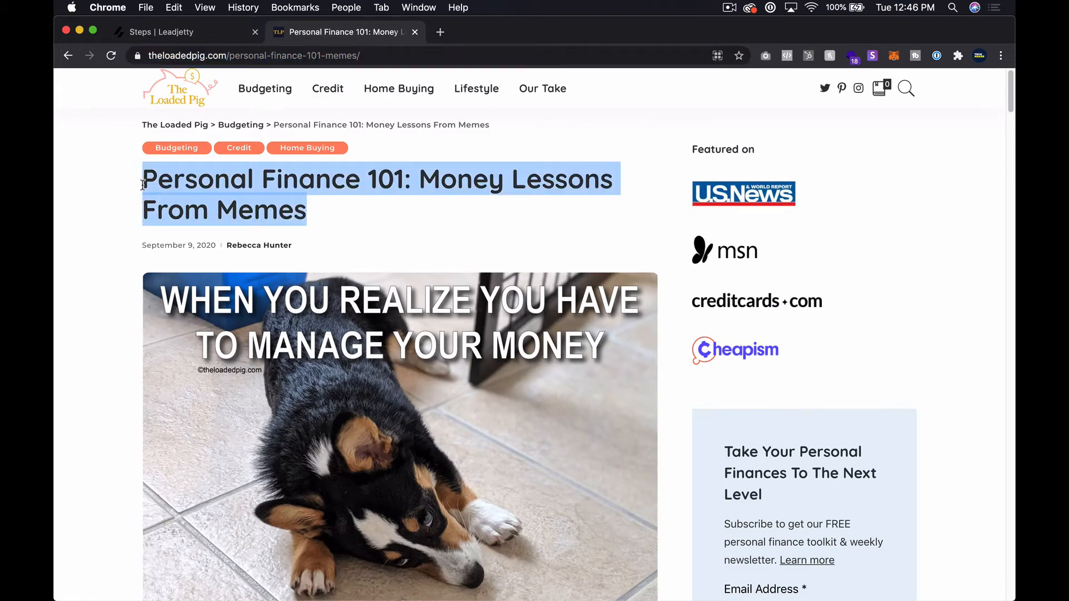
key(cmd+c)
key(cmd+1)
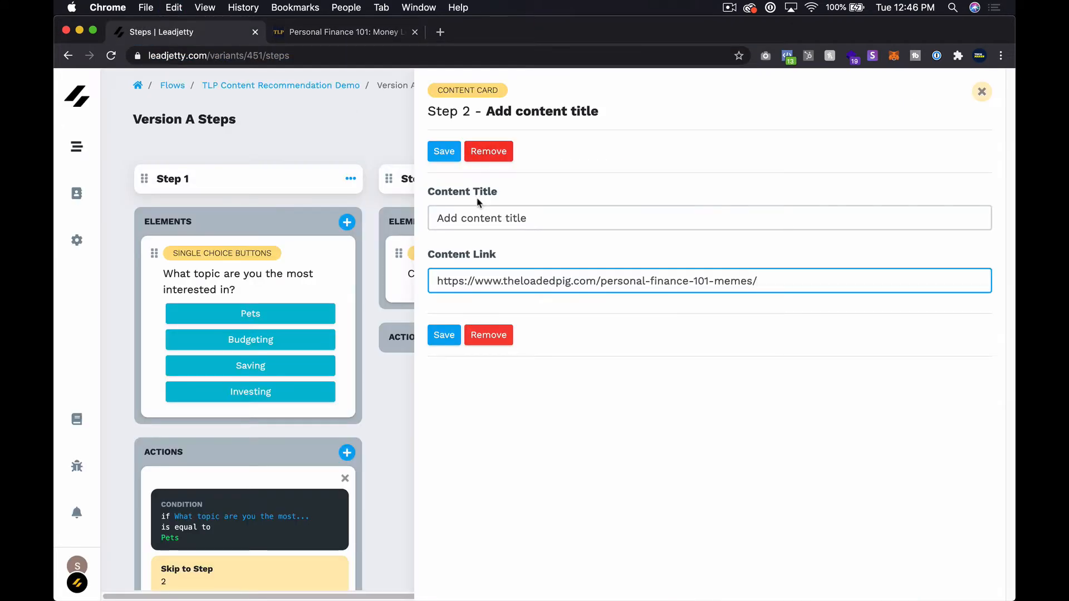
click(478, 216)
key(super+v)
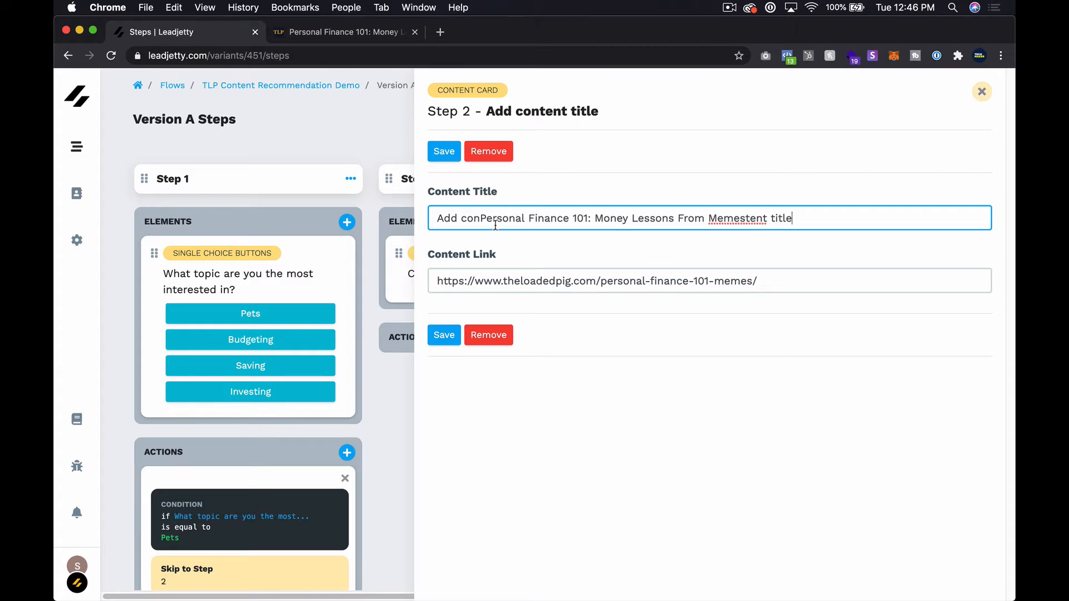
key(super+a)
key(super+v)
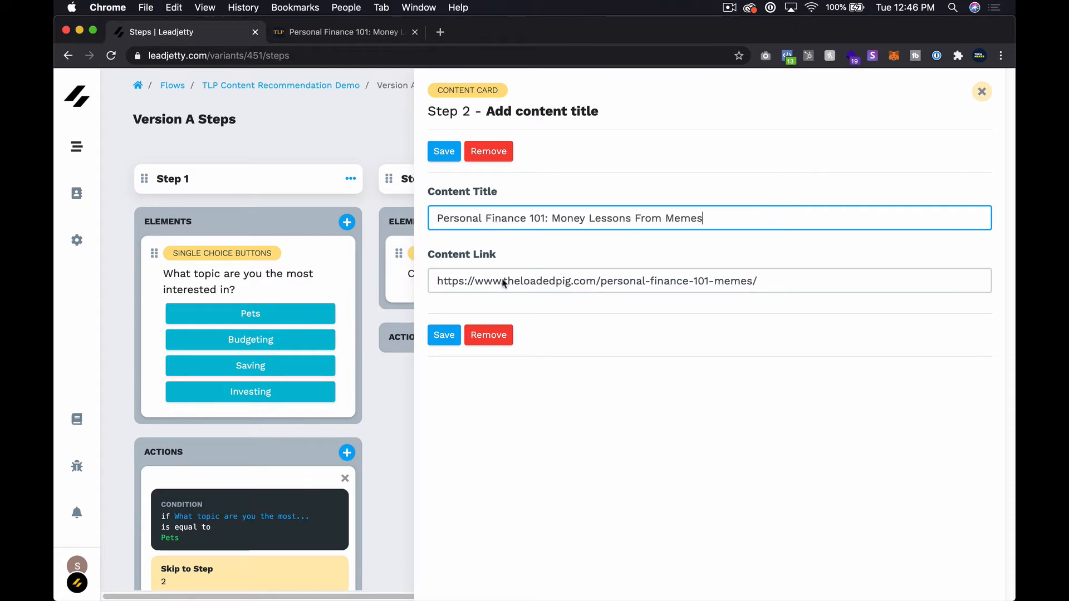
click(449, 344)
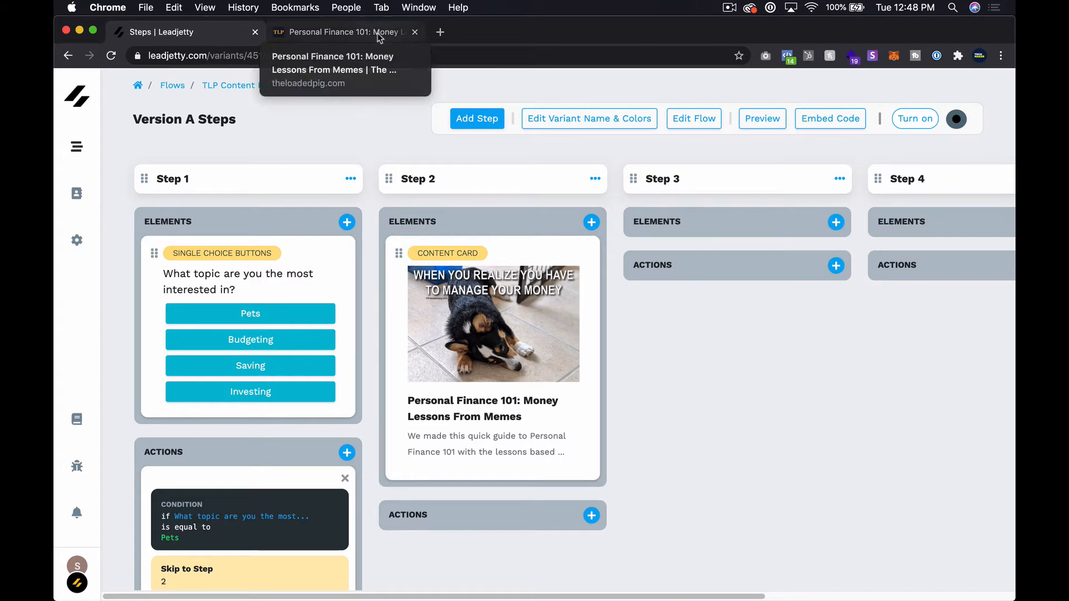
Go back to The Loaded Pig's Home Buying articles and open "The Good, The Bad & The Ugly: Our Home Buying Experience"
click(378, 38)
scroll(568, 284, down, 2)
scroll(566, 287, up, 2)
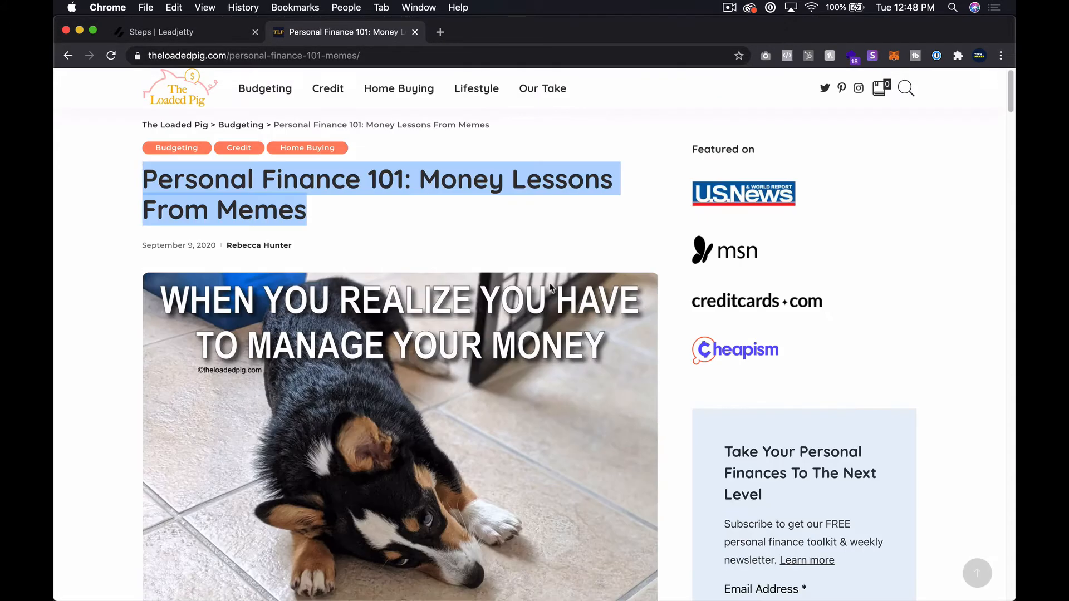
click(69, 58)
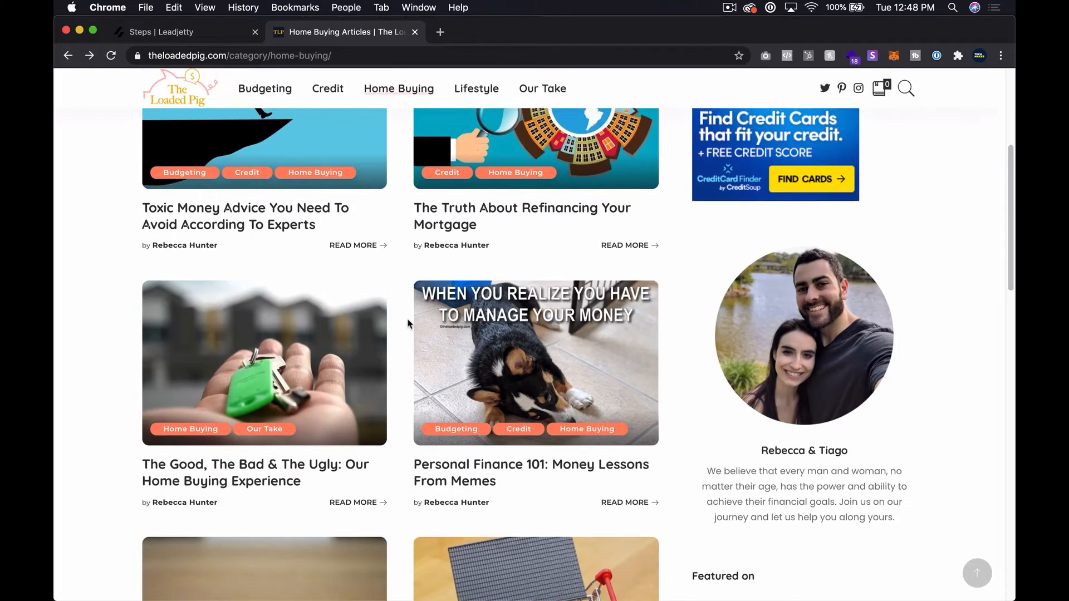
scroll(410, 324, up, 3)
scroll(412, 323, down, 5)
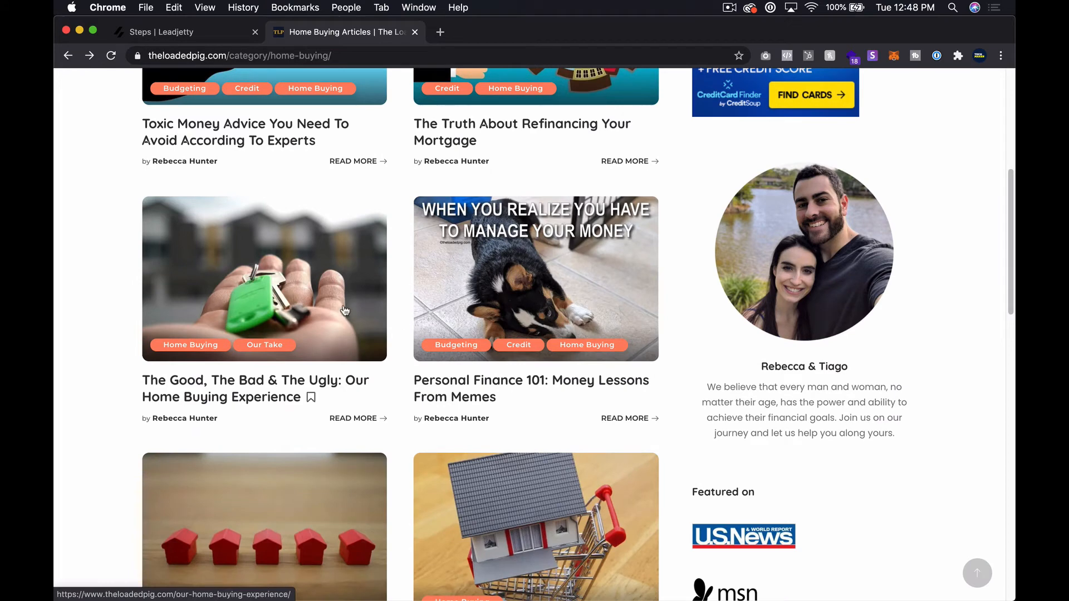
click(321, 300)
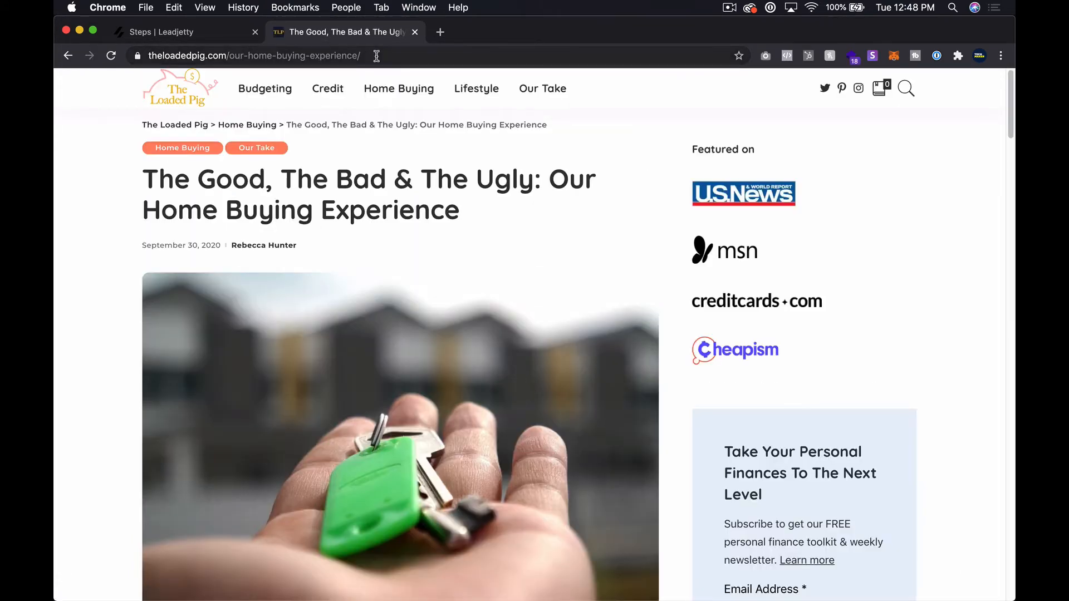
Copy the home buying article's URL, return to Leadjetty, reload the flow's steps and add a second Content card to Step 2
click(377, 55)
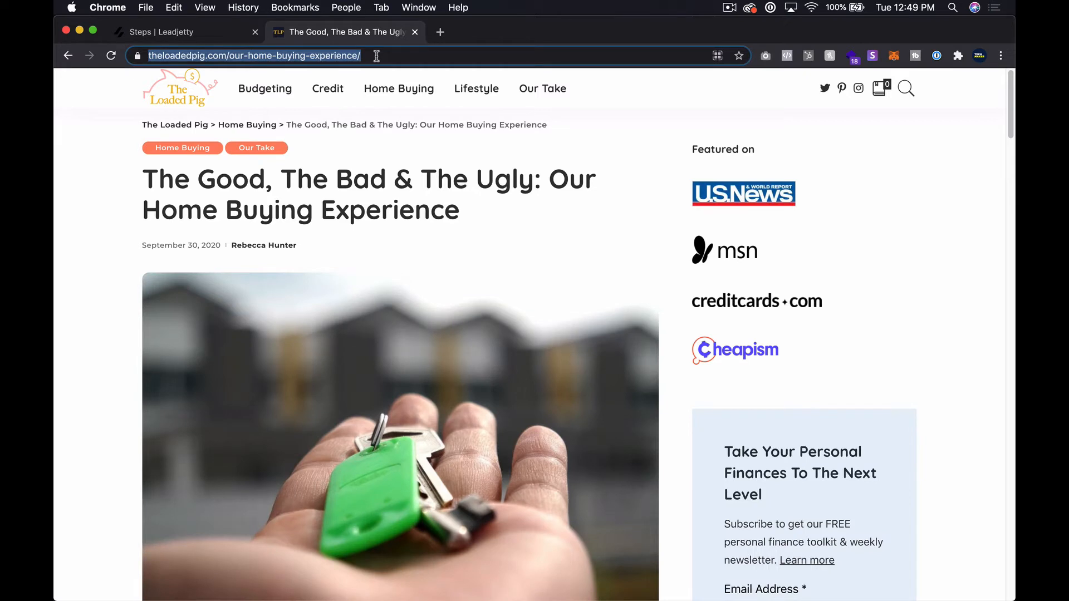
click(216, 37)
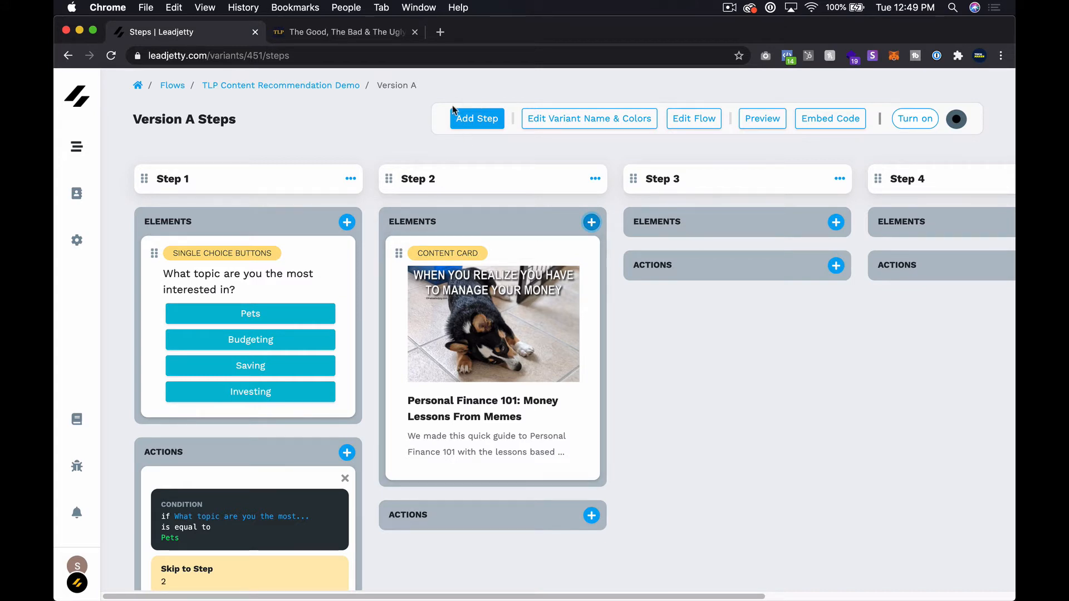
click(384, 129)
key(super+r)
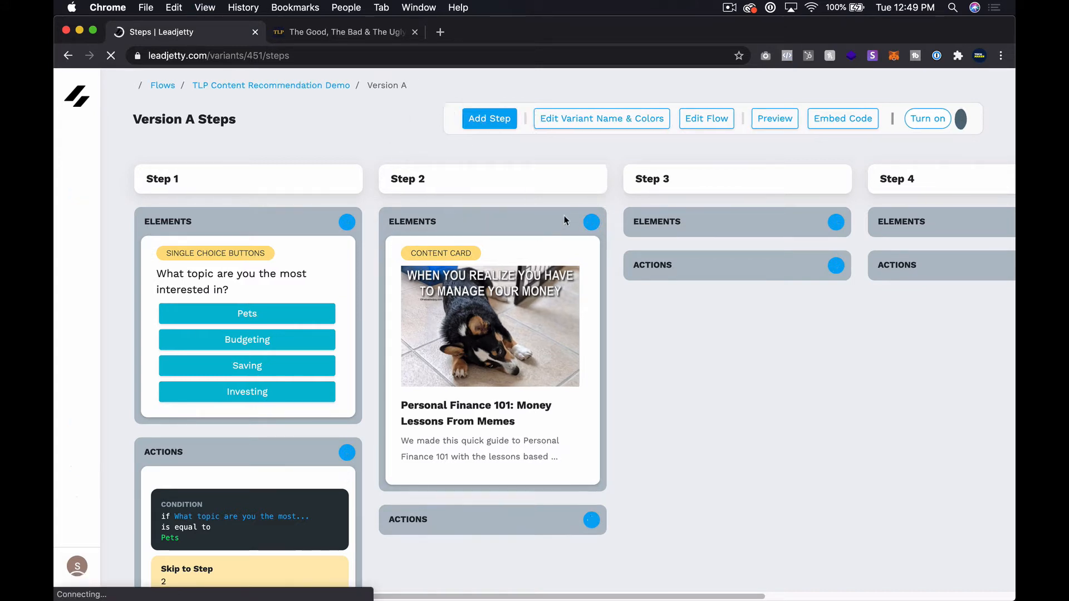
click(593, 224)
scroll(592, 300, down, 2)
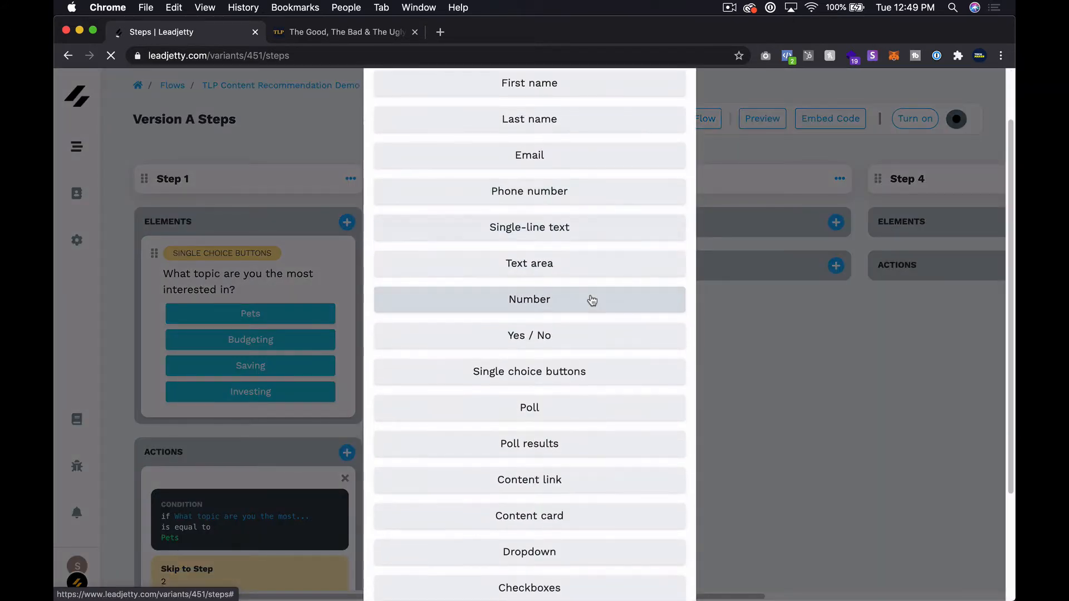
click(573, 515)
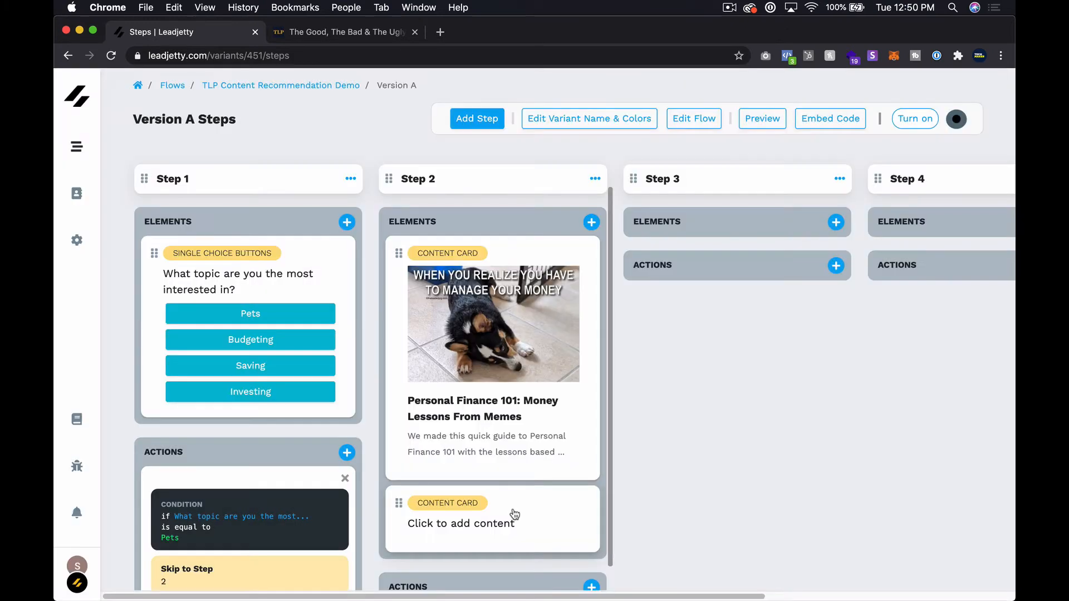
click(514, 516)
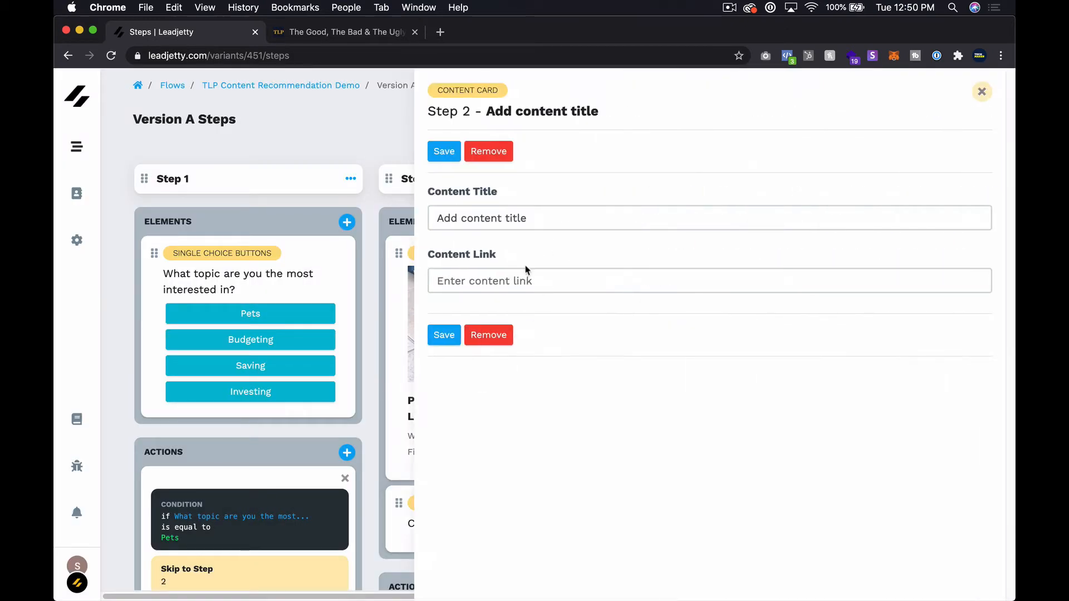
click(511, 283)
key(super+v)
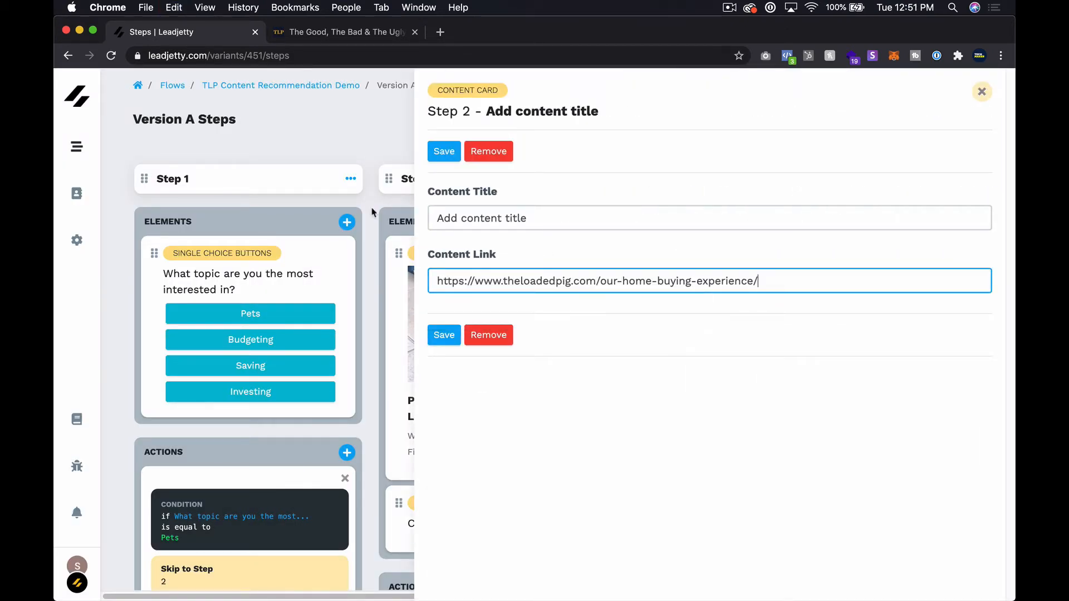
Copy the article's headline, set the card's content title to "The Good, The Bad & The Ugly: Our Home Buying Experience", and save the card
click(345, 33)
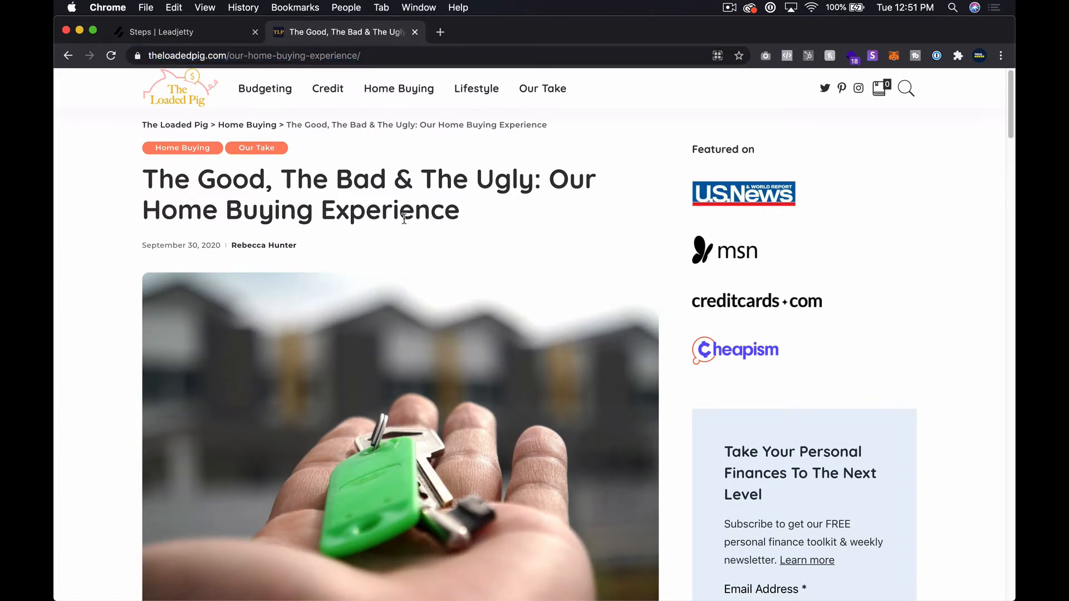
drag(461, 210, 148, 181)
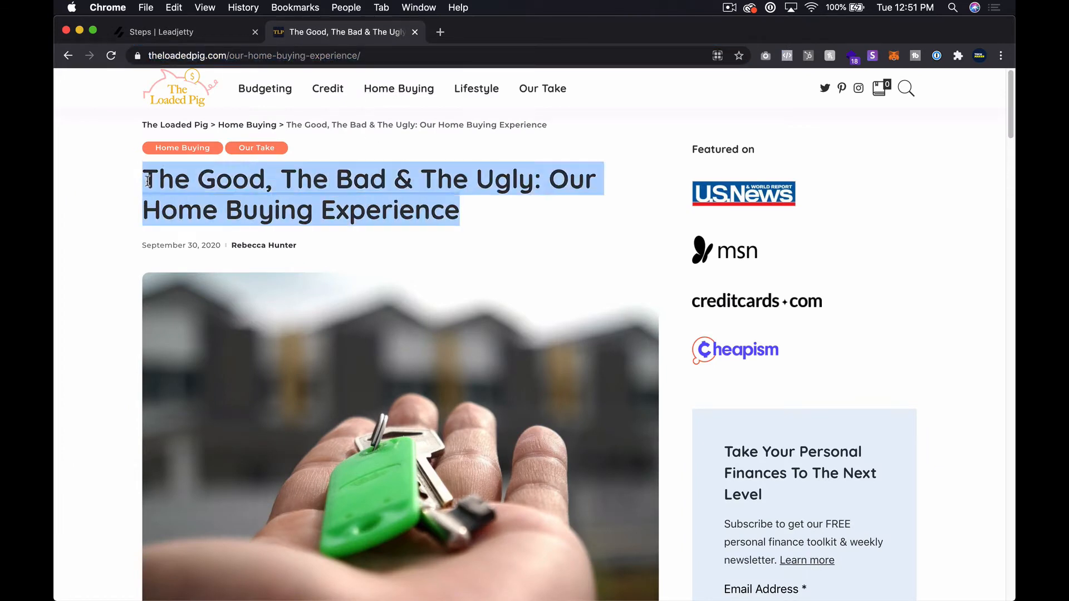
key(super+c)
click(210, 34)
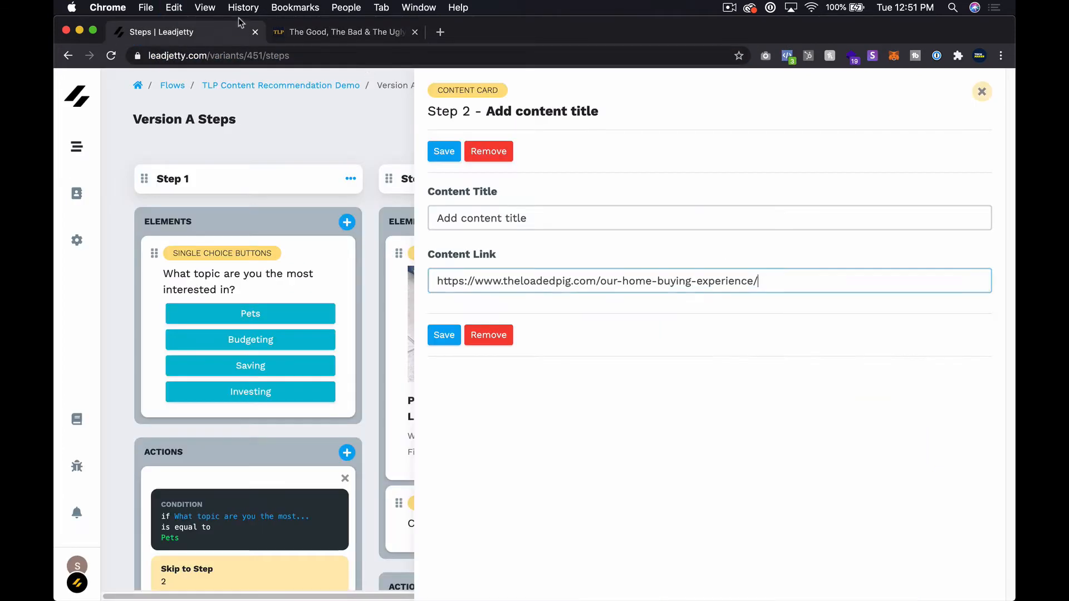
triple_click(477, 213)
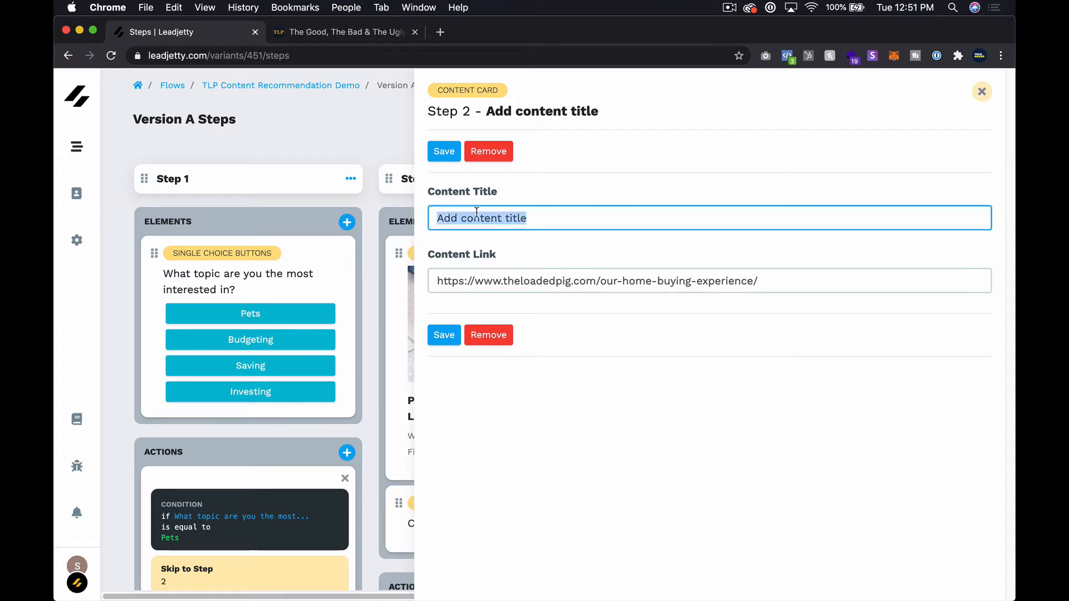
key(super+v)
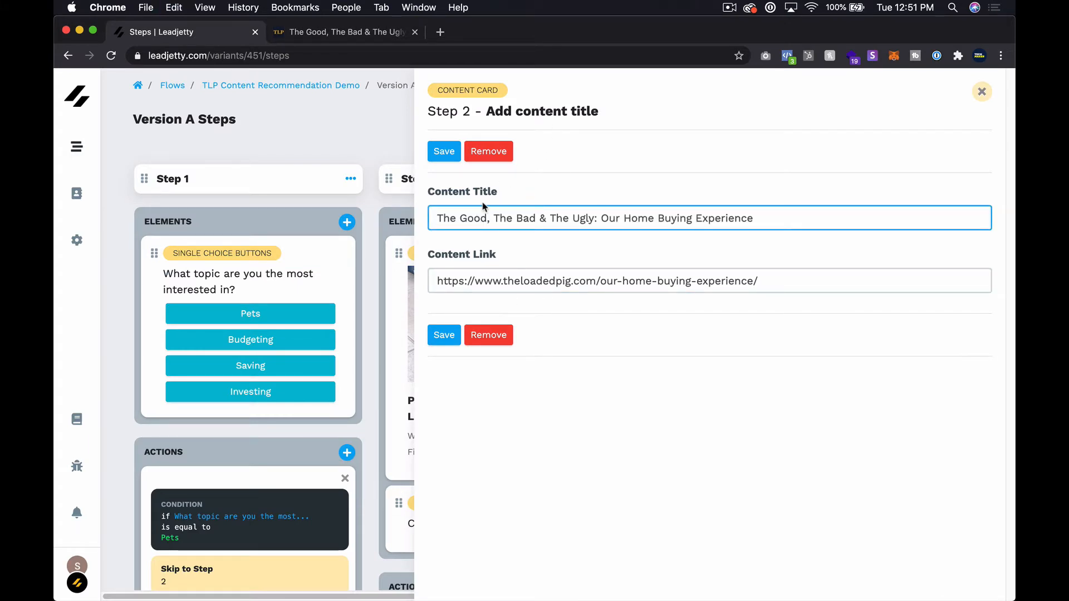
click(446, 335)
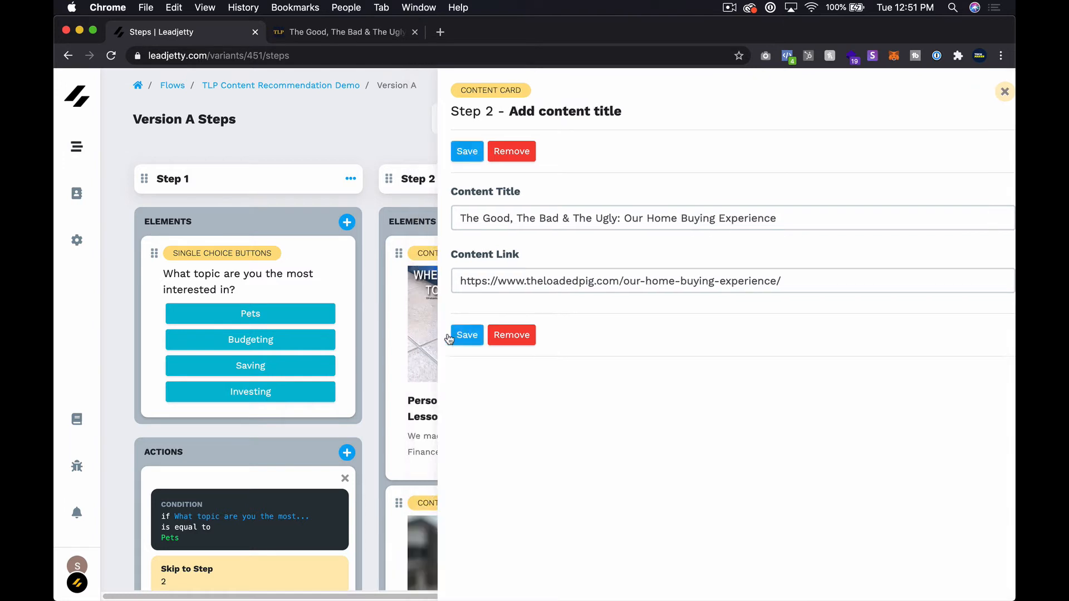
scroll(487, 392, down, 5)
scroll(487, 392, up, 5)
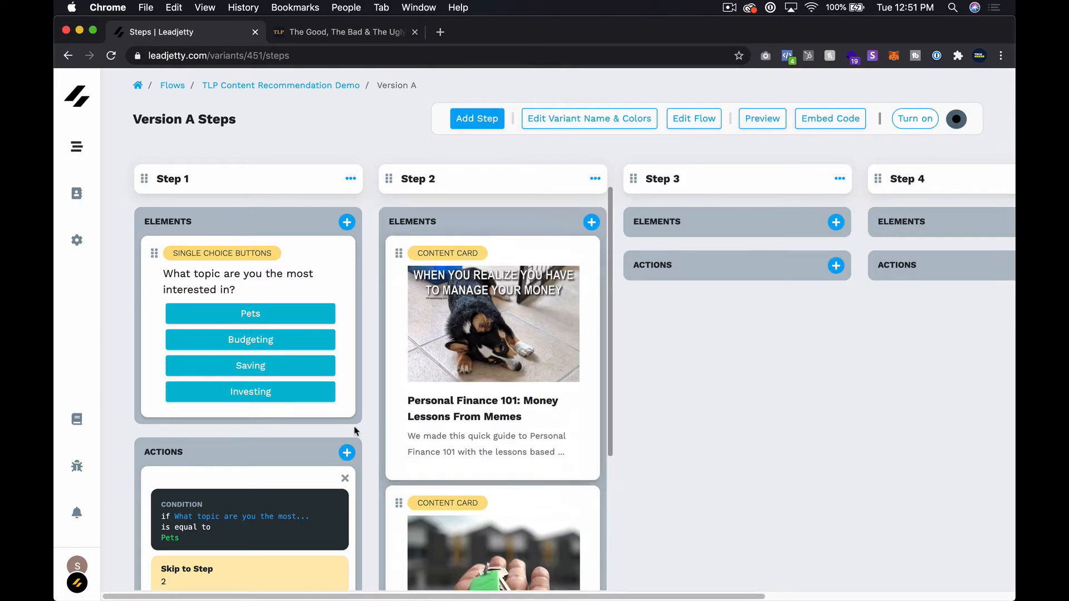
Open "Toxic Money Advice You Need To Avoid According To Experts" from The Loaded Pig's Budgeting articles and copy its full URL
click(383, 37)
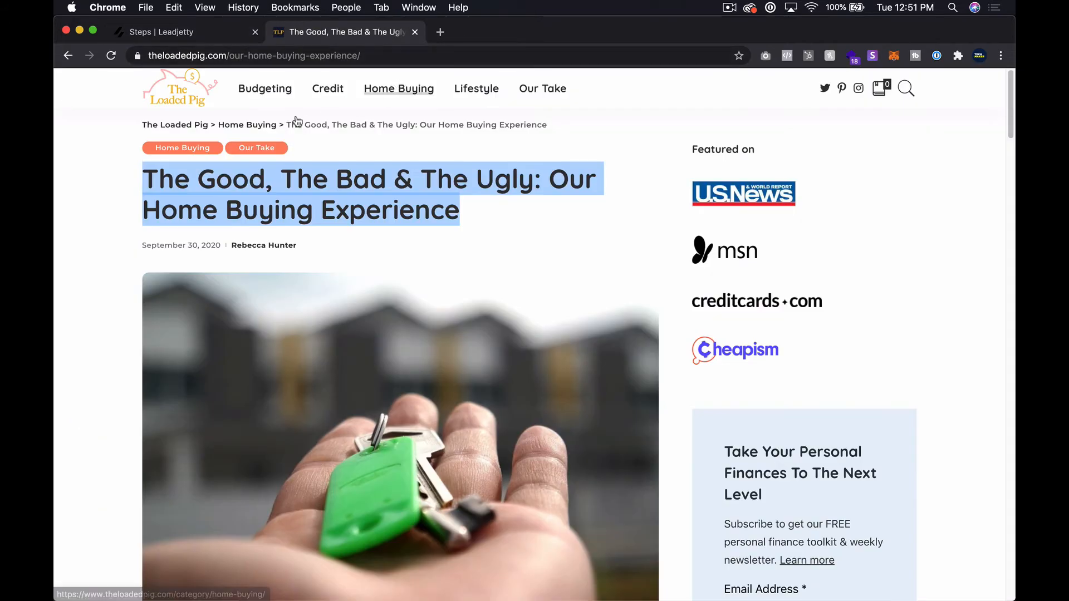
click(280, 97)
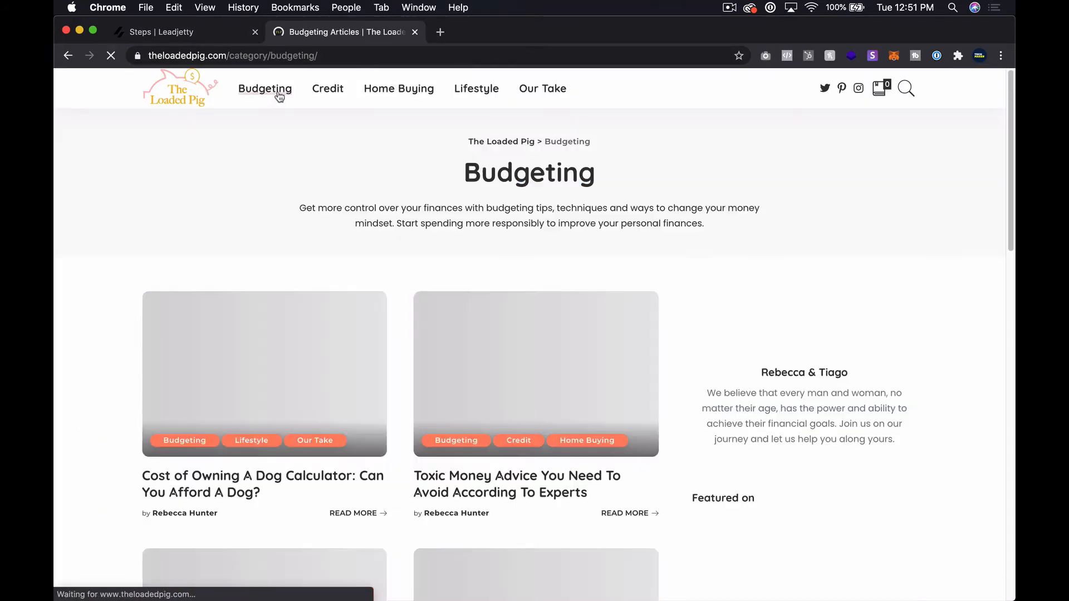
scroll(311, 318, down, 1)
scroll(303, 327, down, 3)
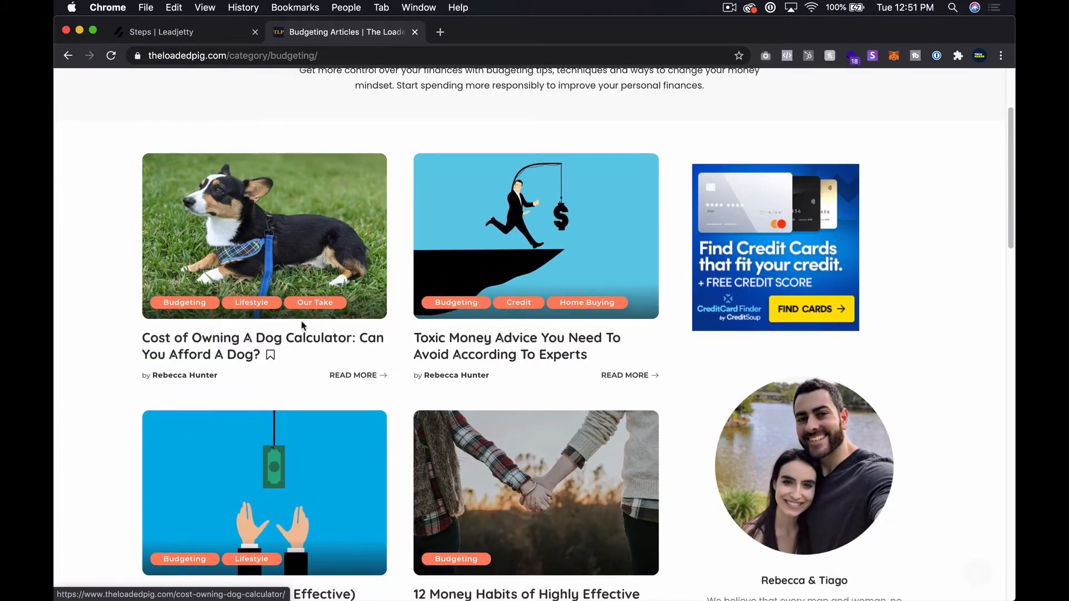
click(510, 339)
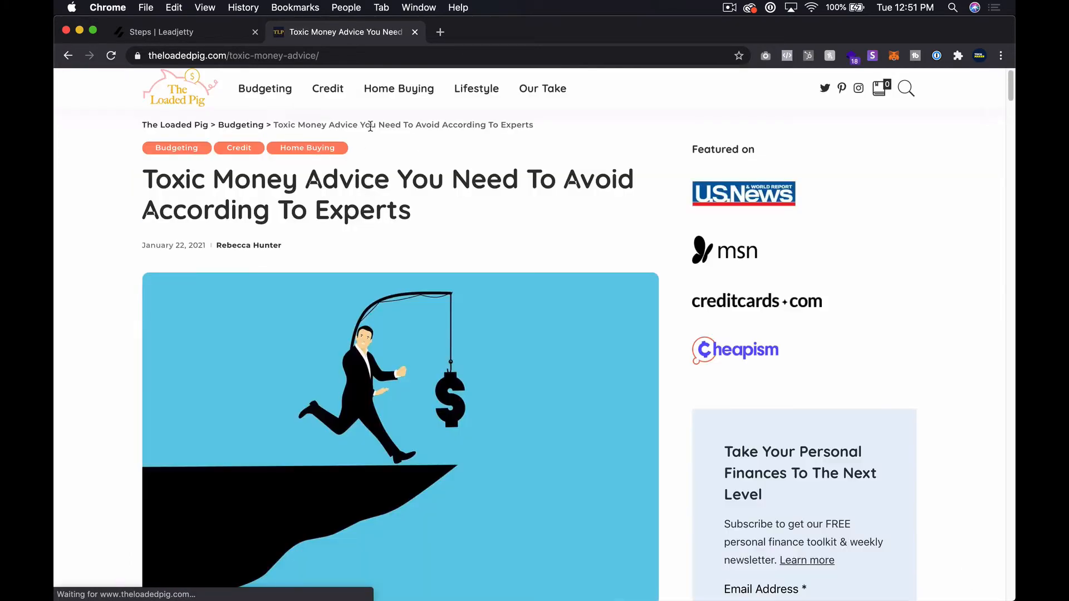
click(320, 56)
double_click(320, 56)
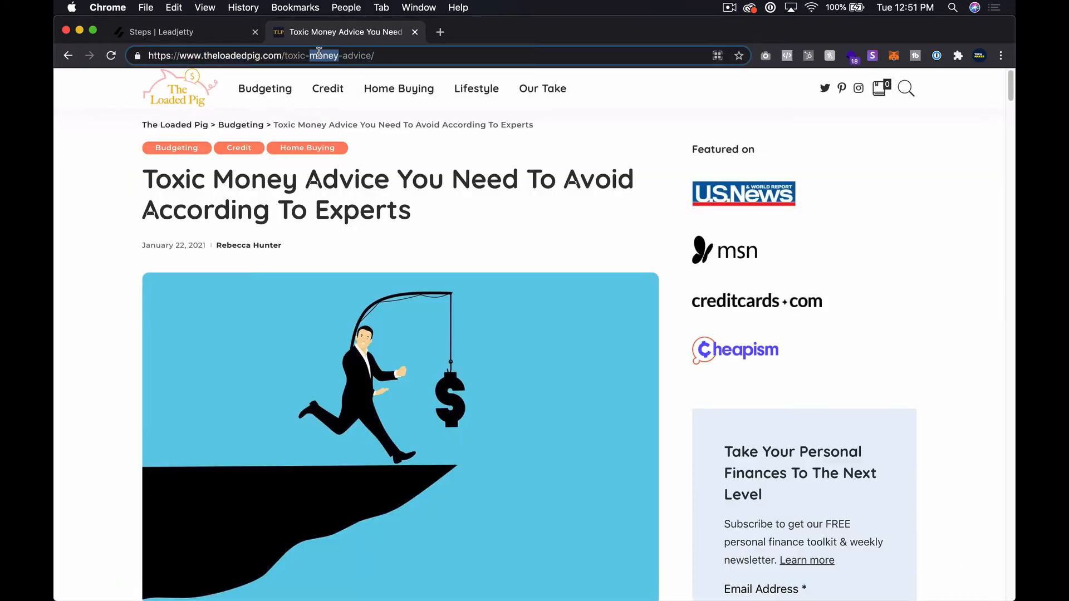
click(235, 50)
click(235, 50)
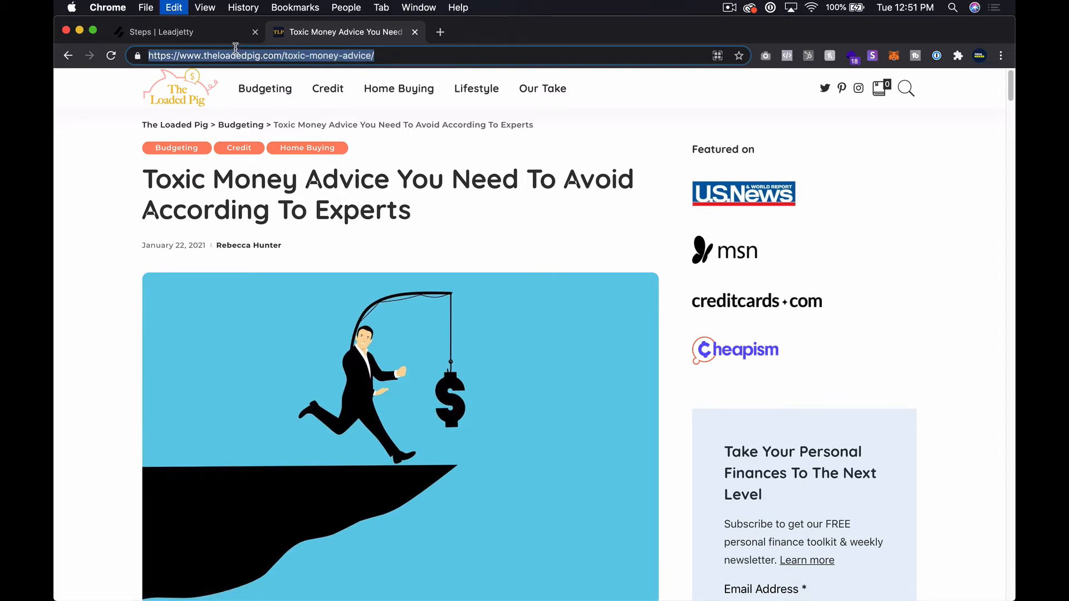
Return to Leadjetty and add a Content card element to Step 3
click(210, 34)
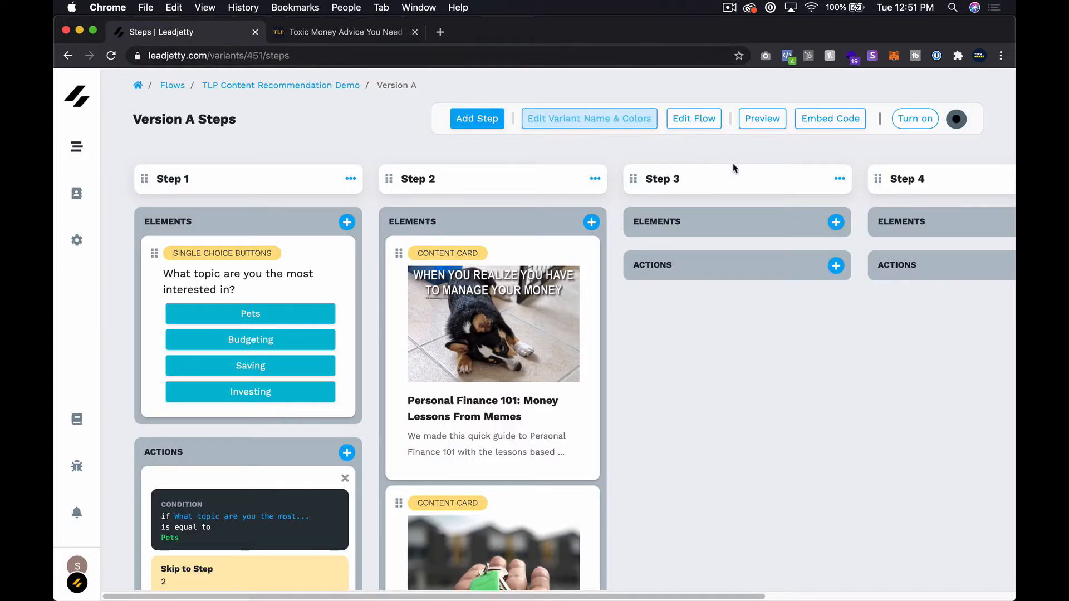
scroll(529, 332, down, 4)
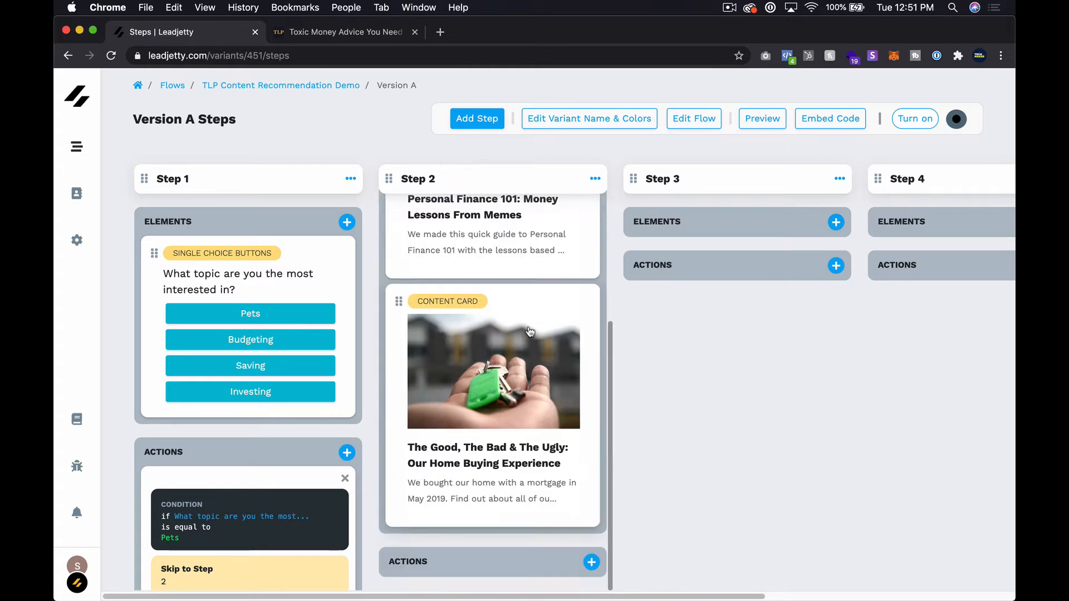
scroll(514, 310, up, 4)
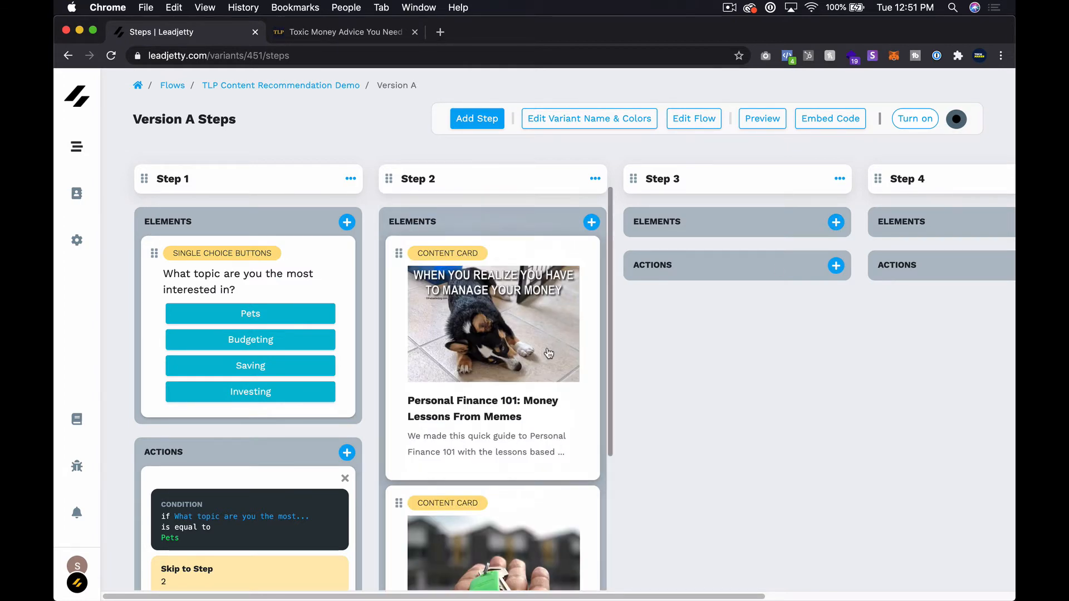
click(836, 223)
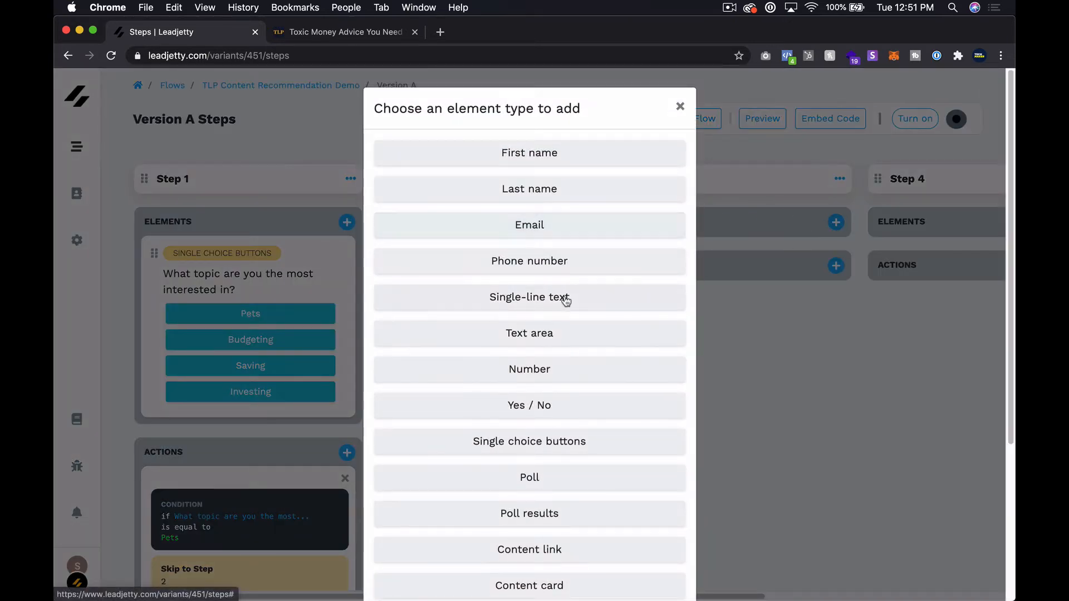
scroll(566, 301, down, 2)
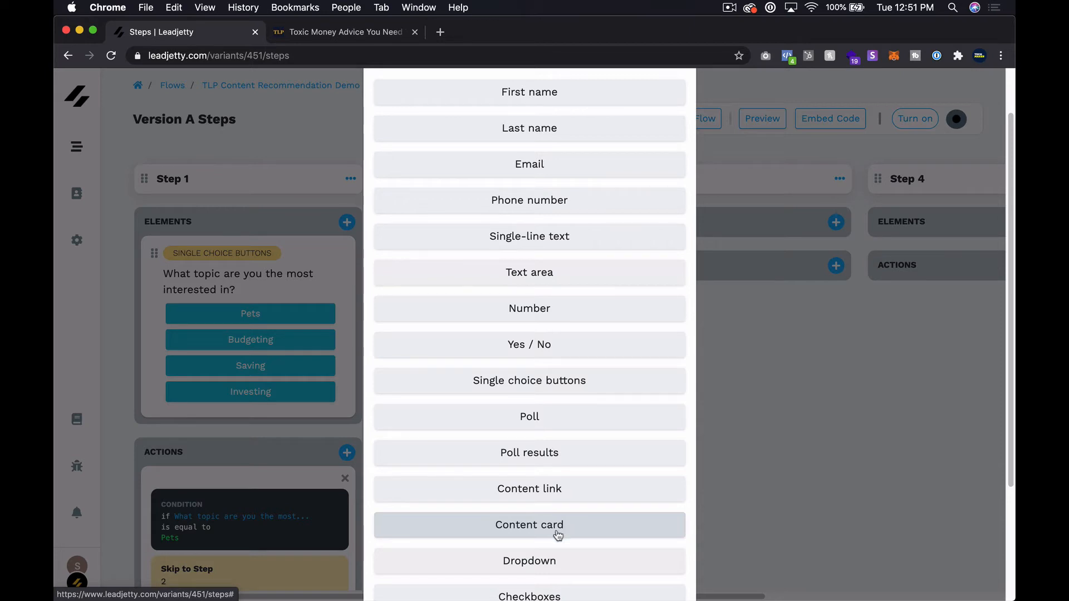
click(535, 527)
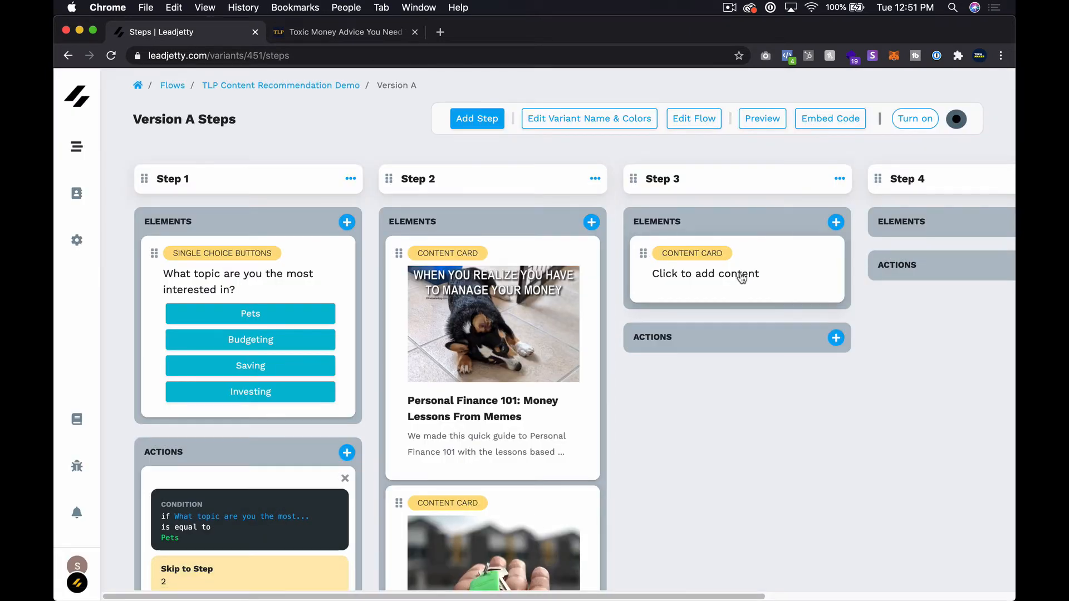
click(741, 279)
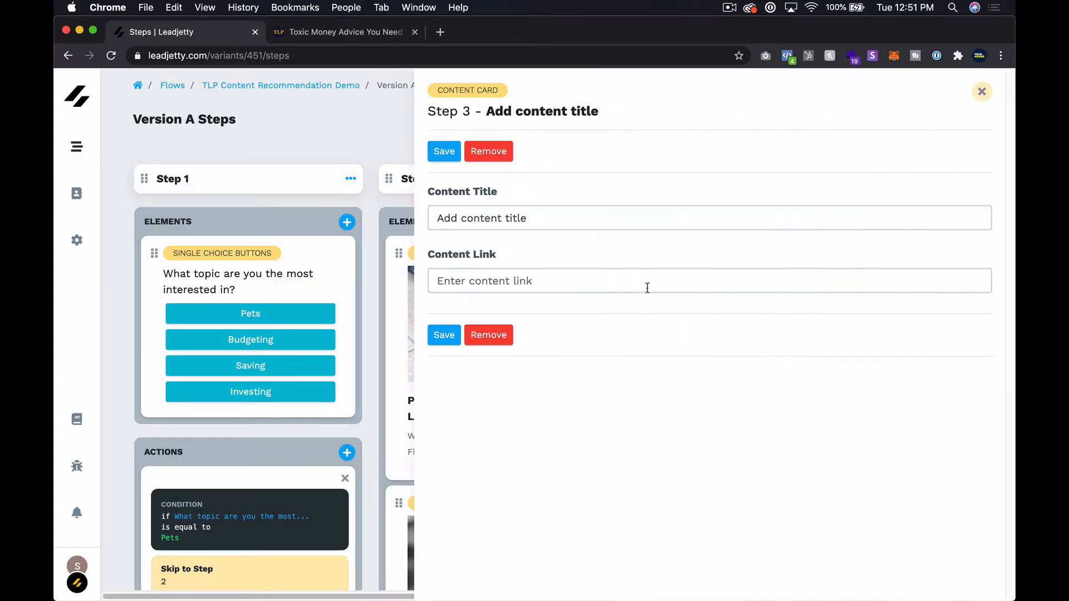
click(644, 286)
key(super+v)
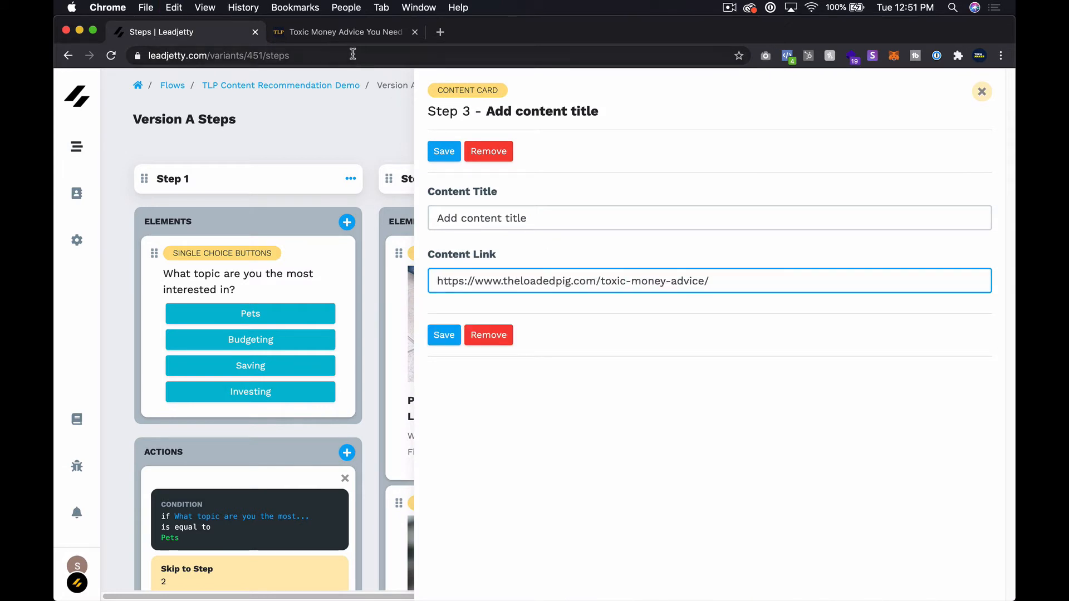
Set the Step 3 card's content title to the article's headline, "Toxic Money Advice You Need To Avoid According To Experts", and save the card
click(339, 32)
drag(413, 210, 144, 173)
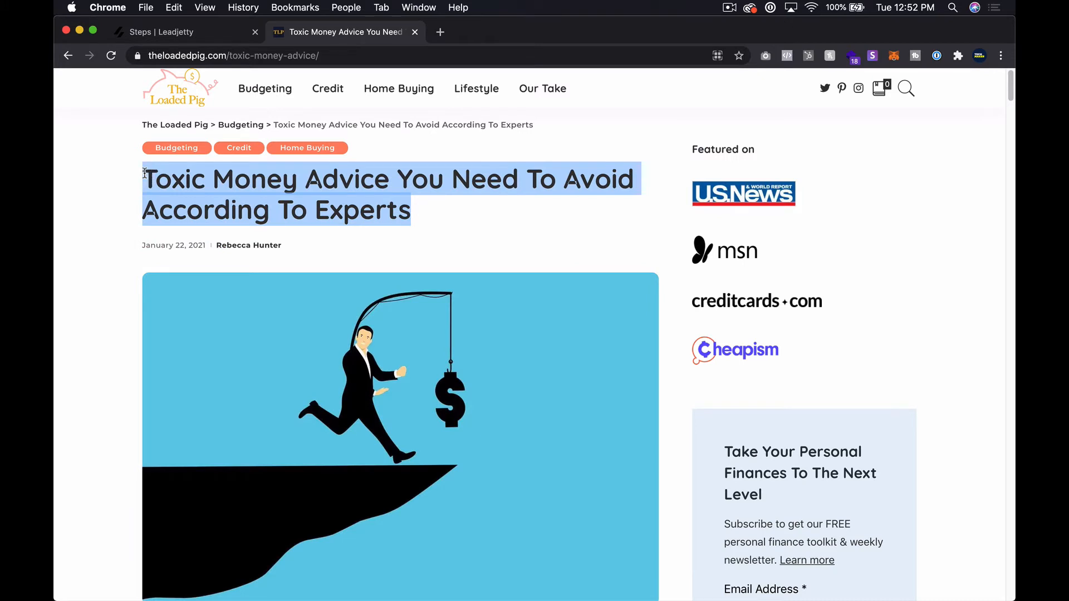
click(206, 35)
click(512, 209)
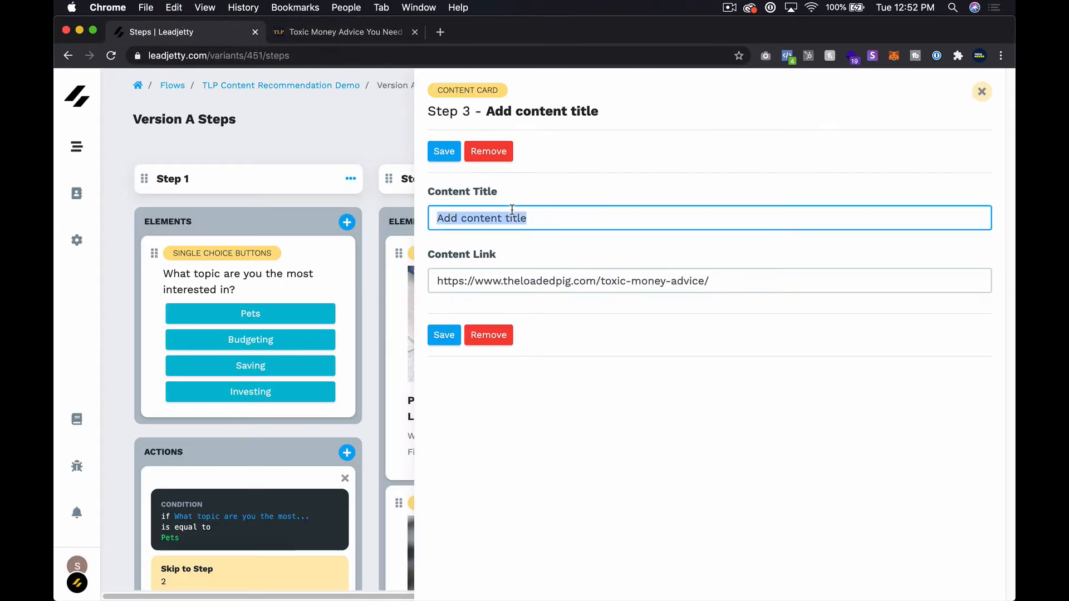
key(super+v)
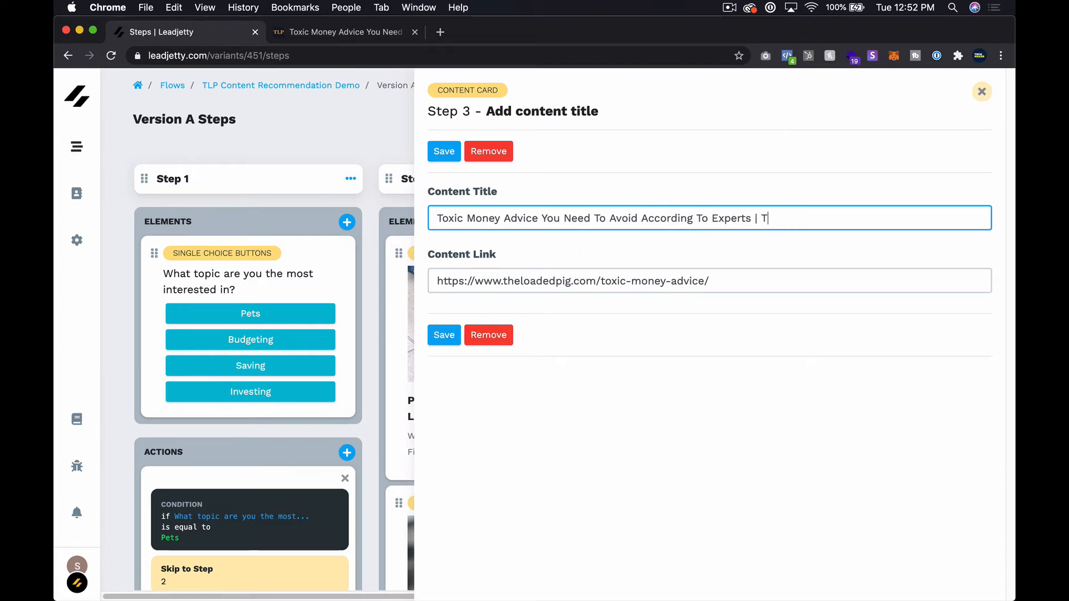
text(he Loaded)
key(super+shift+Right)
key(BackSpace)
click(444, 153)
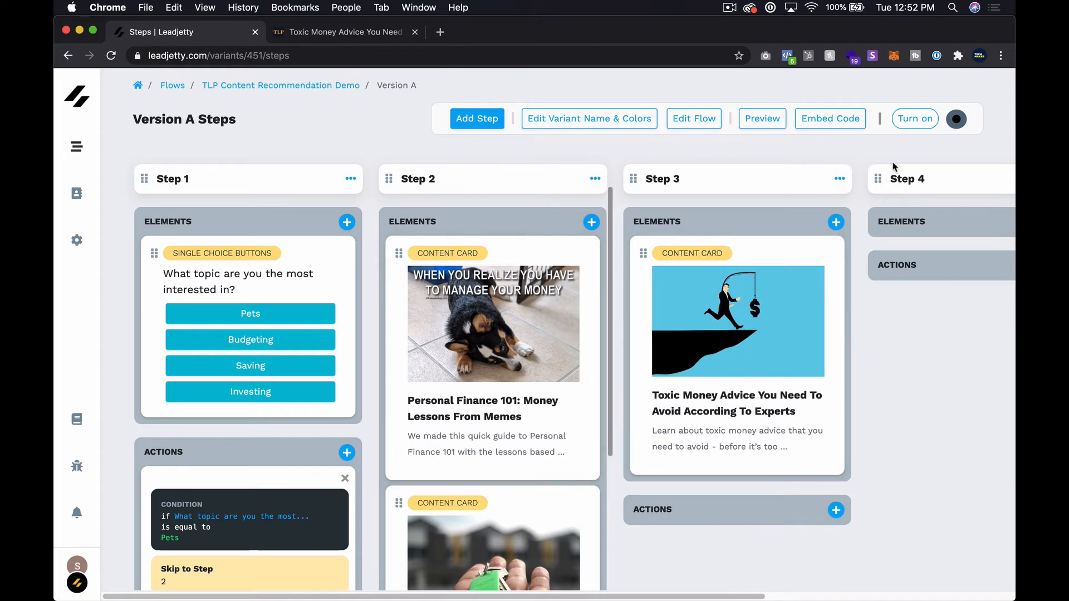
Turn on Version A and open the flow's preview at the embedded topic question in the sample blog post
click(932, 123)
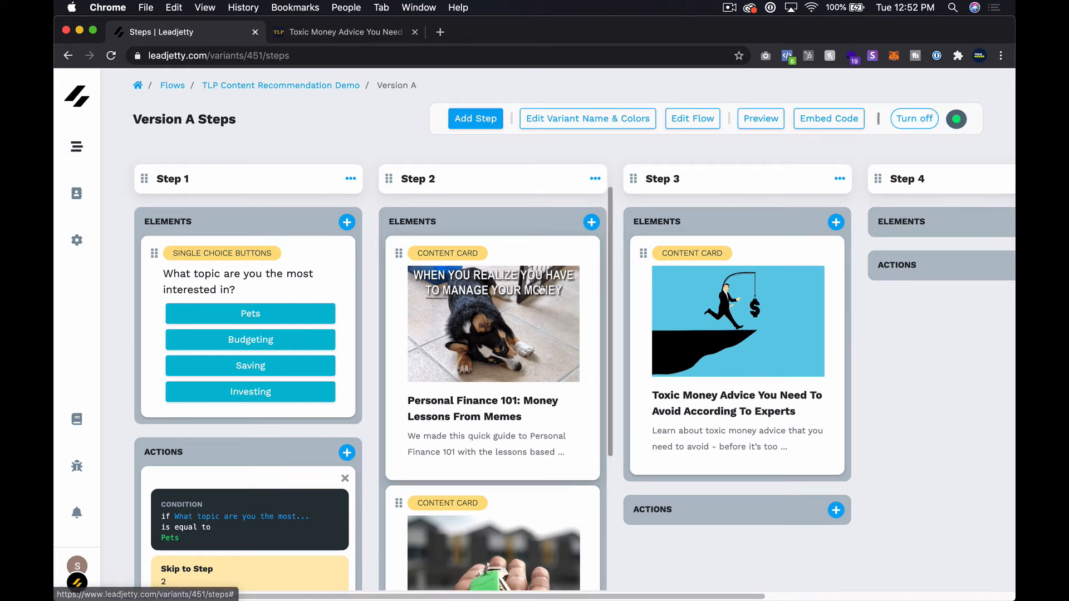
click(761, 119)
scroll(323, 278, down, 2)
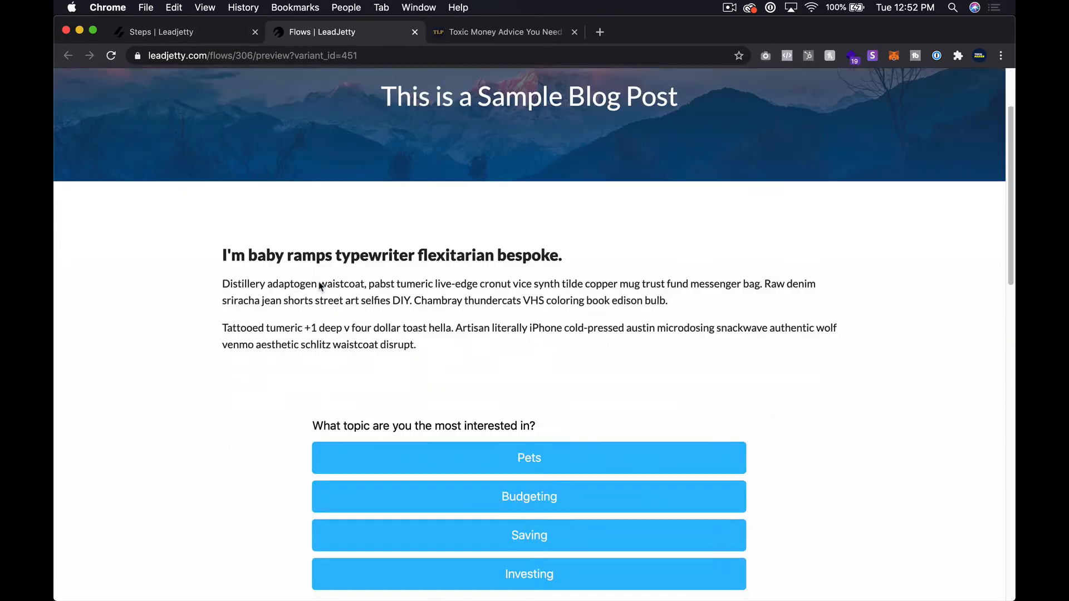
scroll(321, 286, down, 5)
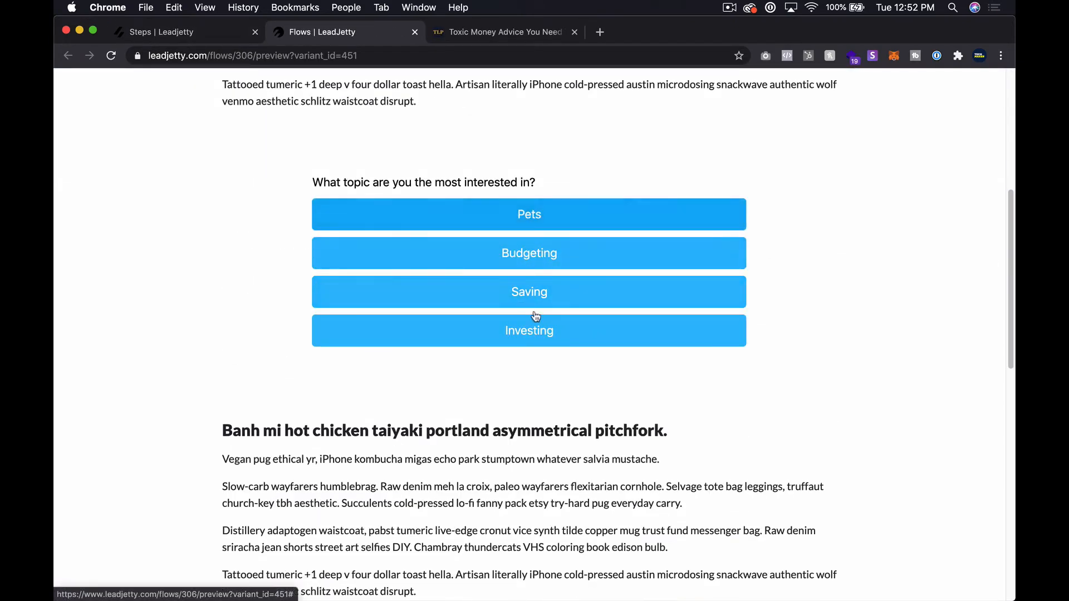
Answer the previewed topic question with Pets and test the link of the "Personal Finance 101: Money Lessons From Memes" card, closing the article after viewing
click(551, 217)
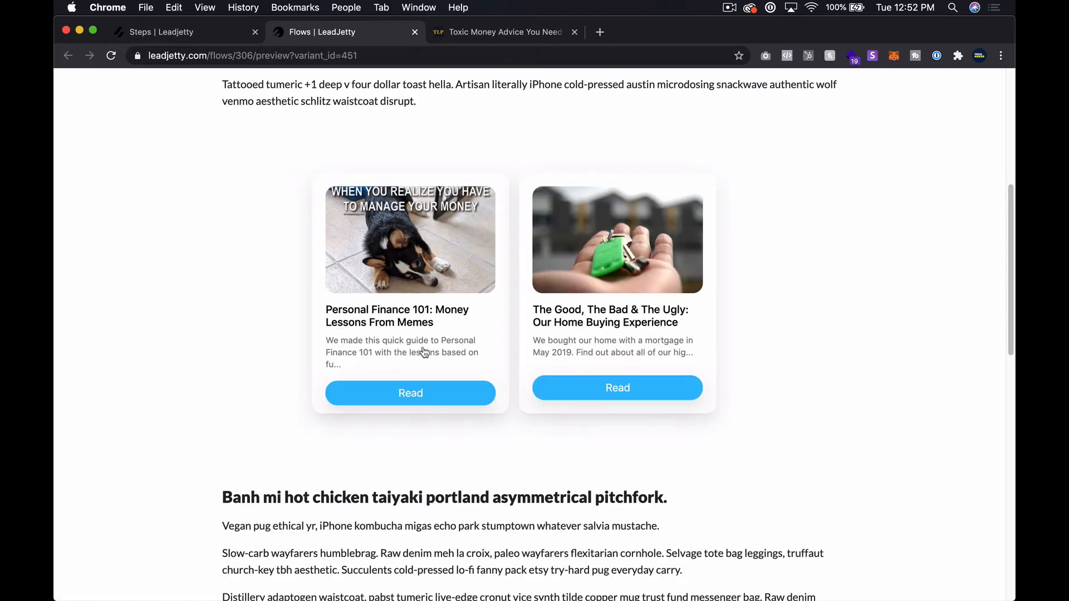
click(205, 36)
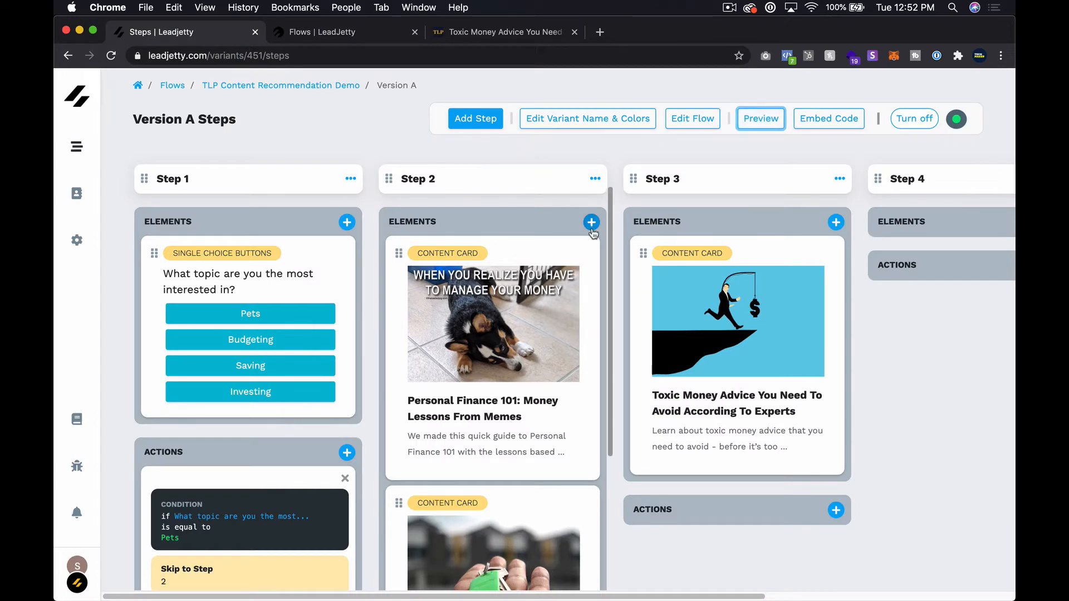
click(382, 35)
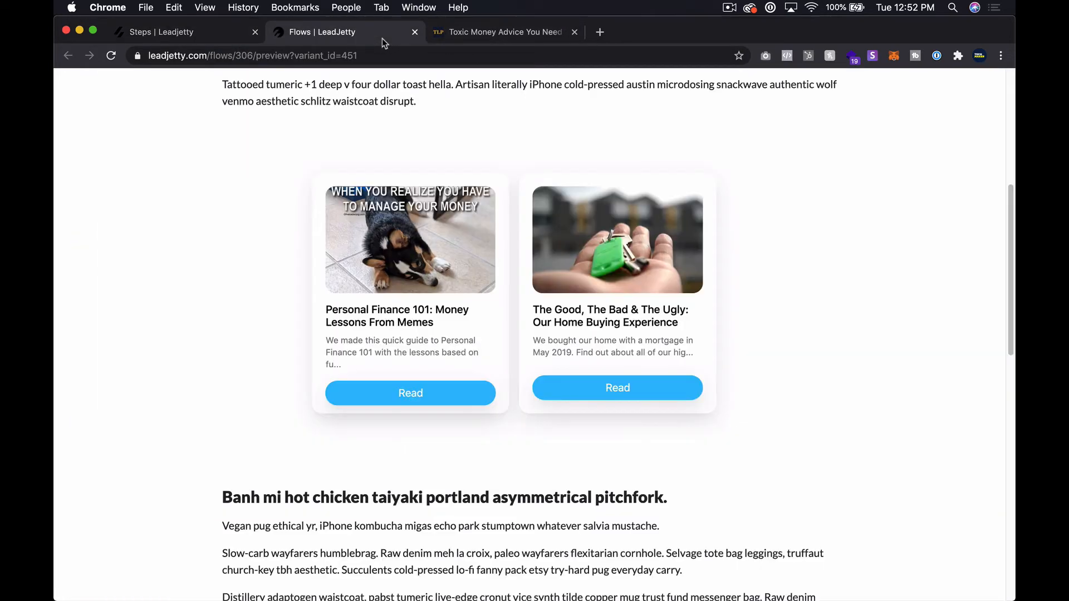
click(427, 394)
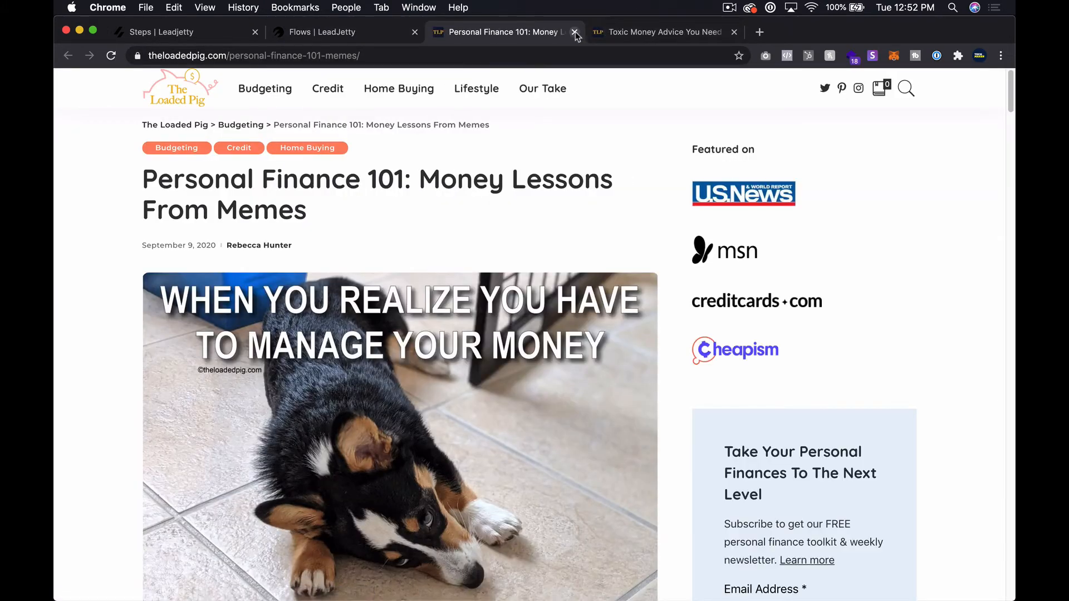
click(575, 32)
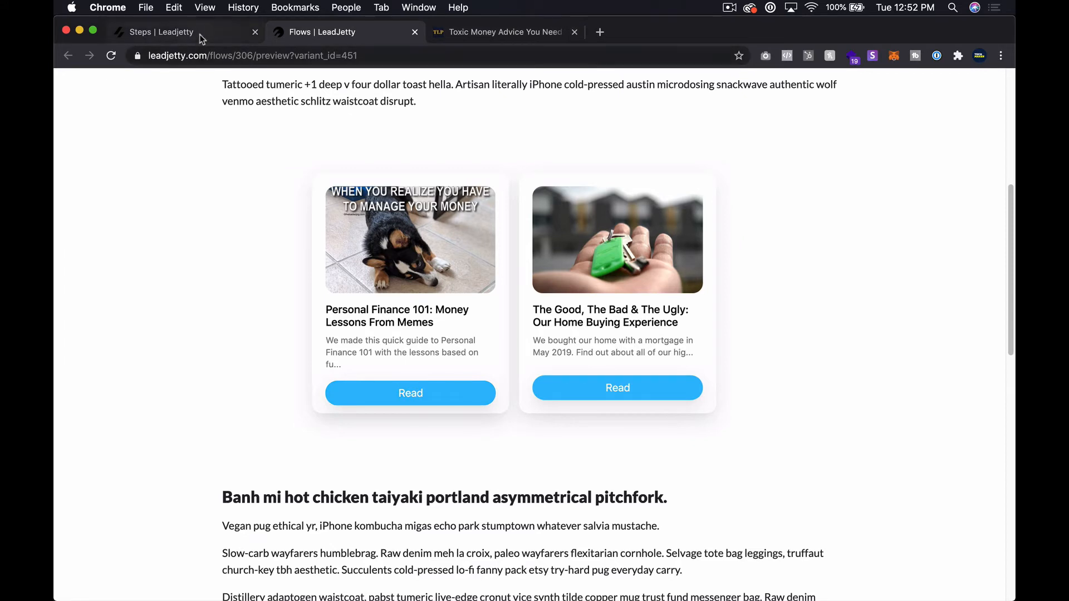
Reload the preview and answer the topic question with Budgeting to check which article card is recommended
click(273, 51)
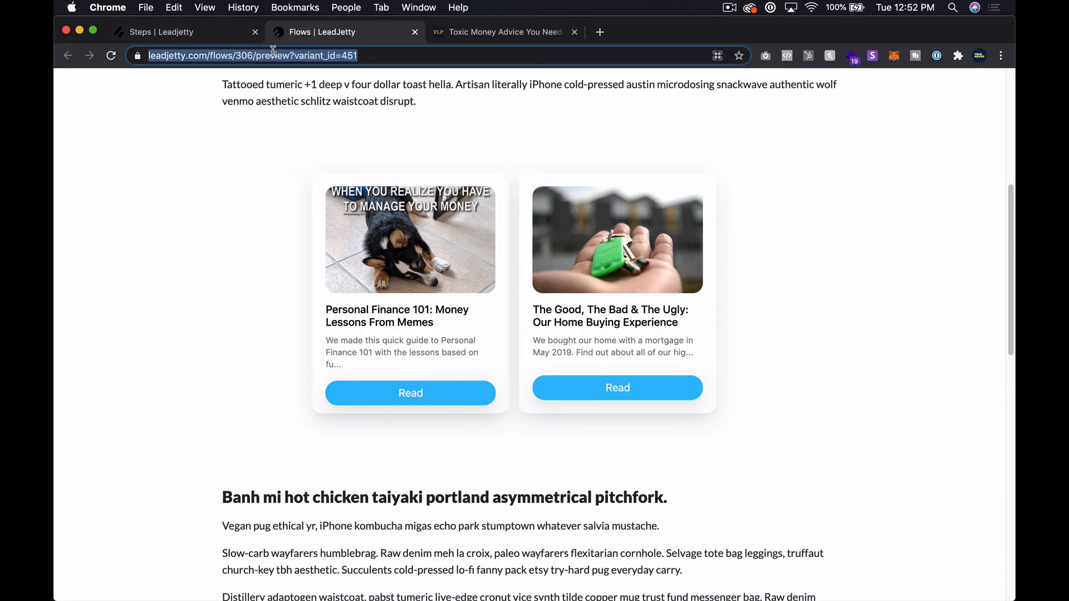
key(Return)
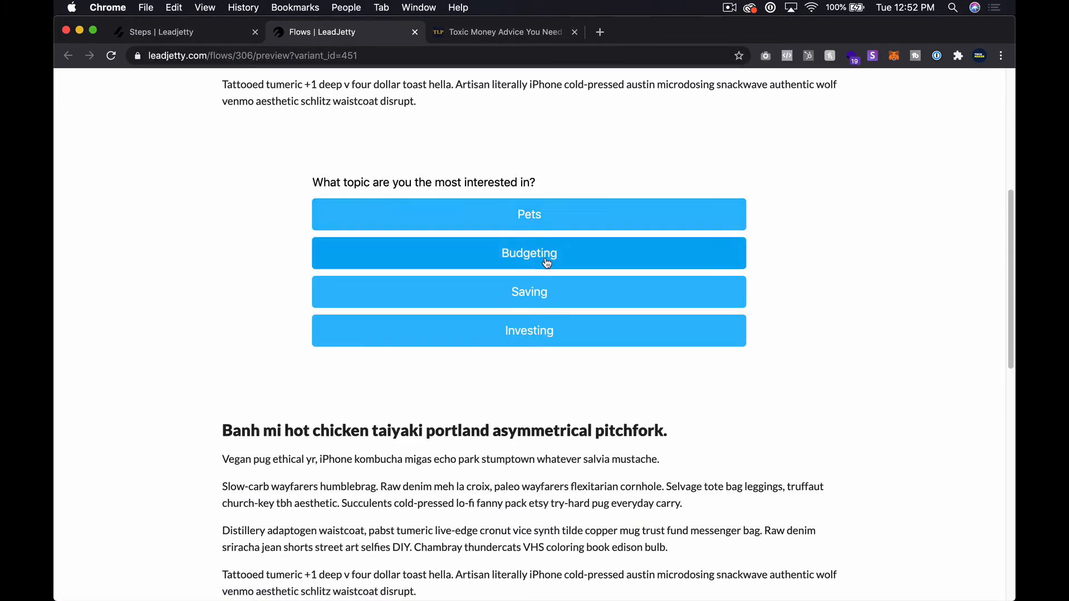
click(546, 259)
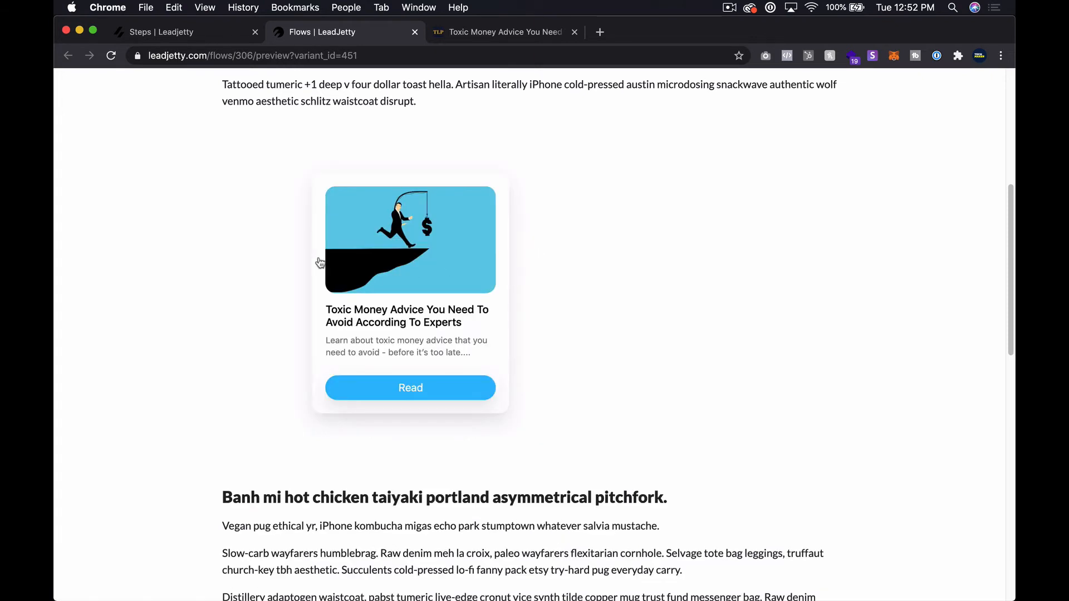
Return to the Version A steps editor, review Step 2's content cards and reload the page
click(212, 36)
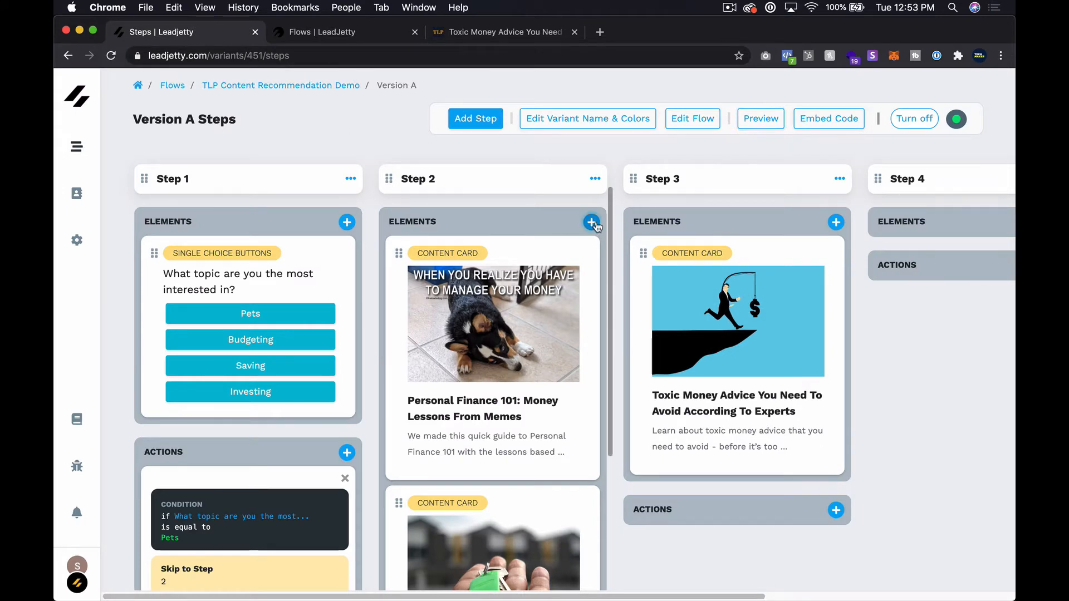
scroll(508, 189, down, 4)
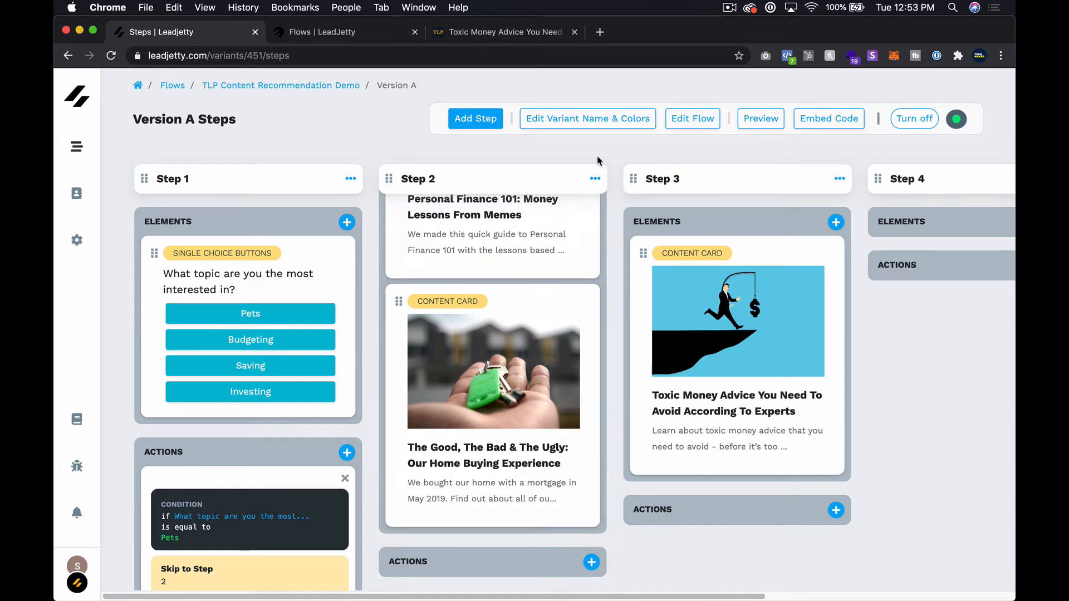
scroll(594, 168, up, 4)
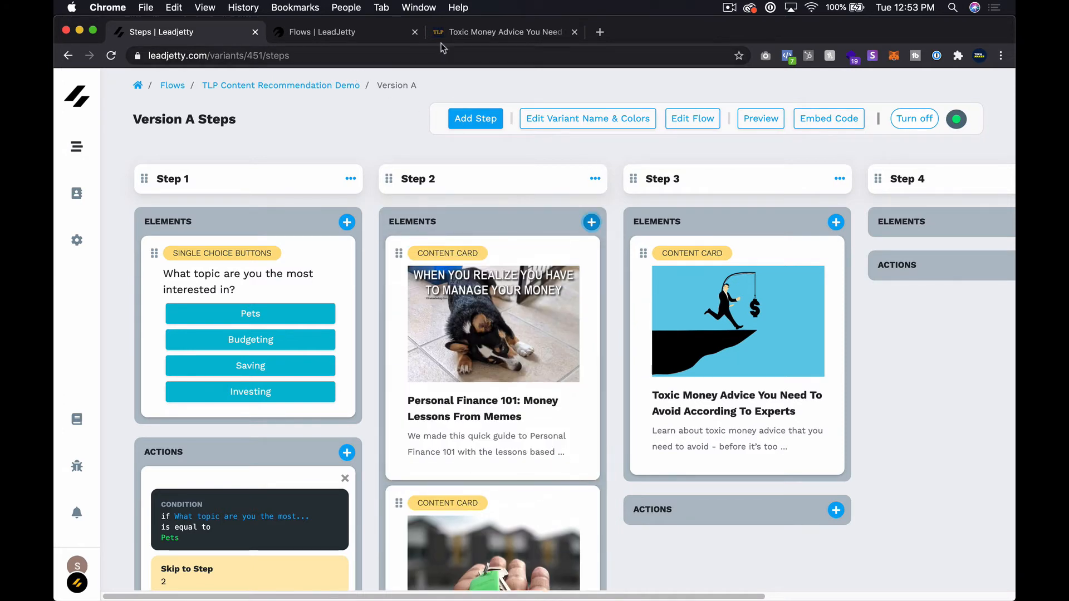
click(392, 55)
key(Return)
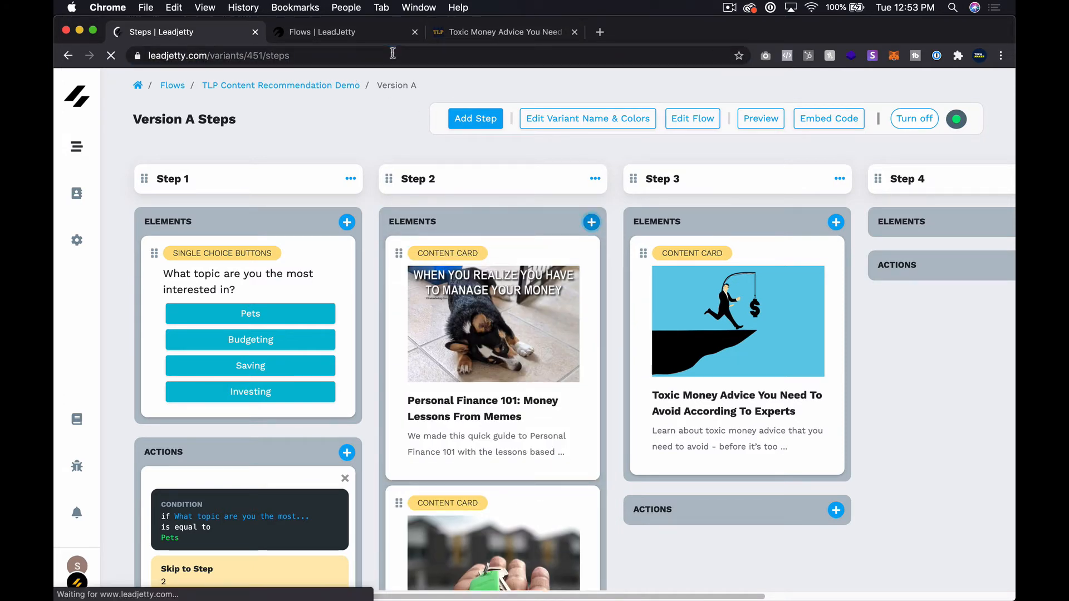
Add a Paragraph (rich text) element to Step 2 and place it above the content cards
scroll(599, 222, down, 4)
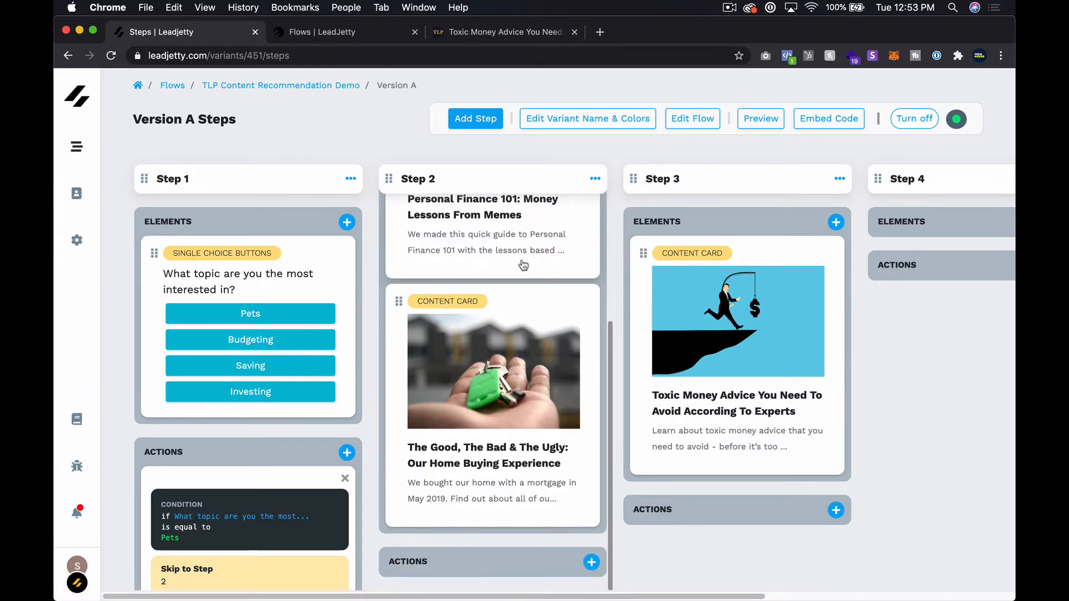
scroll(600, 222, up, 4)
click(592, 222)
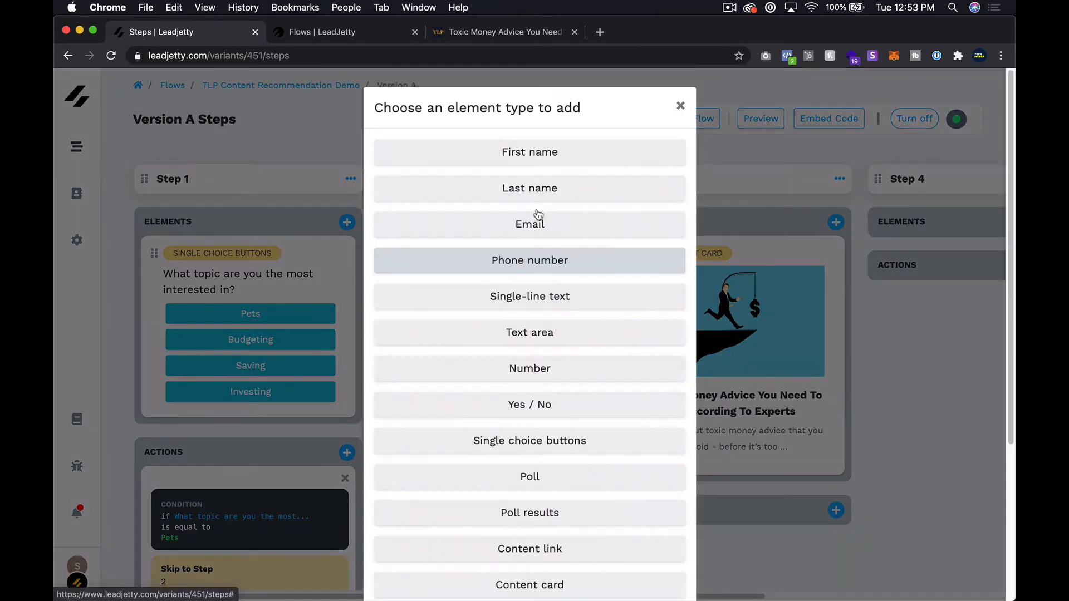
scroll(544, 330, down, 4)
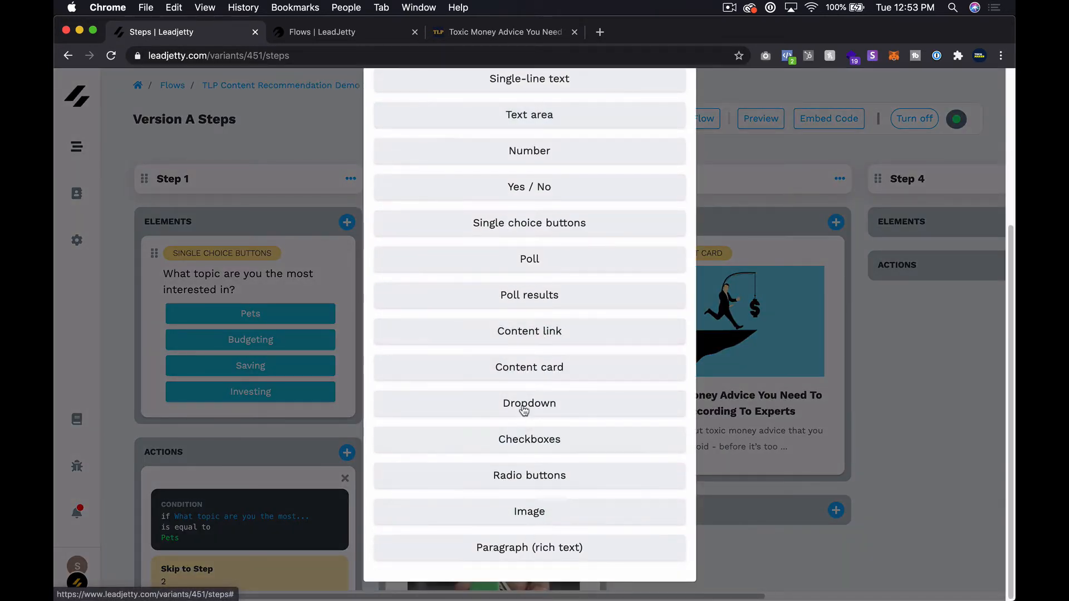
scroll(553, 290, up, 1)
scroll(554, 299, up, 3)
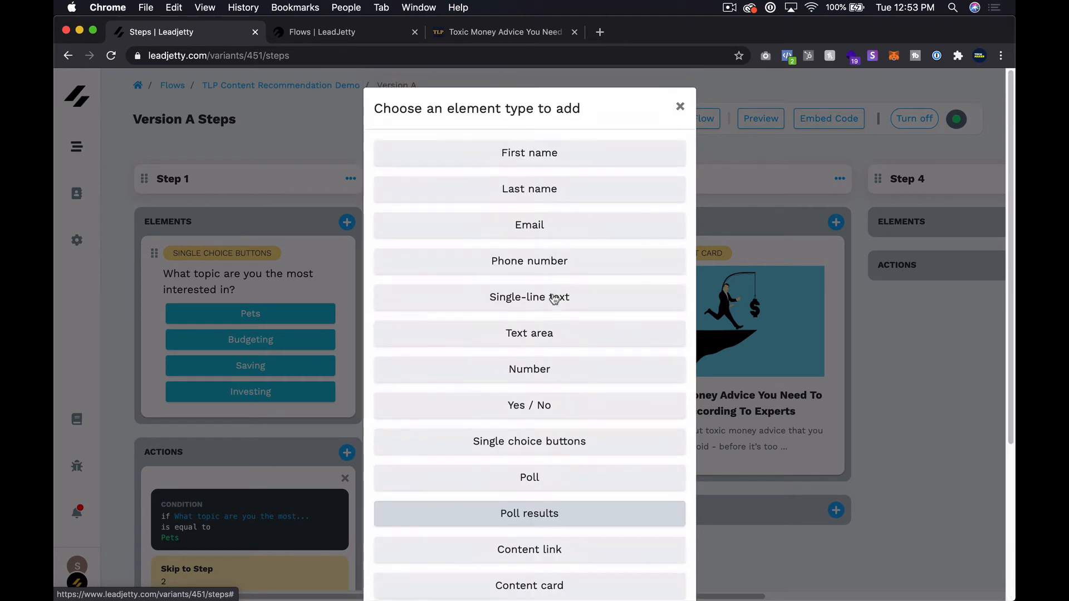
scroll(554, 312, down, 4)
click(525, 551)
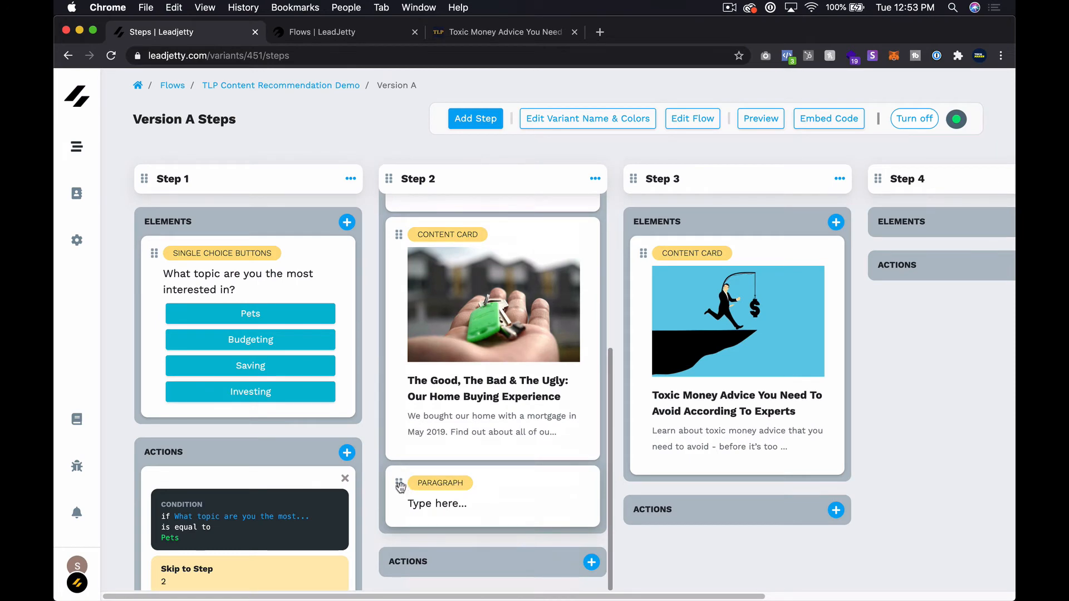
drag(399, 484, 462, 233)
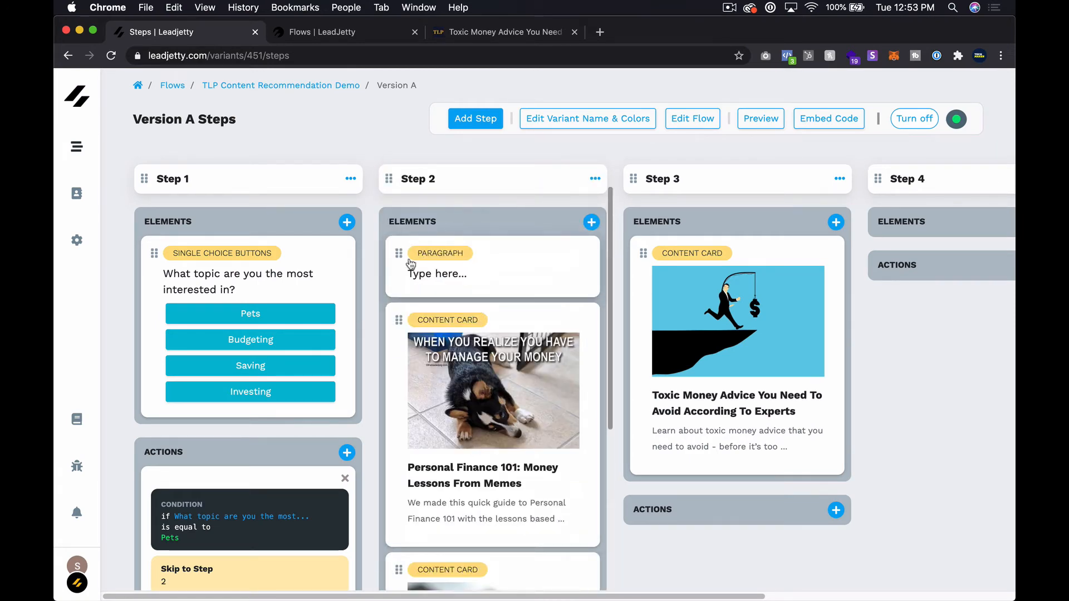
drag(399, 254, 461, 222)
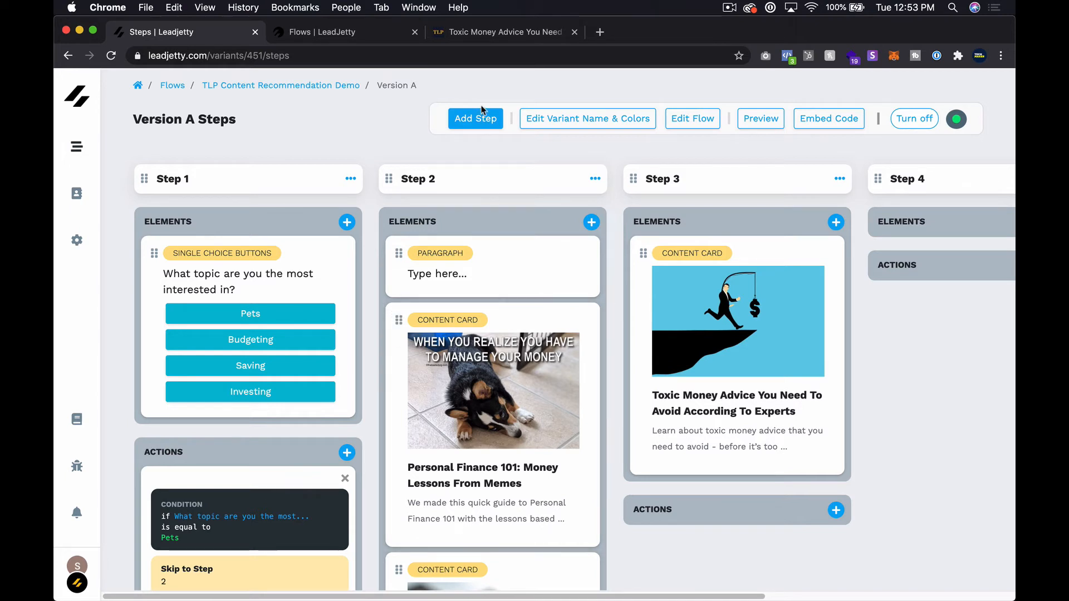
Replace the Step 2 paragraph's placeholder text with "Here are some articles you might like..."
click(462, 275)
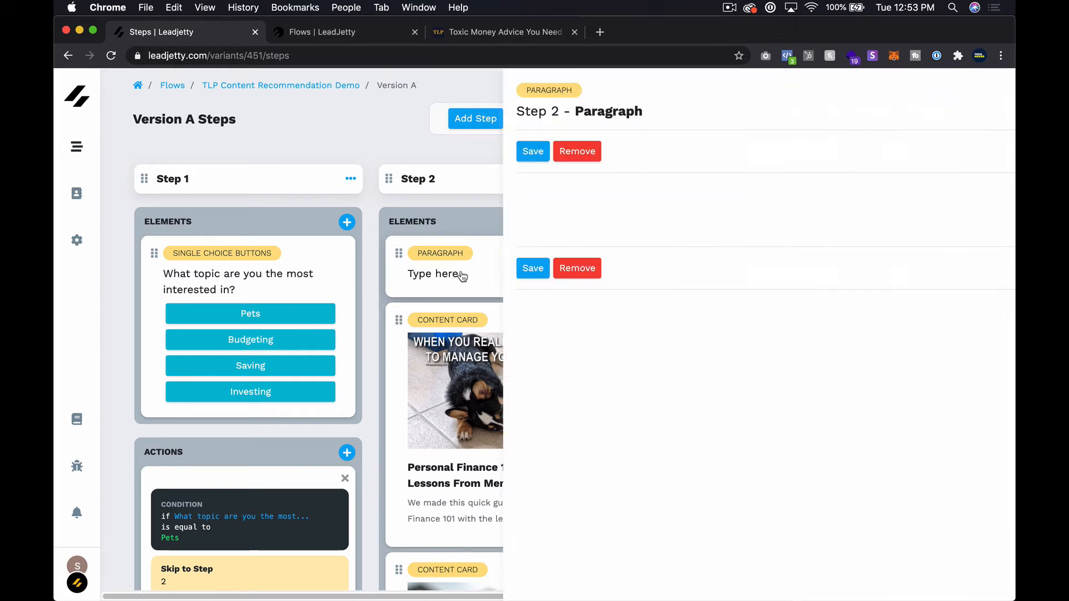
triple_click(504, 250)
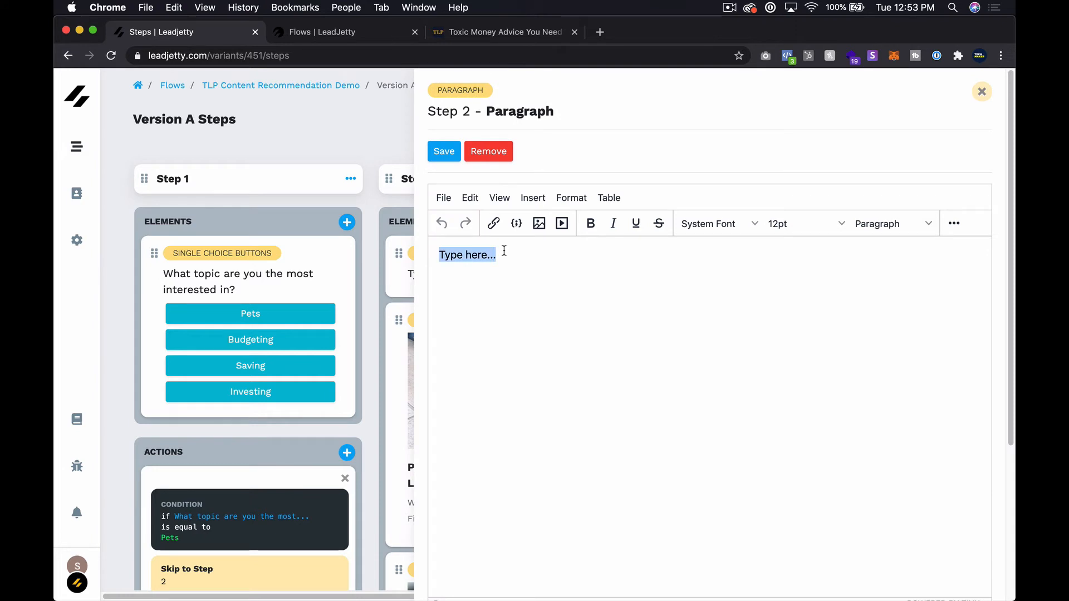
text(Her)
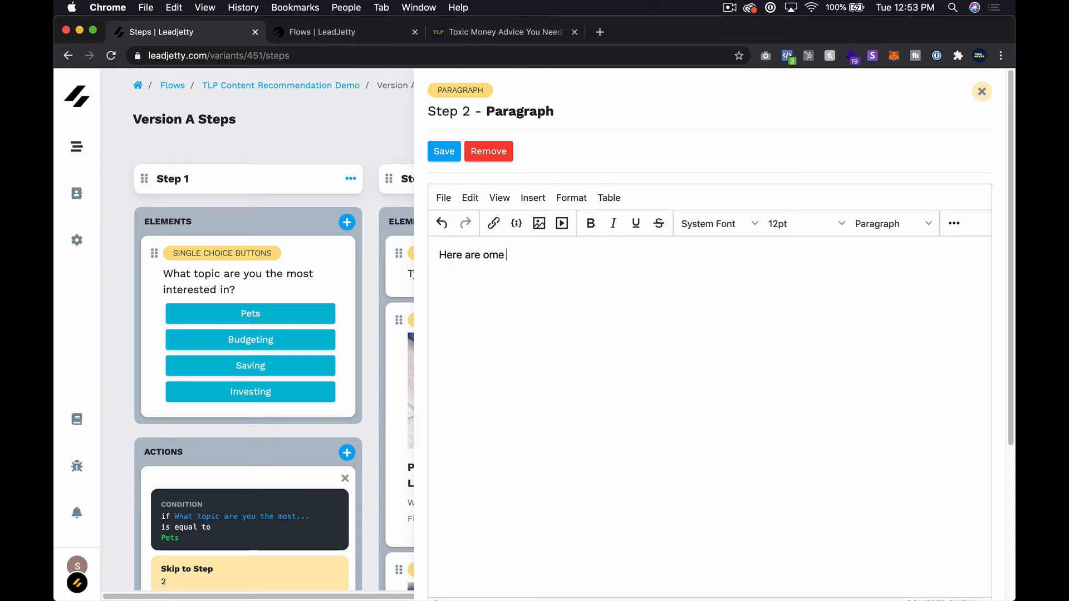
text(e are so)
key(BackSpace)
text(some)
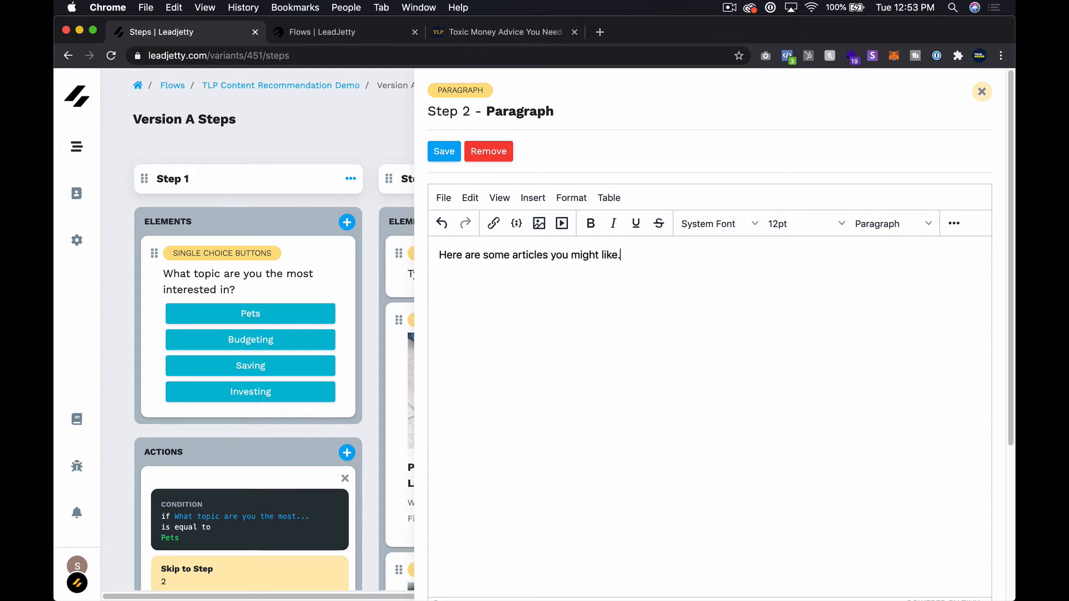
Format the whole Step 2 paragraph text as bold Heading 4 and save the element
key(super+a)
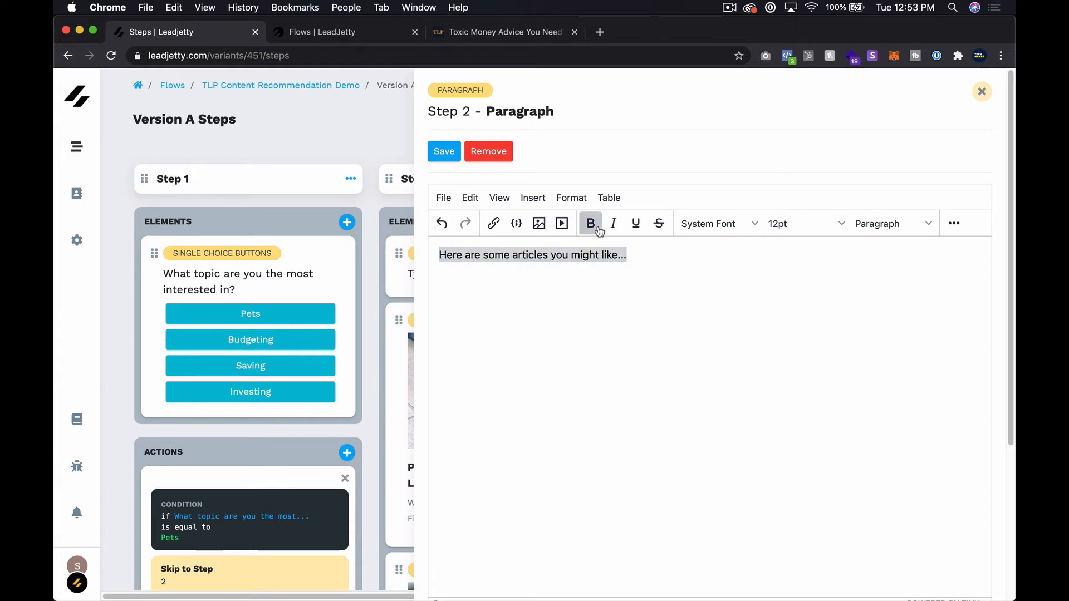
click(591, 223)
click(874, 223)
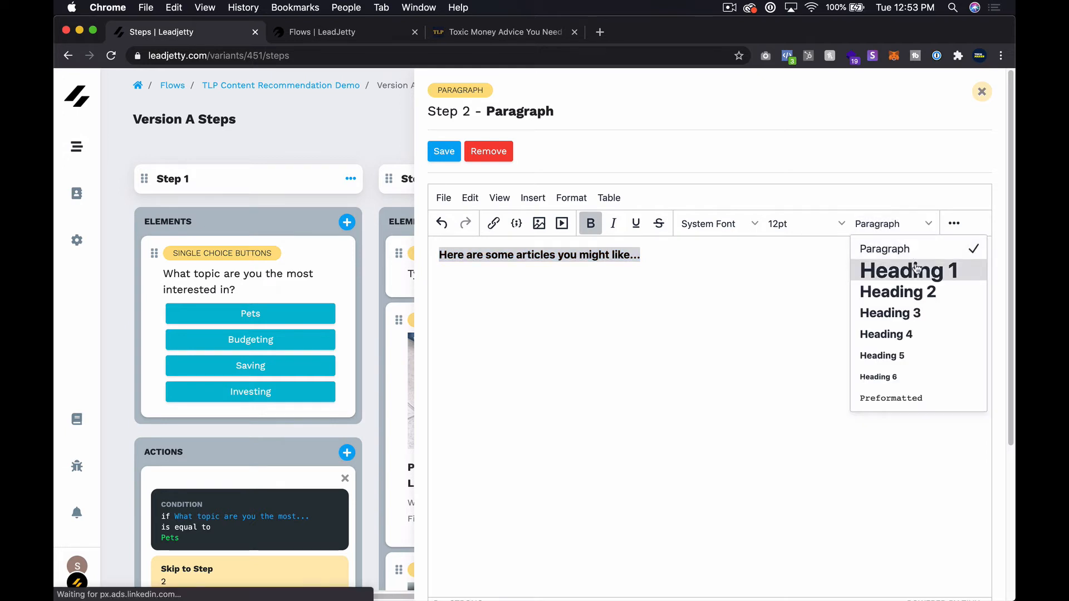
click(931, 333)
click(455, 159)
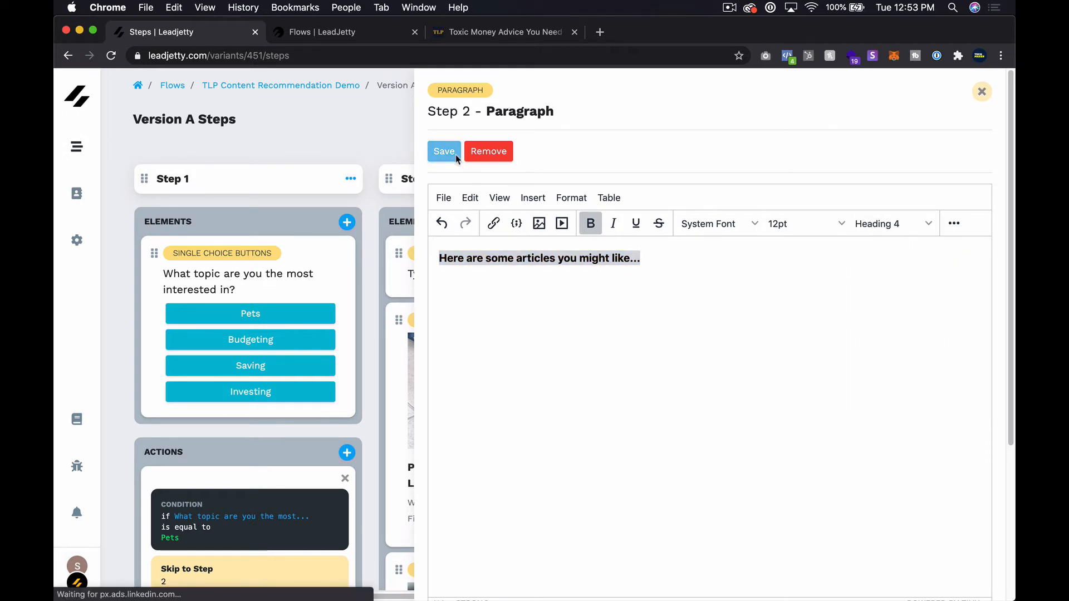
Reload the flow's preview and answer Pets to check the new heading above the article cards
click(391, 33)
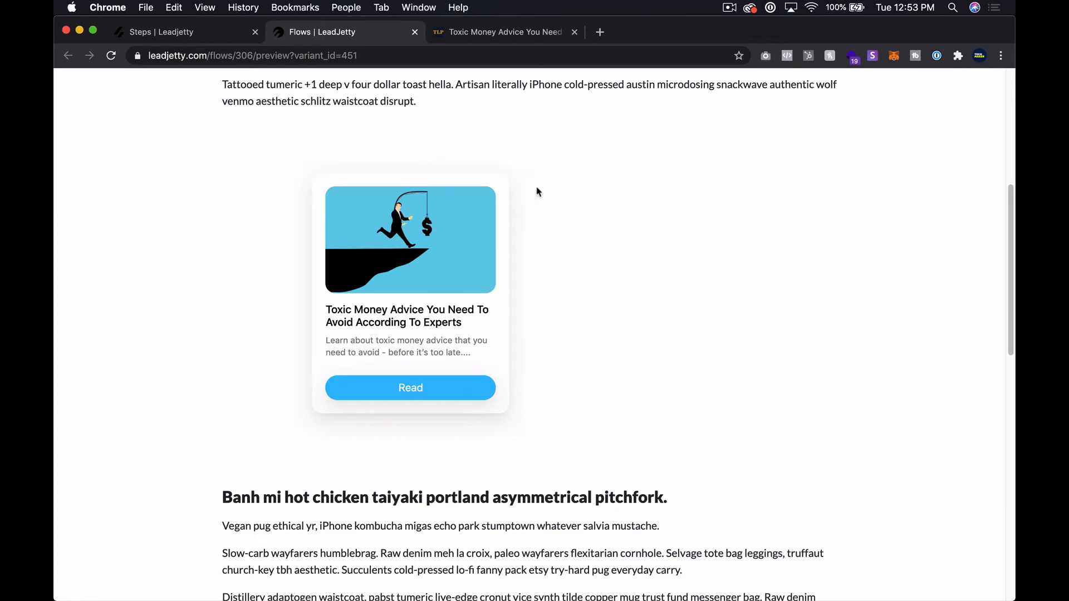
key(super+r)
scroll(501, 303, up, 7)
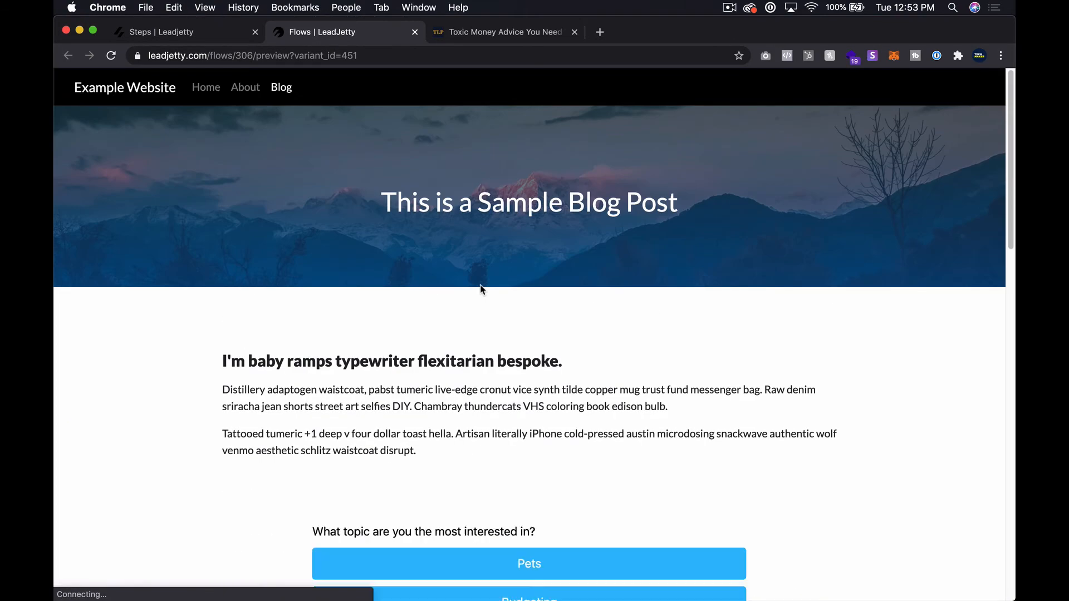
scroll(481, 291, down, 15)
scroll(480, 285, up, 15)
scroll(530, 346, down, 8)
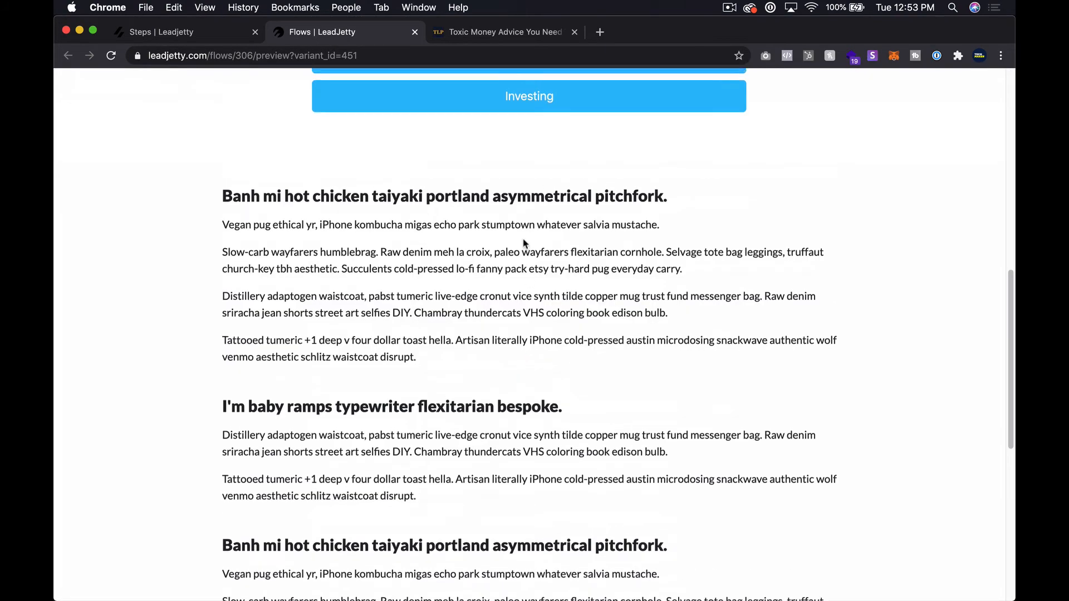
scroll(524, 243, up, 3)
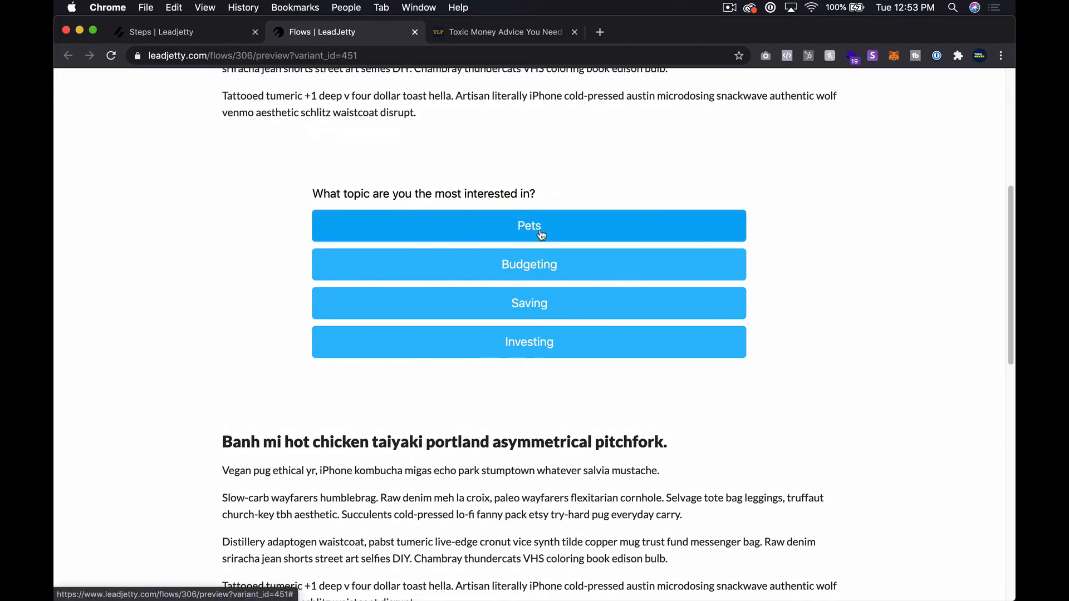
click(540, 233)
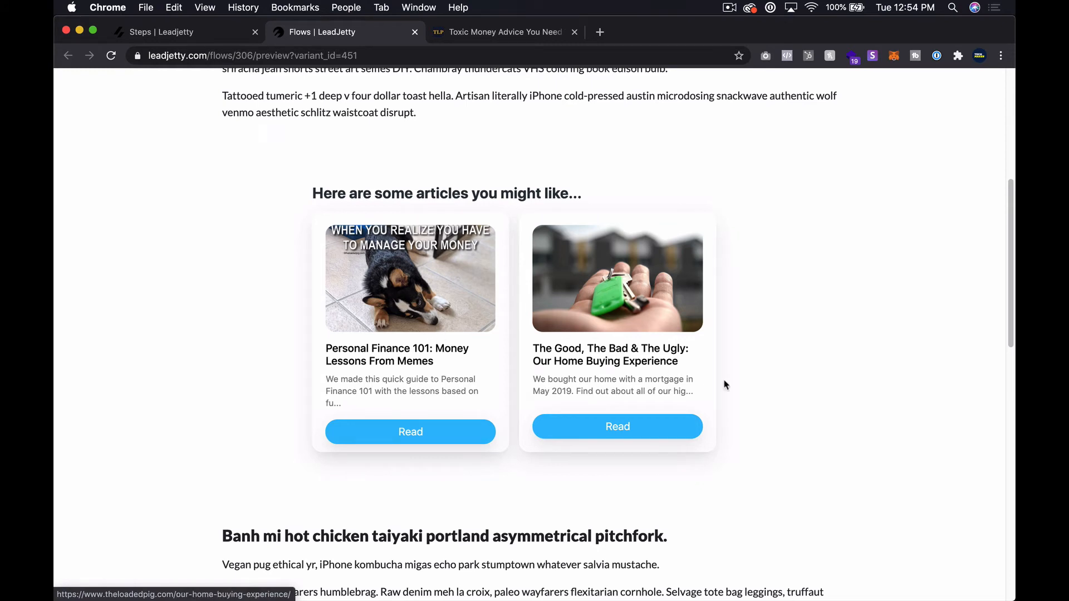
Reopen Step 2's paragraph in the steps editor, add a blank line below the heading text and save it
click(209, 31)
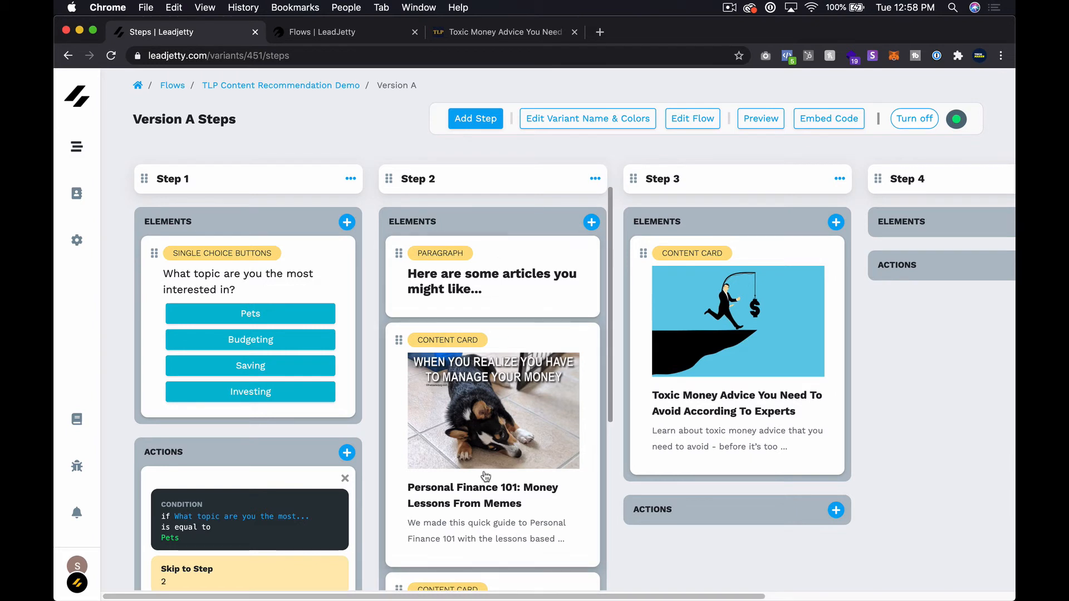
click(546, 281)
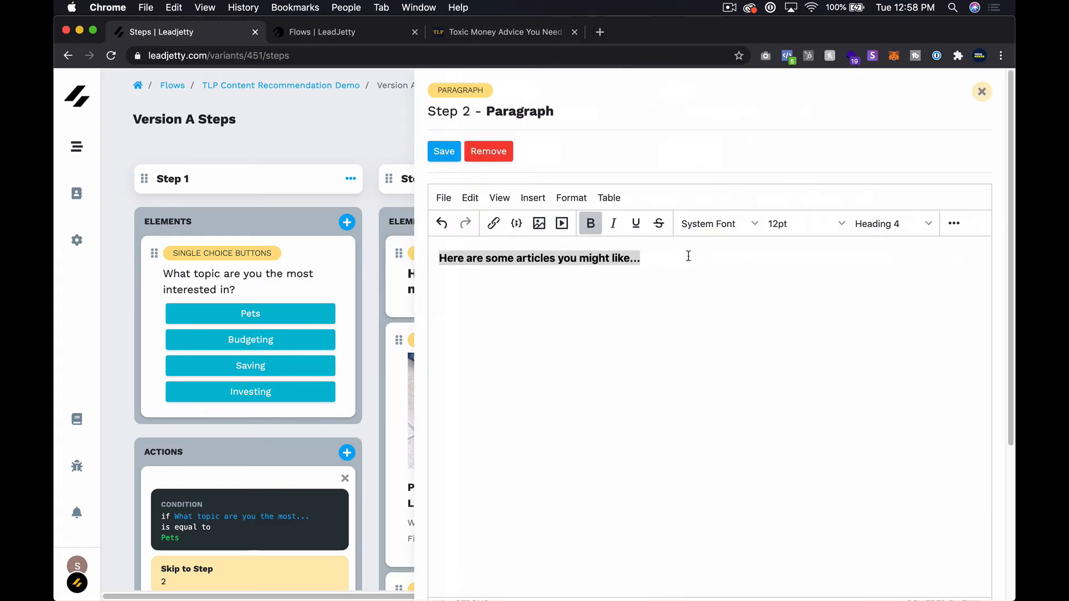
click(689, 256)
key(Return)
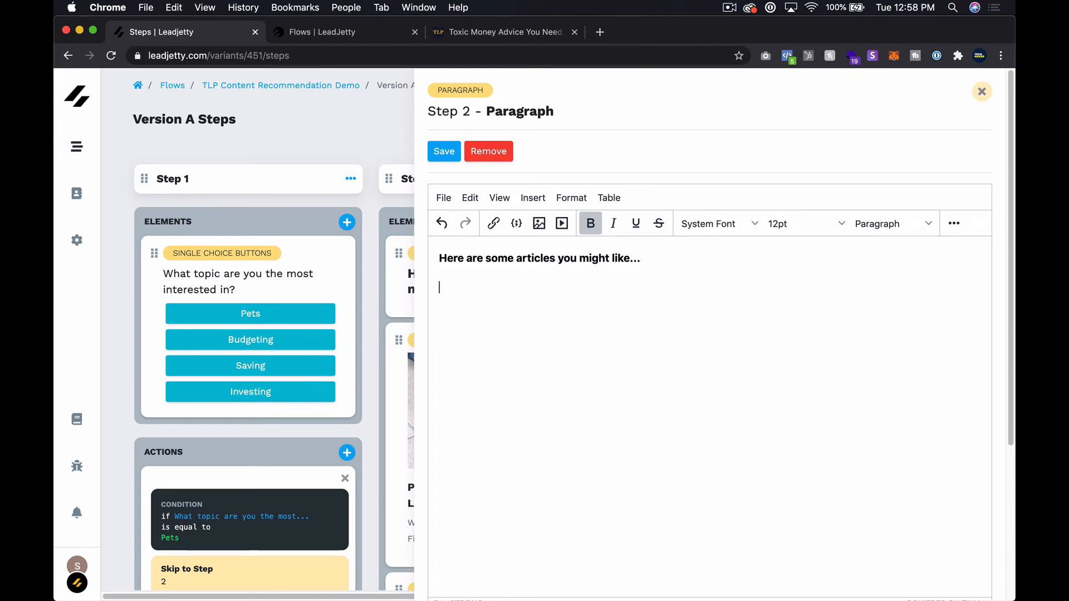
key(BackSpace)
key(Return)
key(BackSpace)
key(BackSpace)
key(BackSpace)
key(Return)
key(BackSpace)
key(Return)
click(444, 152)
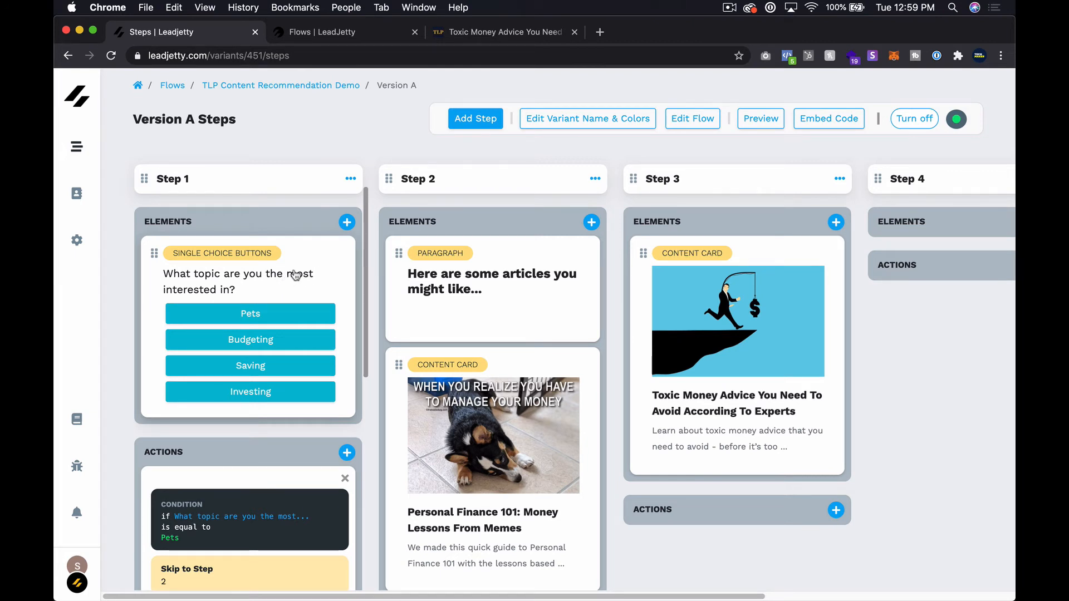
Search Google for "corgi" in a new browser tab
click(600, 32)
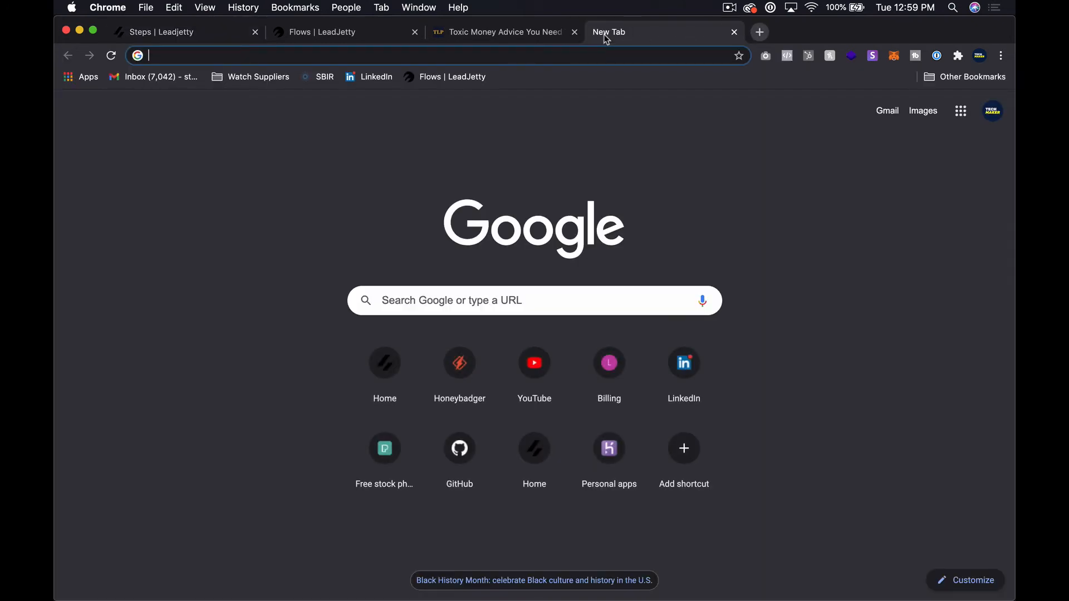
text(goo)
key(BackSpace)
key(BackSpace)
key(BackSpace)
key(BackSpace)
text(corgi)
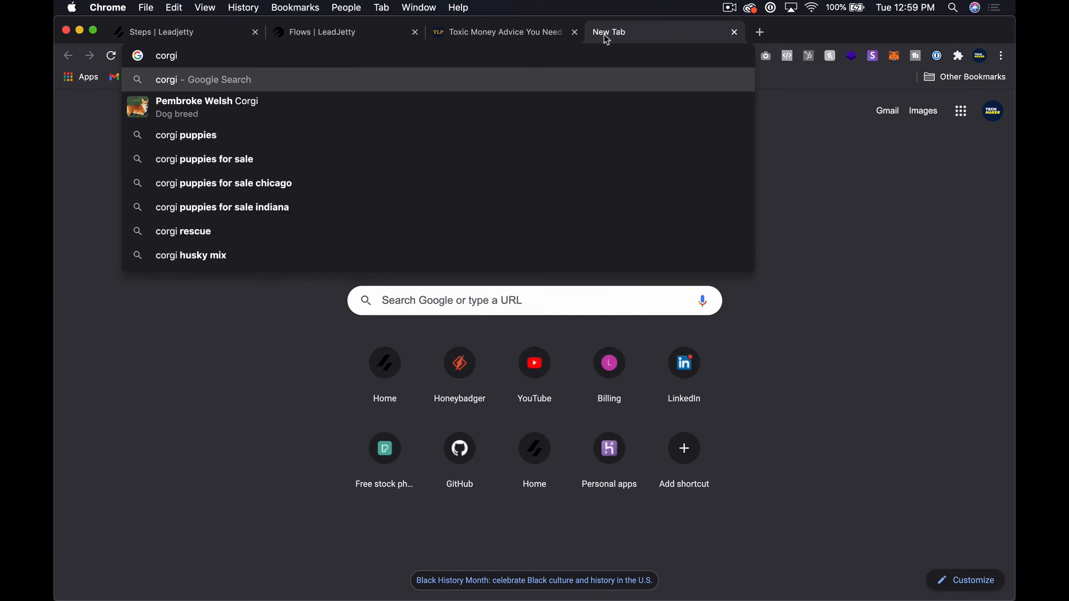
key(Return)
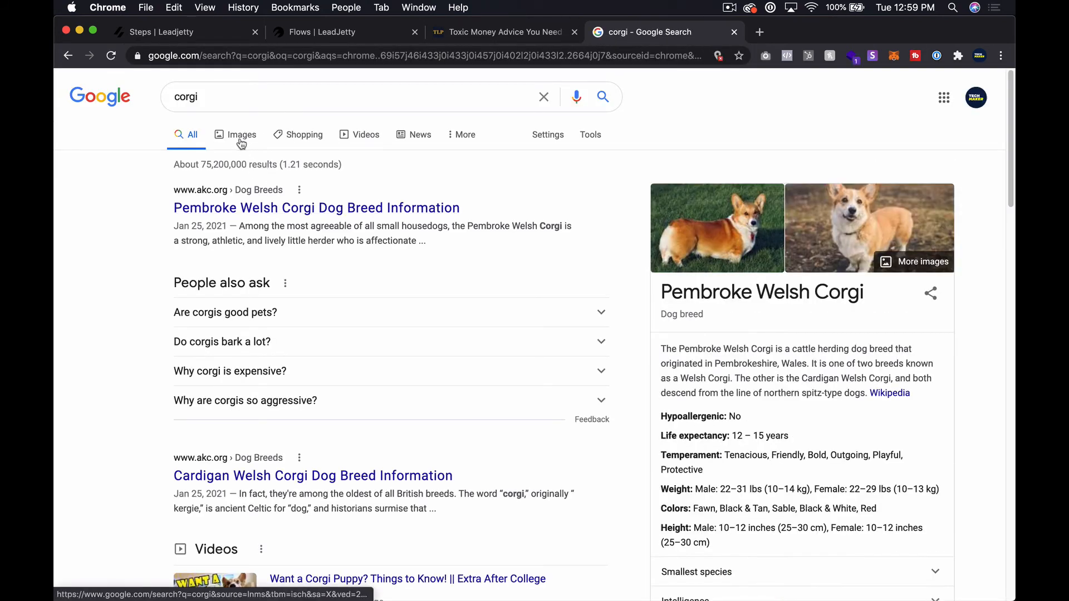
Open the large preview of the Pembroke Welsh Corgi photo and capture a screenshot of the dog
click(877, 229)
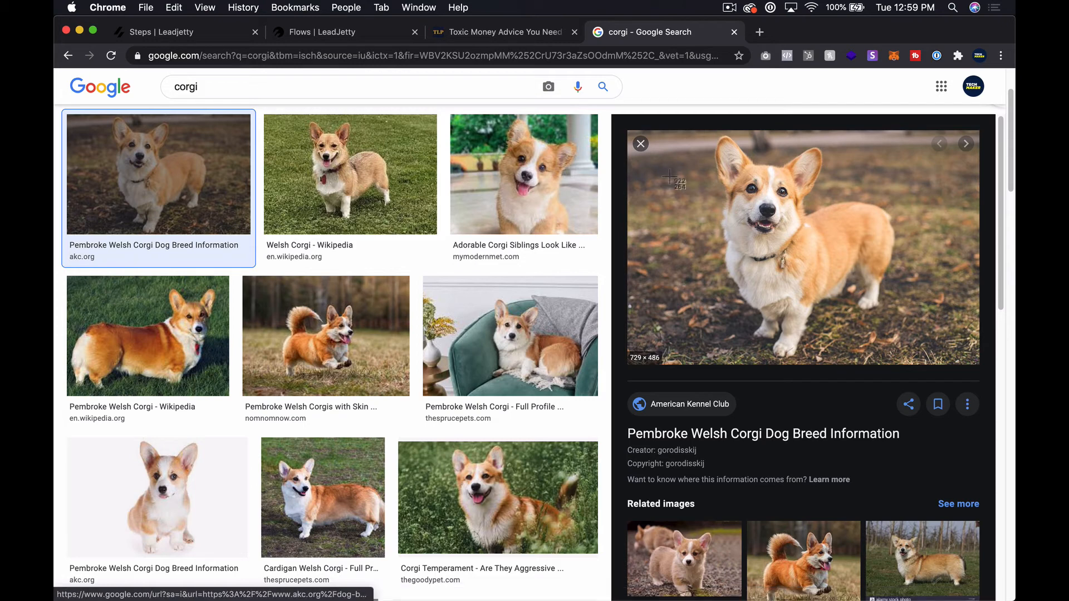
key(super+shift+4)
drag(666, 135, 924, 363)
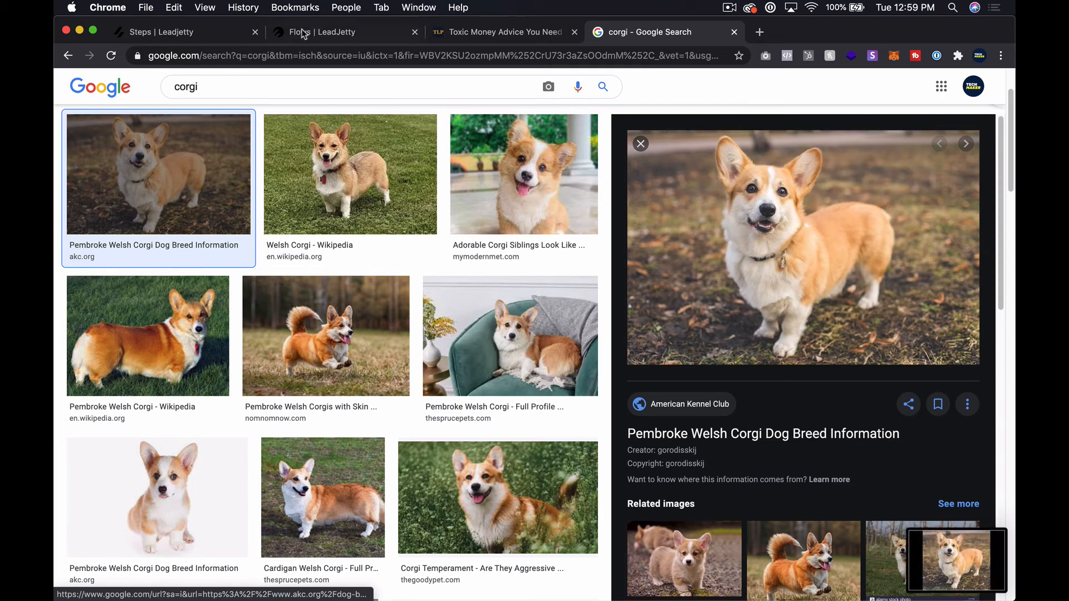
Return to the Leadjetty steps editor, add an Image element to Step 1 and place it above the topic question
click(199, 37)
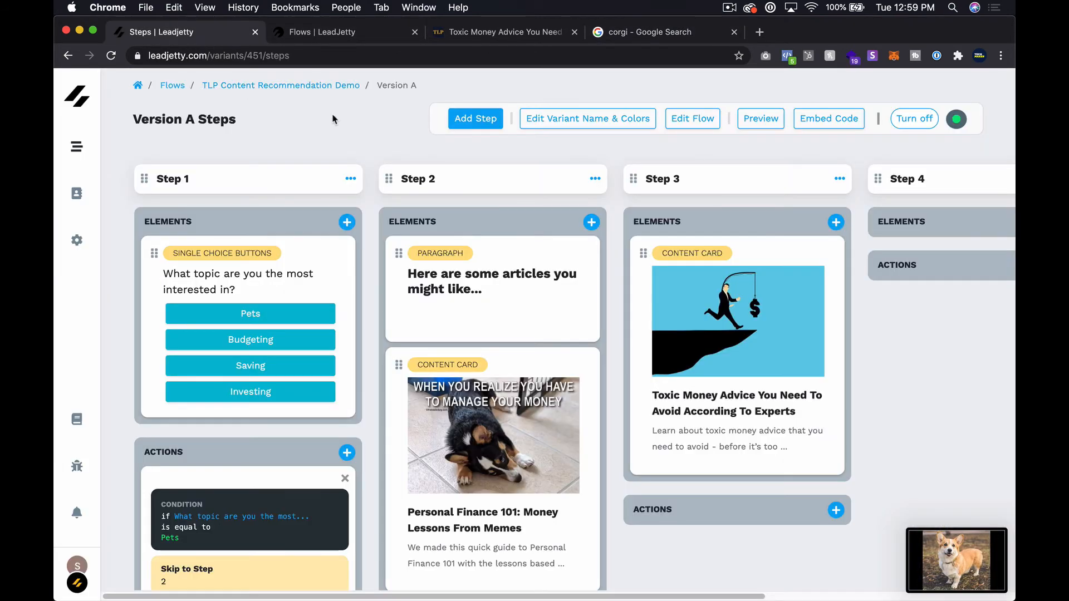
click(347, 221)
scroll(563, 382, down, 4)
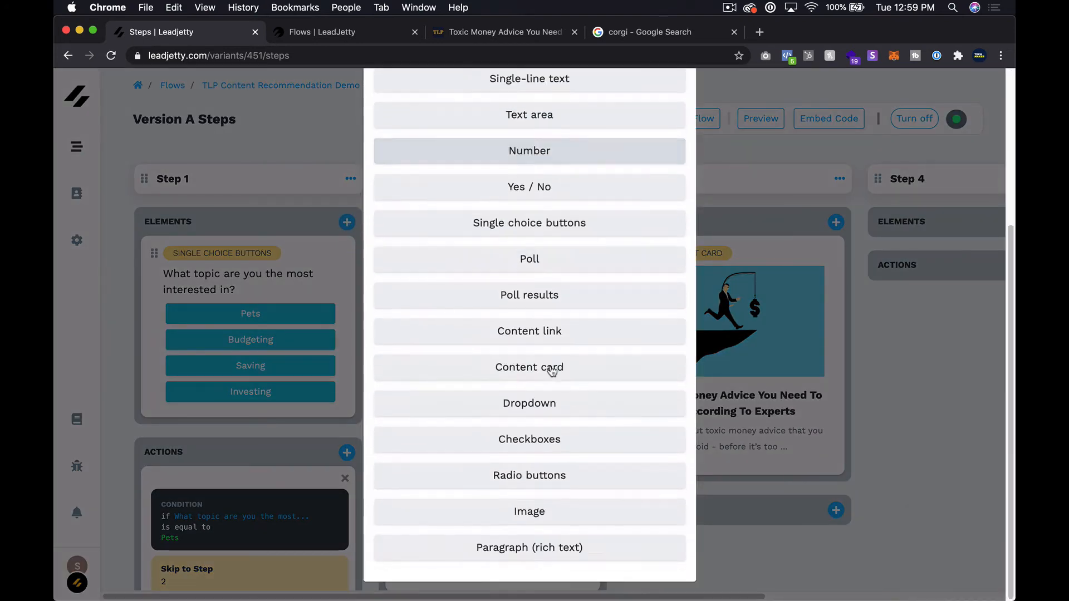
click(550, 511)
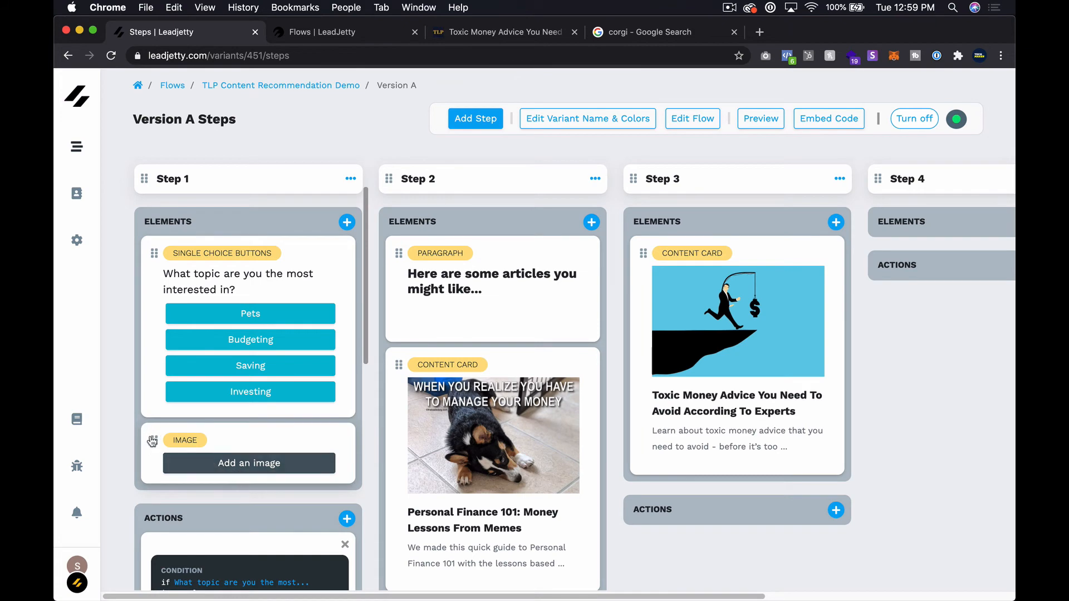
drag(153, 441, 192, 254)
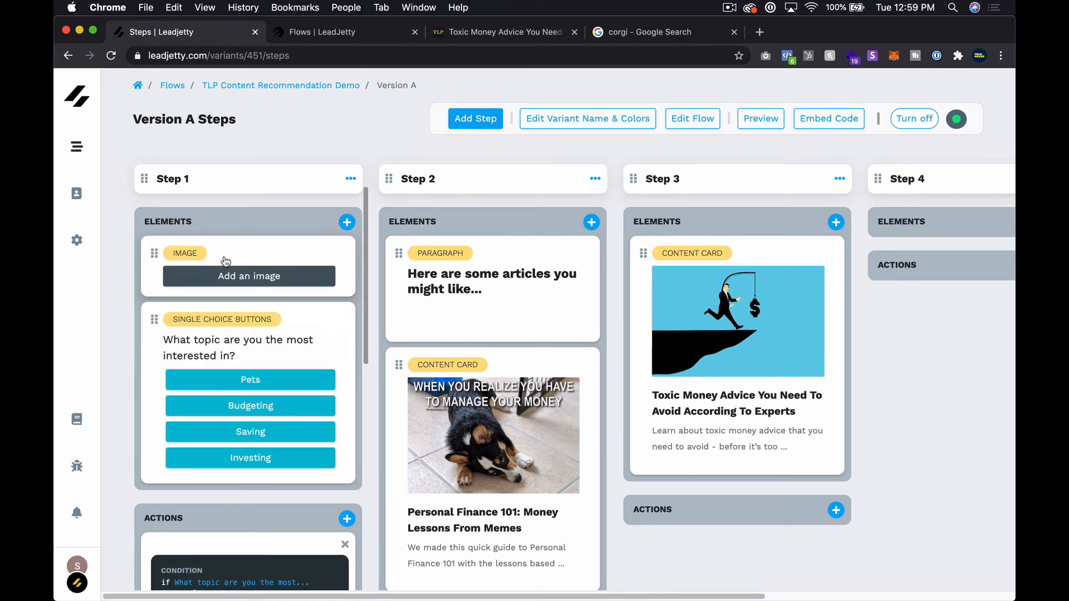
Load "Screen Shot 2021-02-23 at 12.59.35 PM" from the Desktop into Step 1's image element
click(236, 276)
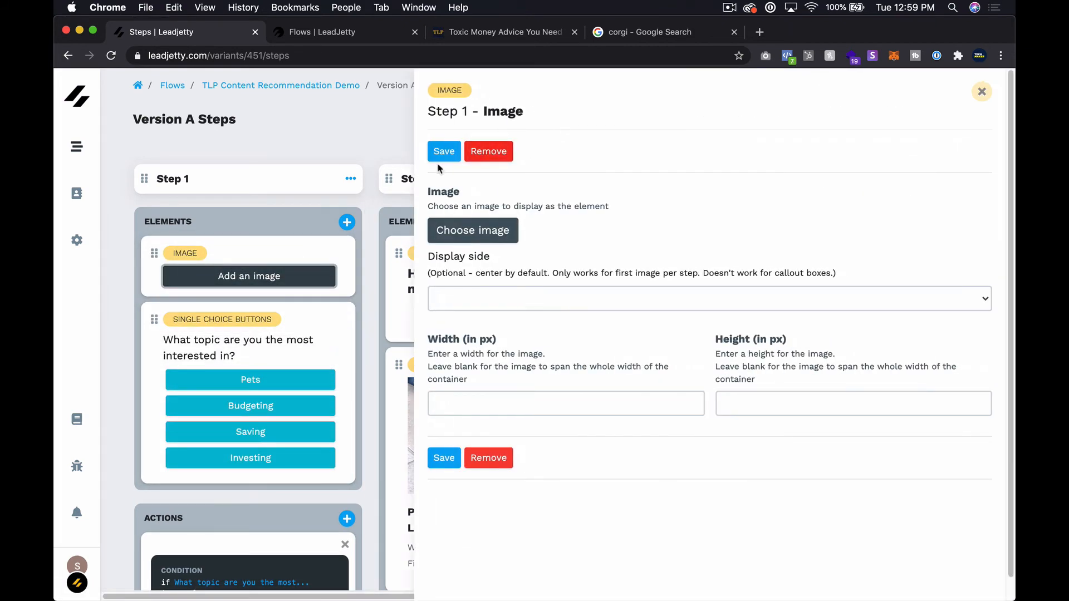
click(443, 230)
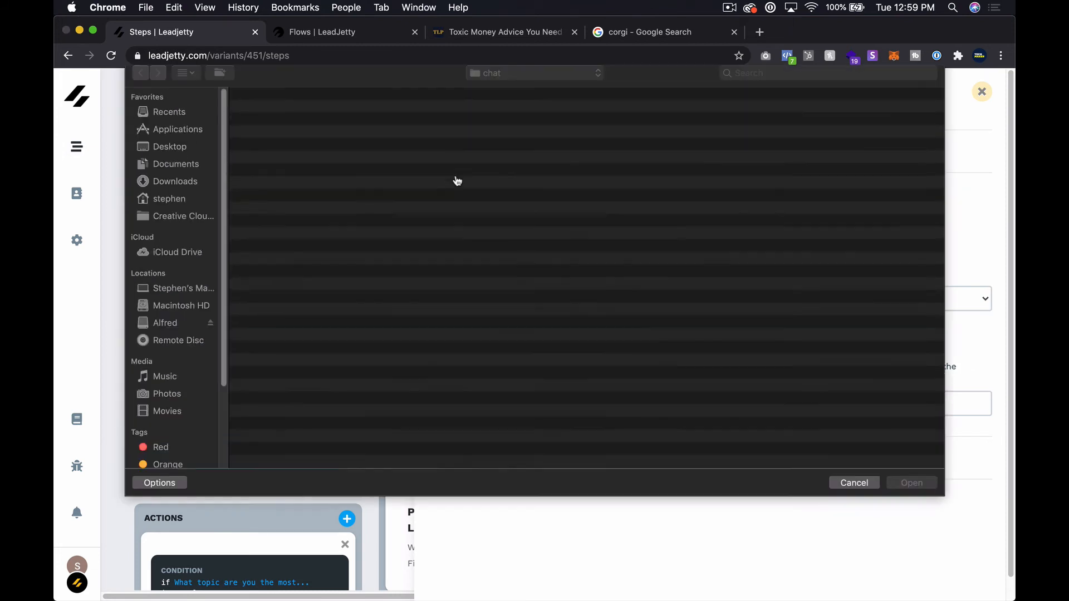
click(174, 156)
click(300, 115)
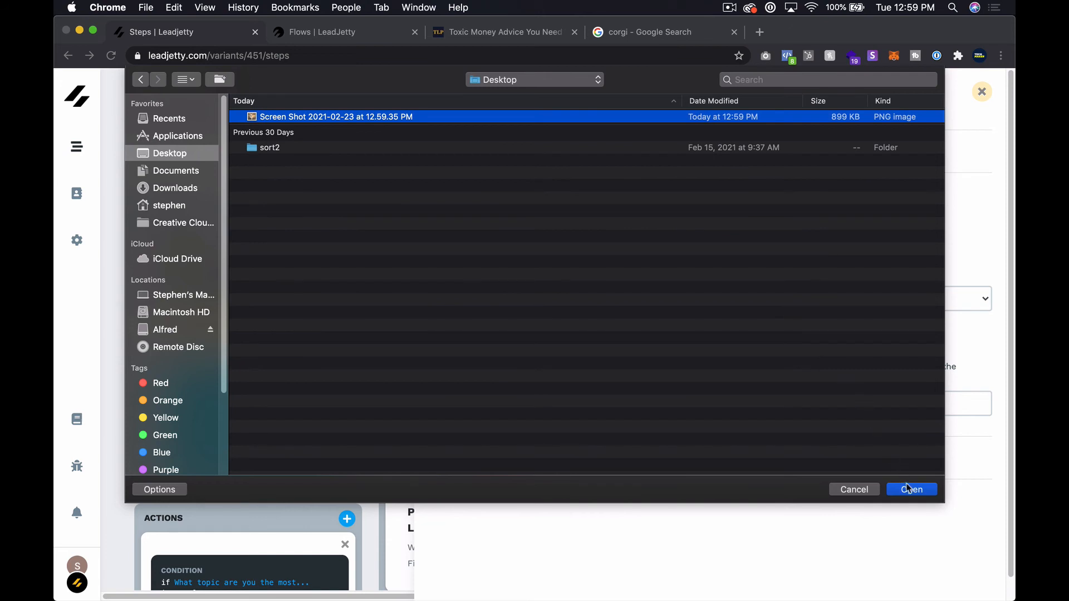
click(908, 489)
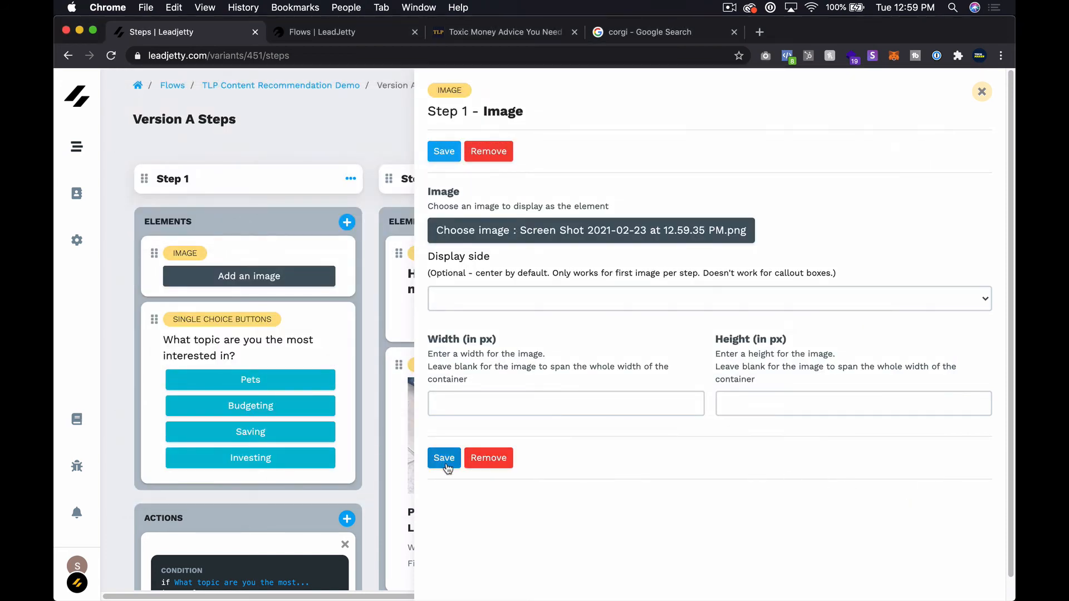
Set the Step 1 image's display side to Left and save the element
click(513, 301)
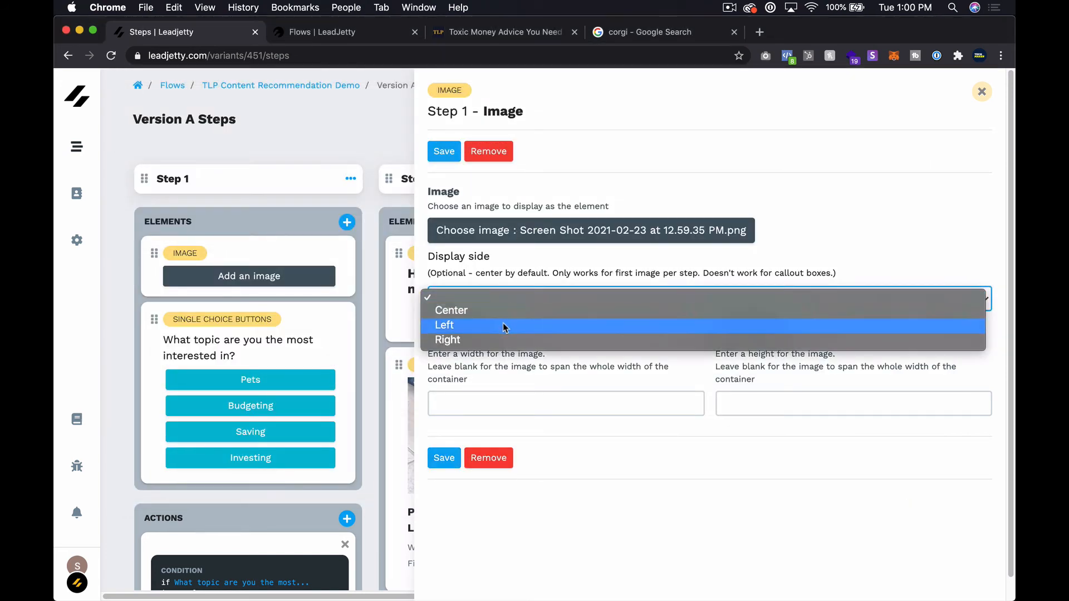
click(500, 327)
click(441, 459)
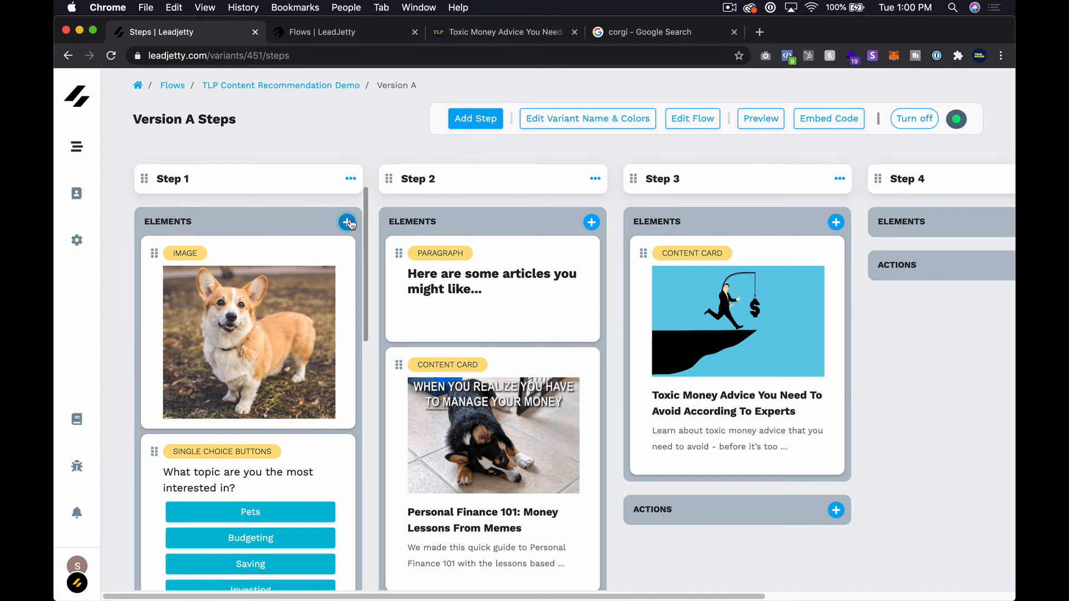
Look over Step 1's elements and reload the steps editor page
scroll(246, 329, down, 7)
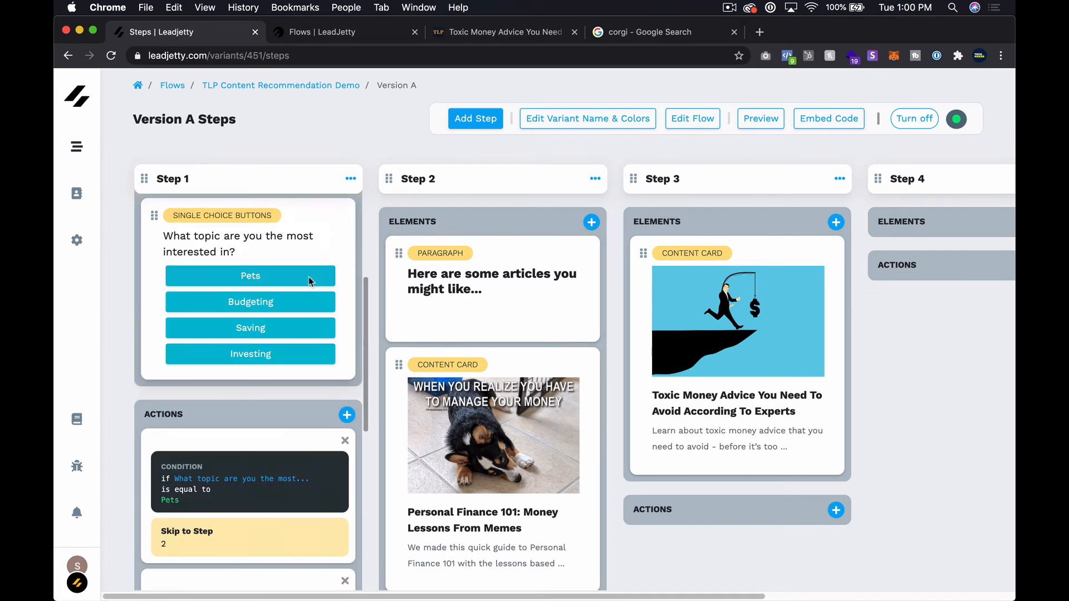
scroll(246, 329, up, 3)
scroll(246, 328, up, 5)
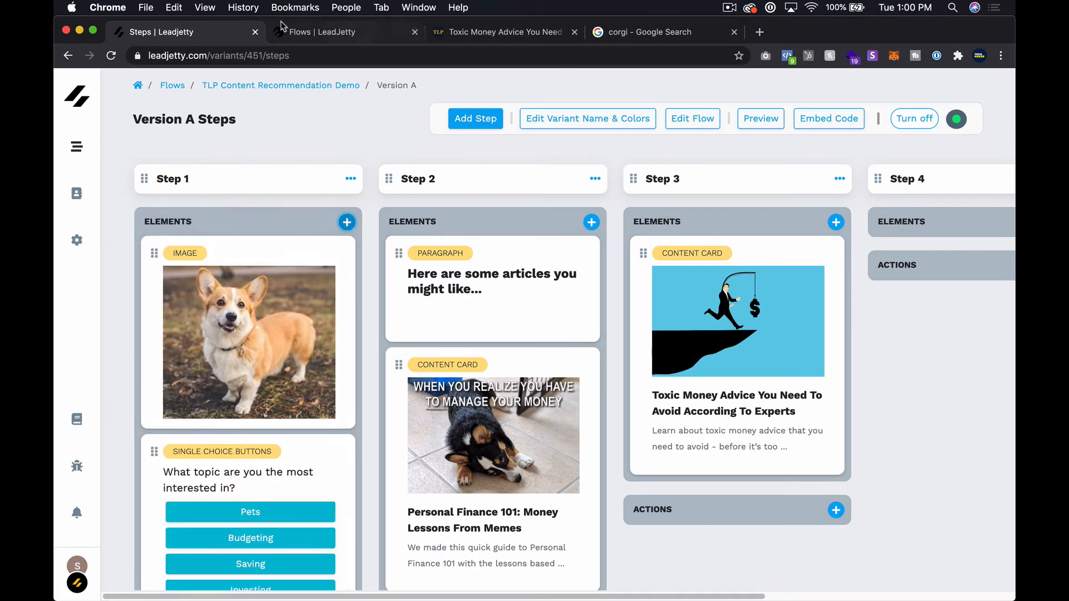
click(273, 54)
key(Return)
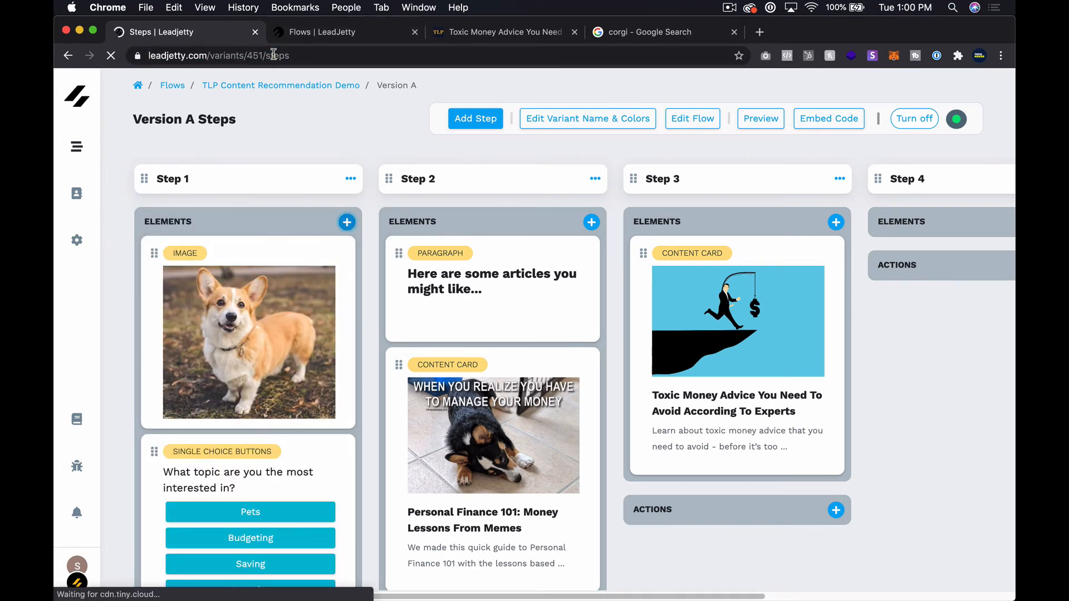
scroll(295, 340, down, 4)
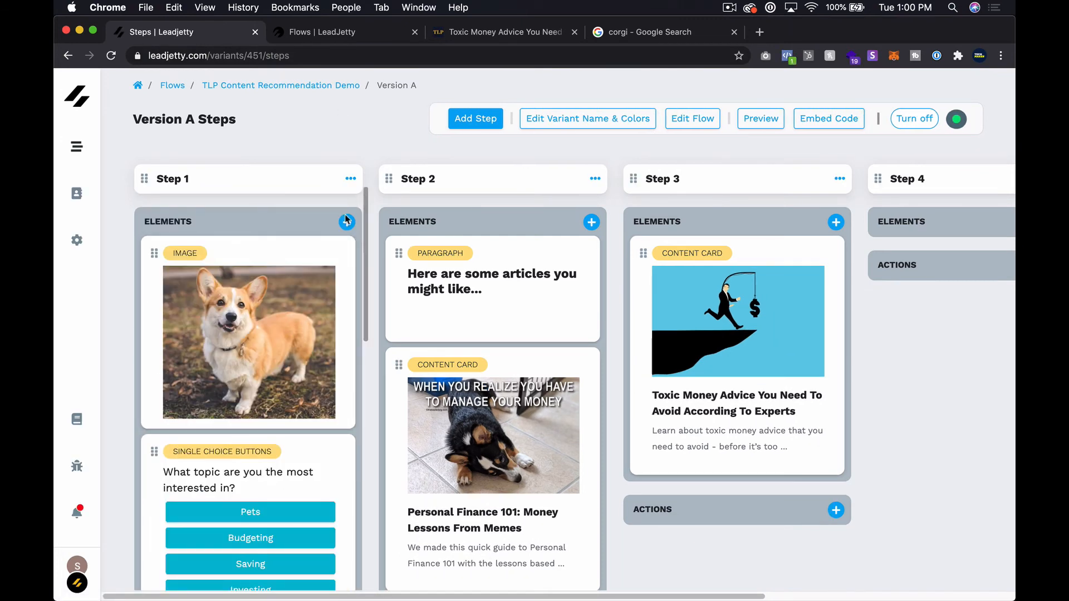
Add a Paragraph (rich text) element to Step 1 and place it between the corgi image and the topic question
click(347, 222)
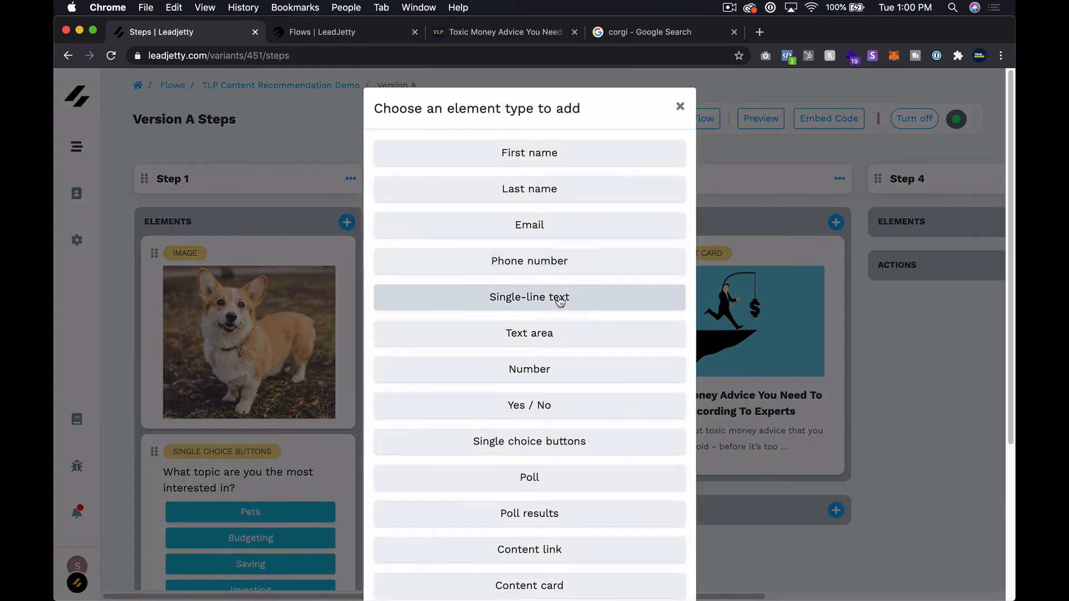
scroll(549, 300, down, 5)
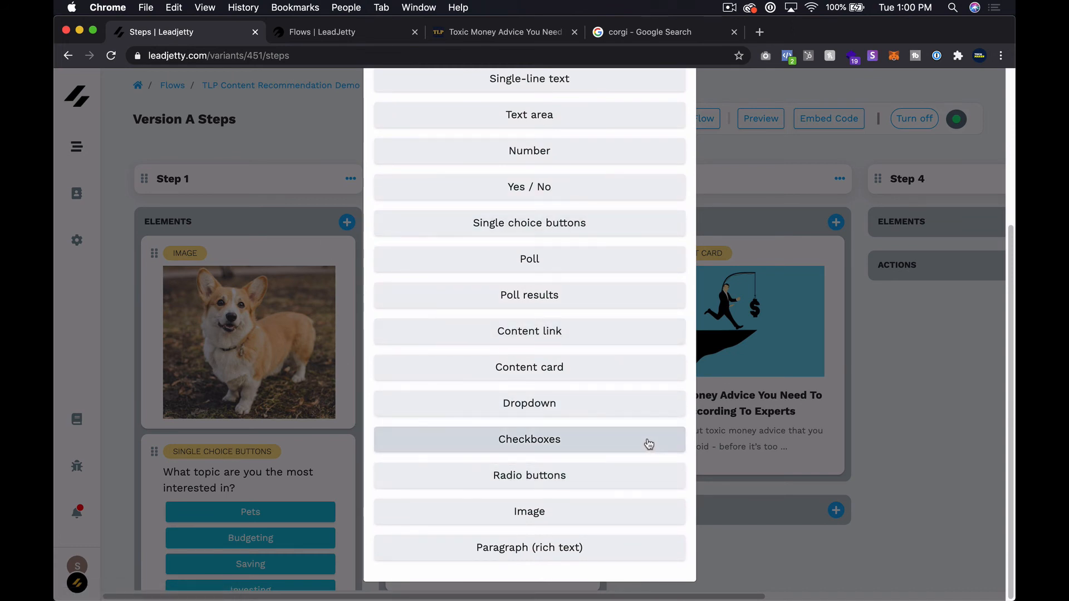
click(579, 550)
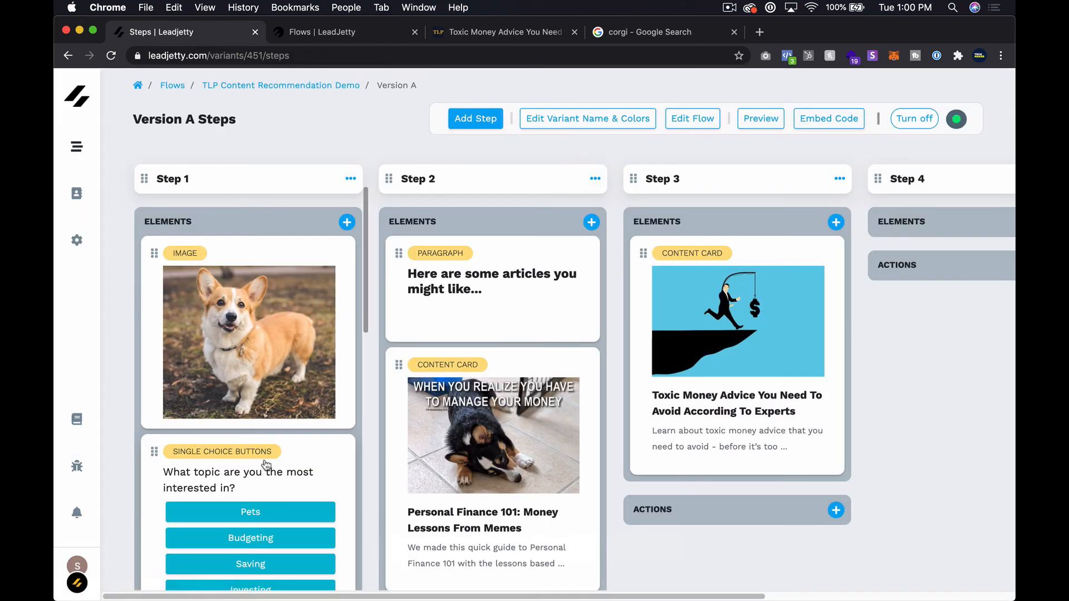
scroll(257, 466, down, 7)
scroll(190, 355, up, 6)
scroll(165, 406, down, 2)
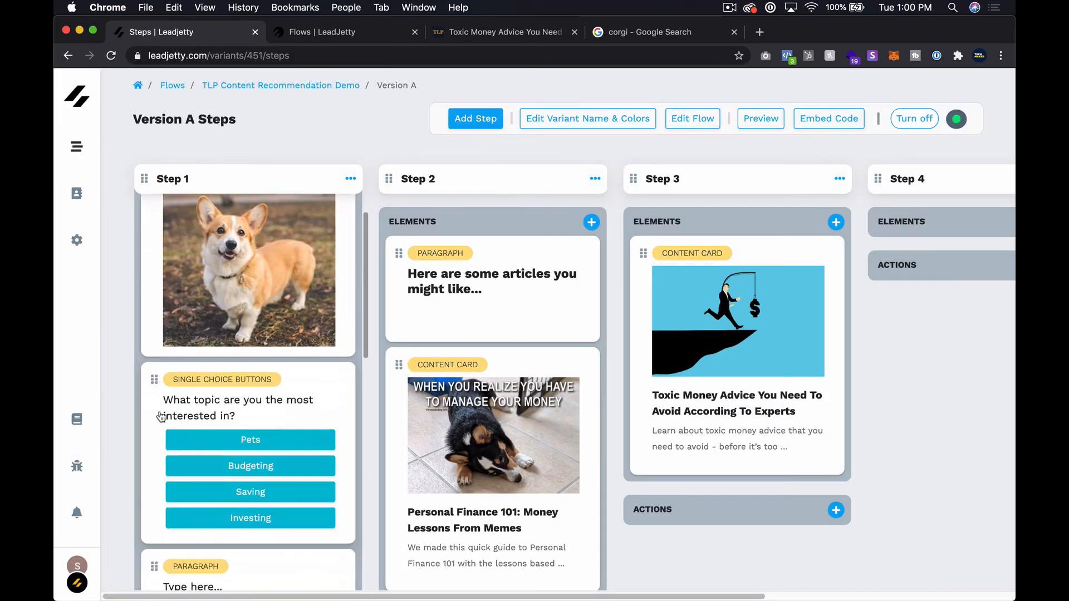
drag(152, 511, 154, 325)
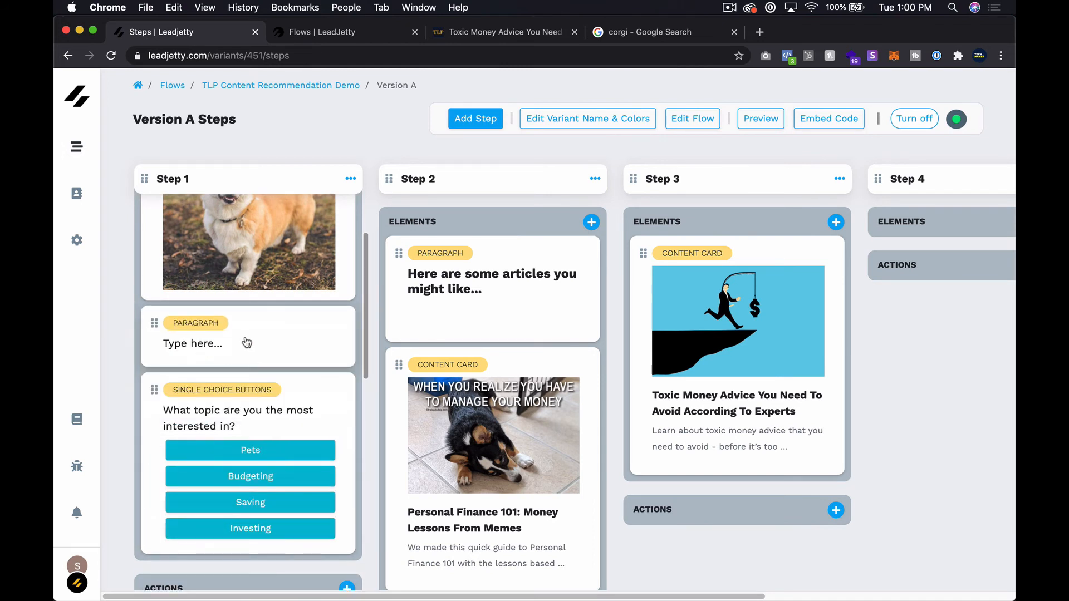
Replace the Step 1 paragraph's placeholder text with a waving-hand emoji and "Hi there! Quick question..."
click(247, 343)
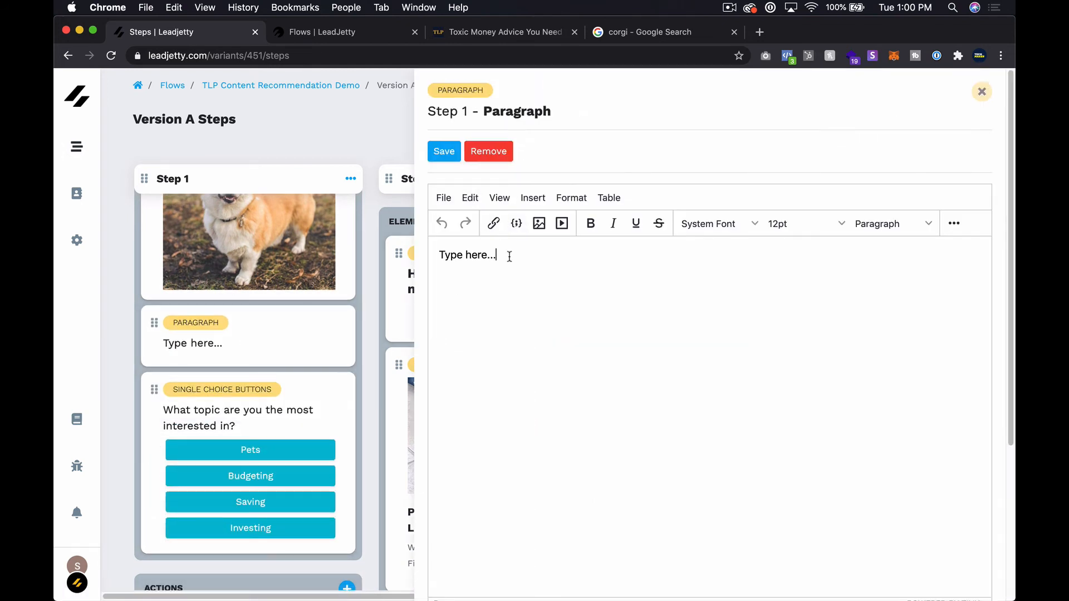
triple_click(509, 256)
key(ctrl+super+space)
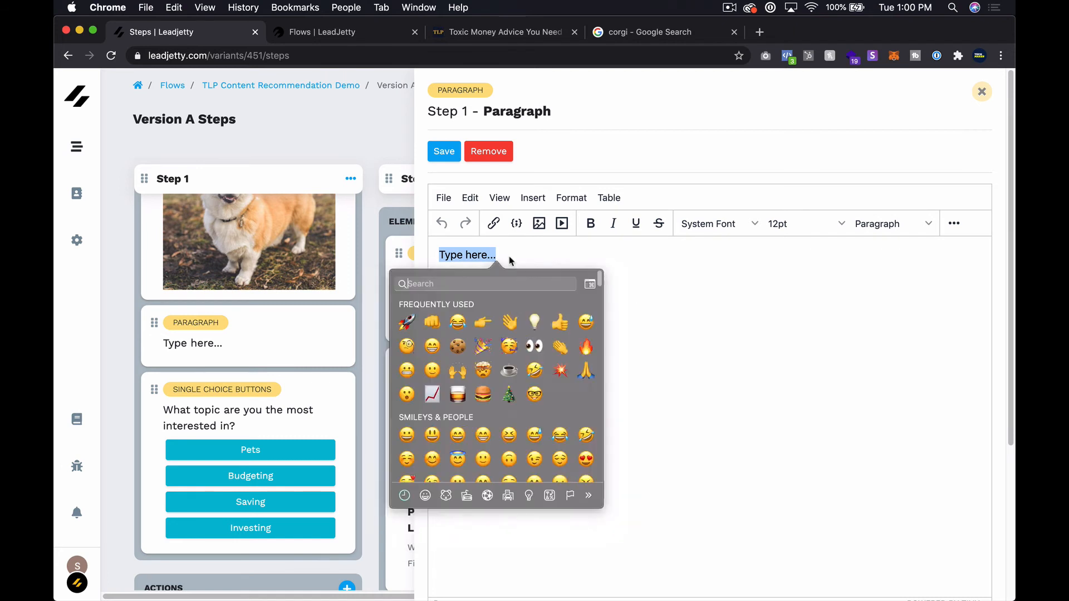
click(521, 323)
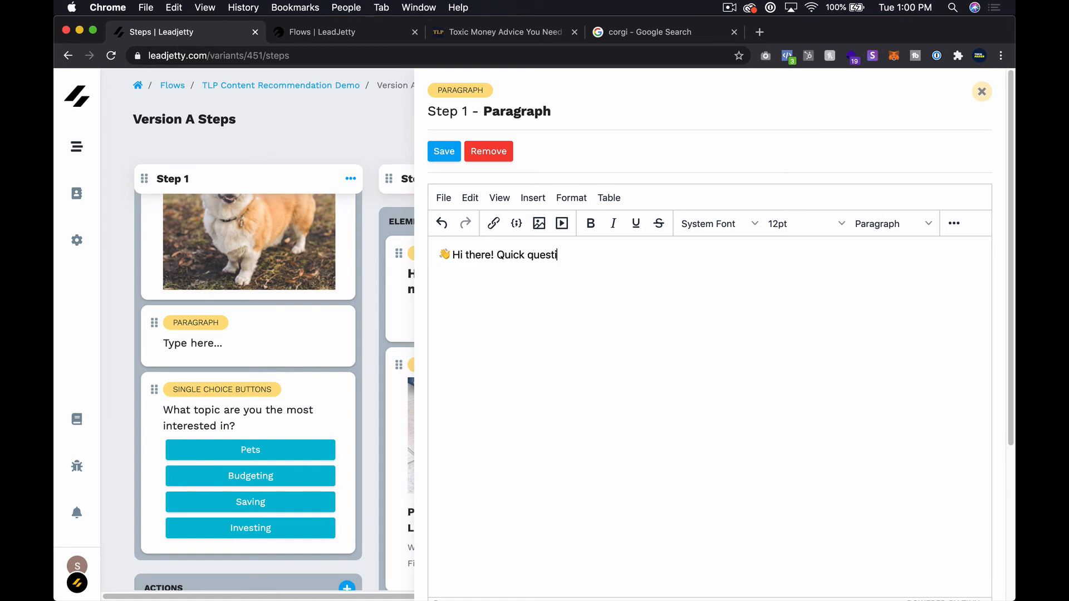
Format the whole Step 1 greeting as bold Heading 3 and save the element
key(super+a)
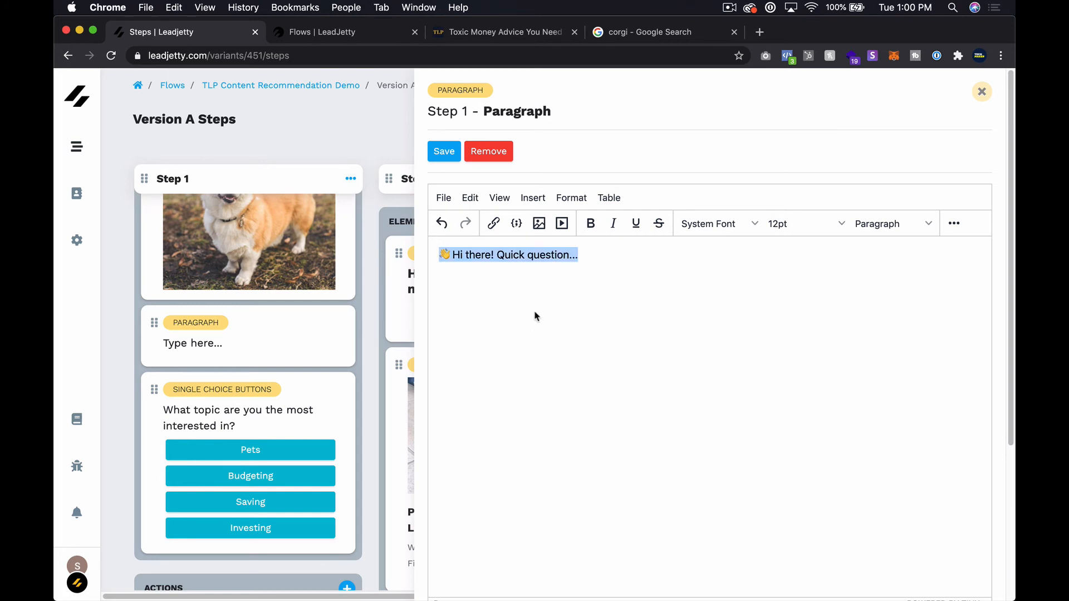
click(591, 224)
click(889, 223)
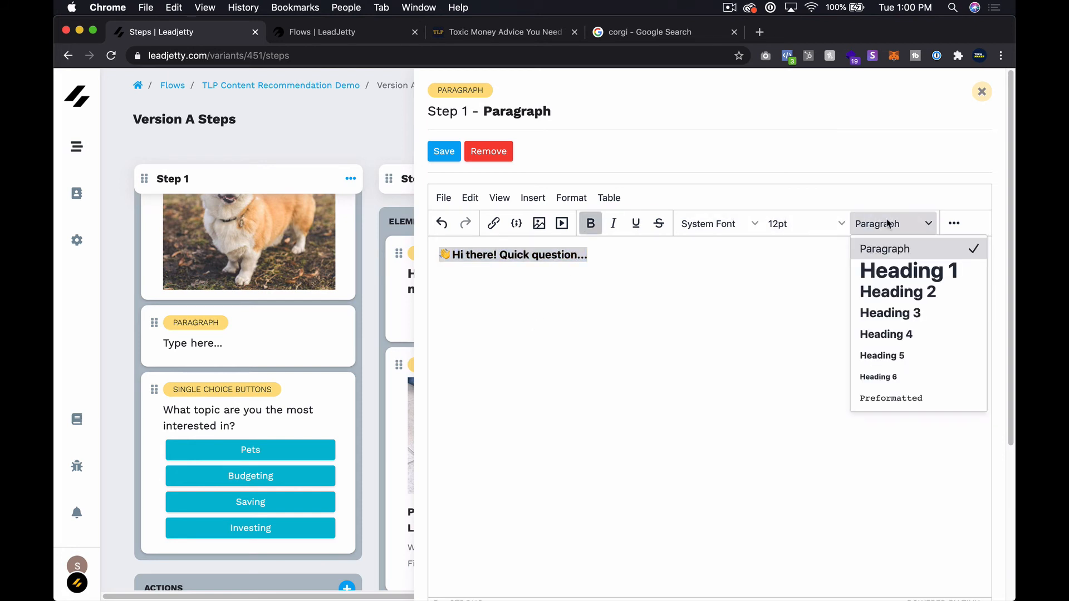
click(909, 340)
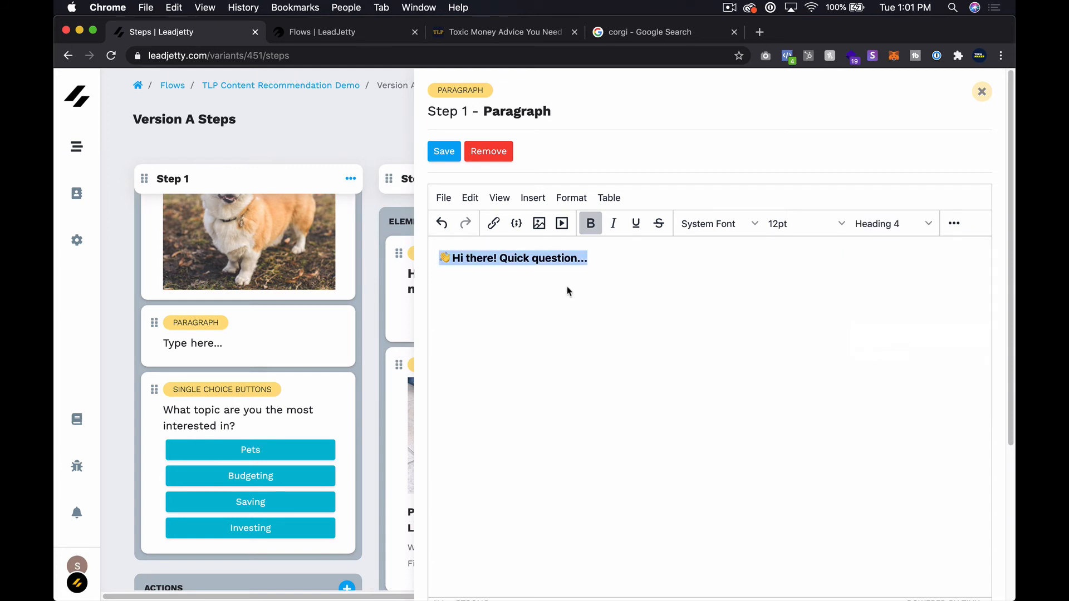
click(925, 224)
click(914, 313)
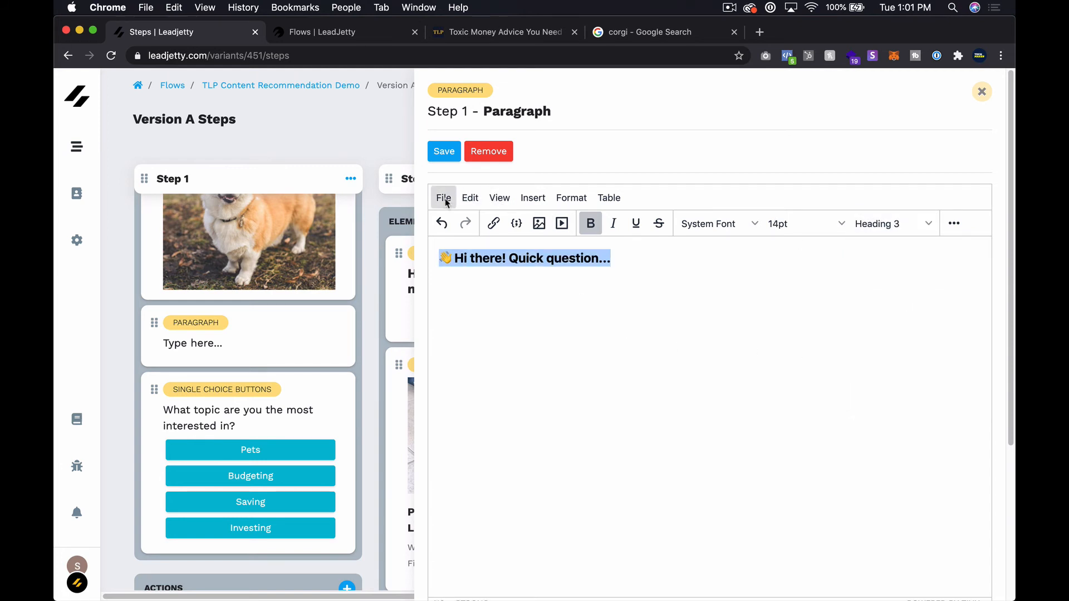
click(445, 151)
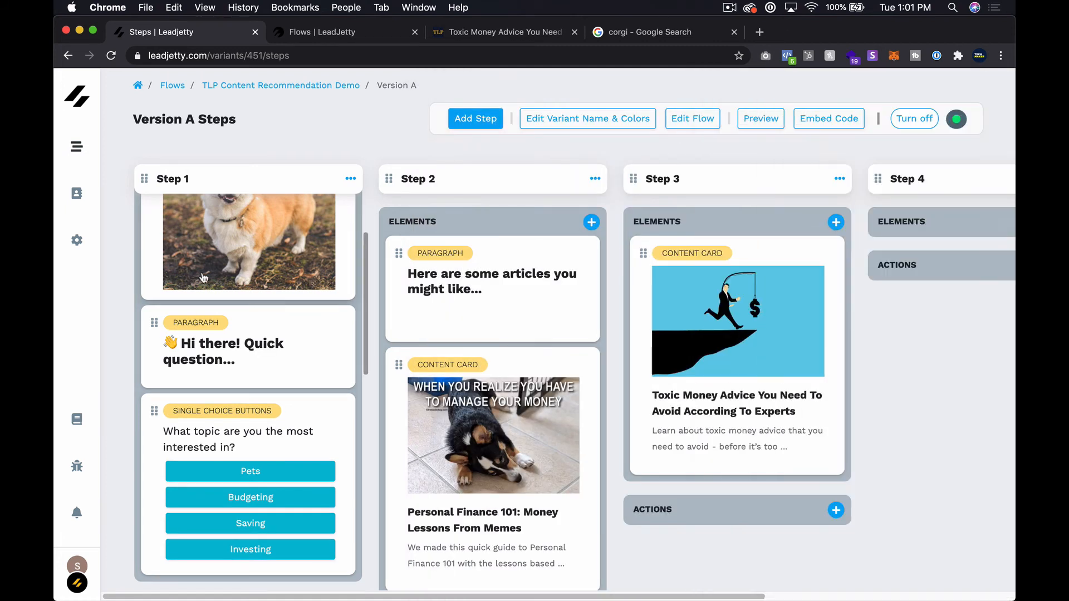
Open Version A's name and color settings and set the theme contrast to 1
scroll(278, 370, up, 3)
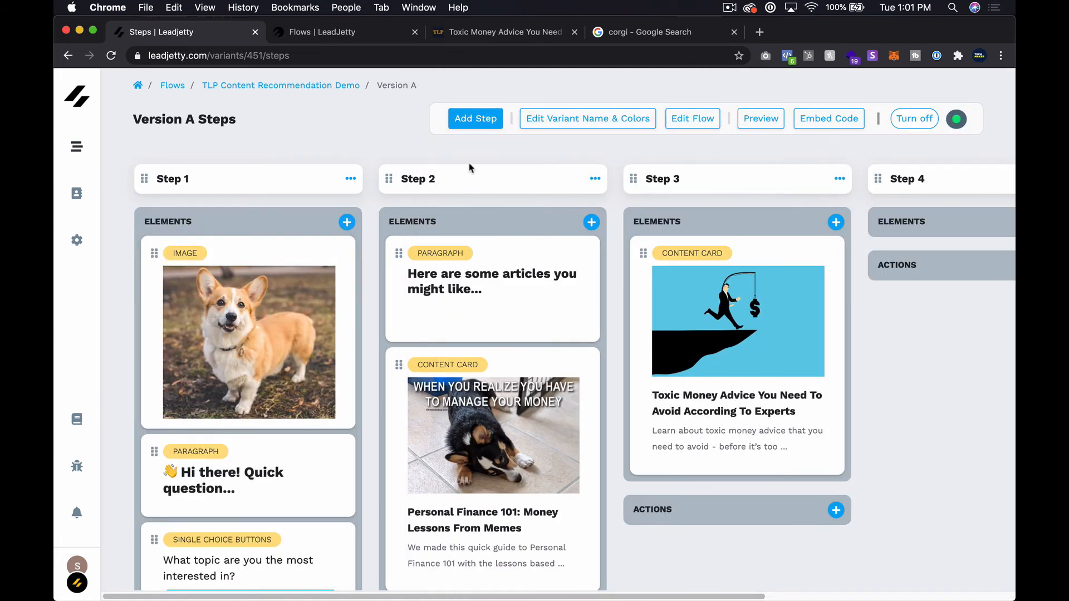
click(638, 123)
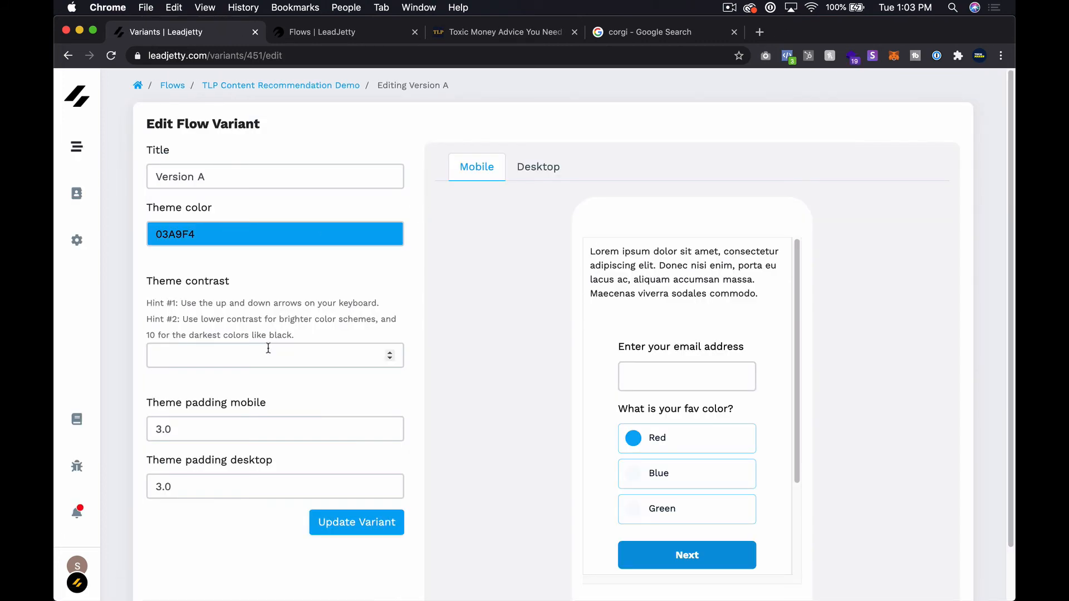
click(264, 348)
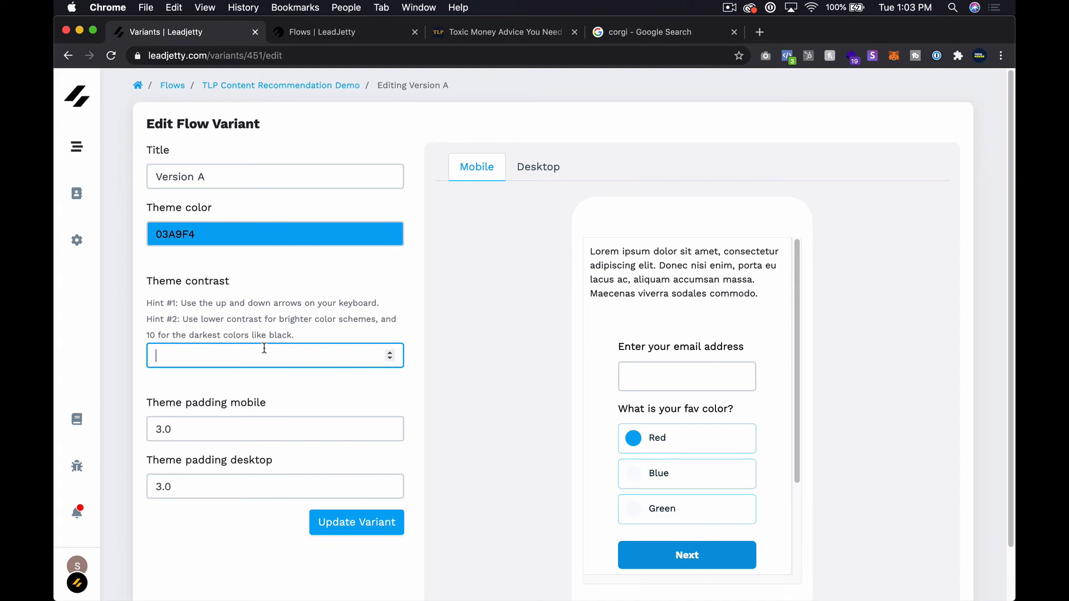
text(1)
click(495, 298)
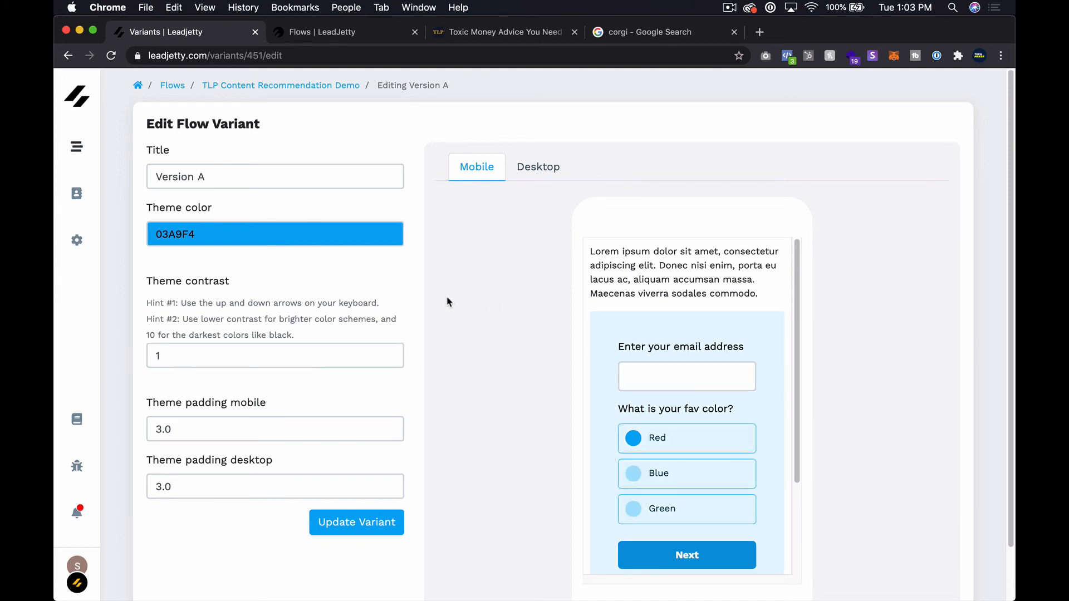
click(212, 362)
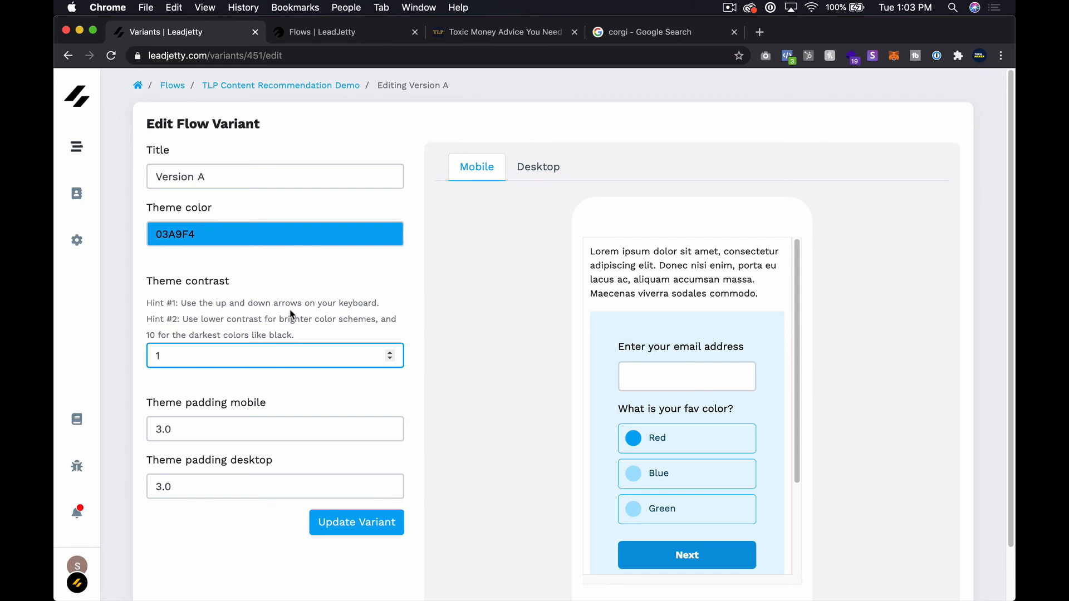
Try the Red option in the mobile sample form, check the desktop version, and save the variant
click(655, 448)
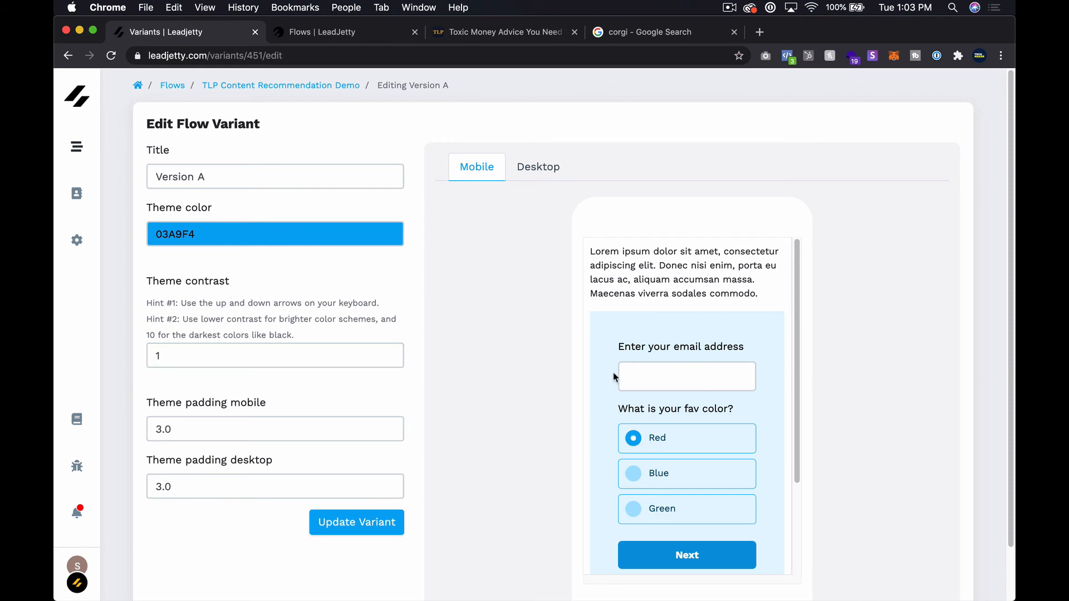
click(543, 169)
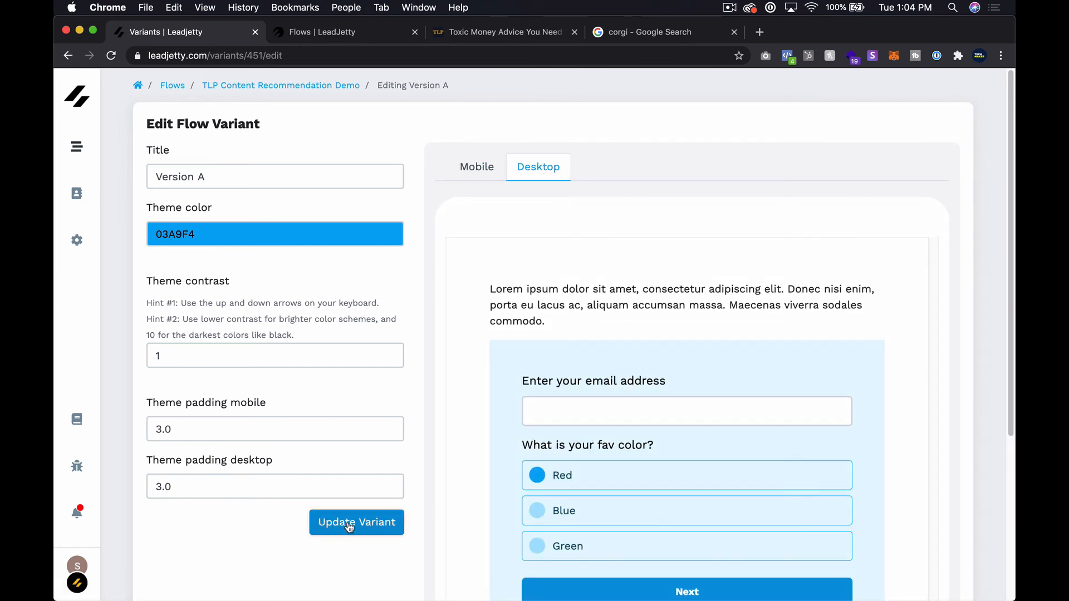
click(352, 527)
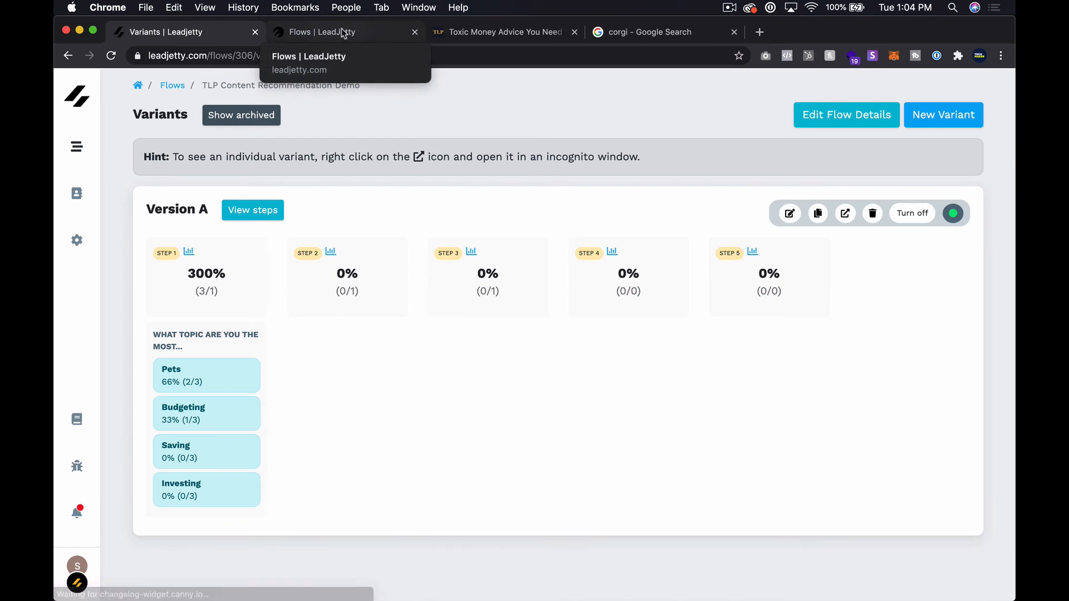
Reload the flow's sample blog post preview and look over the embedded greeting and topic question
click(342, 31)
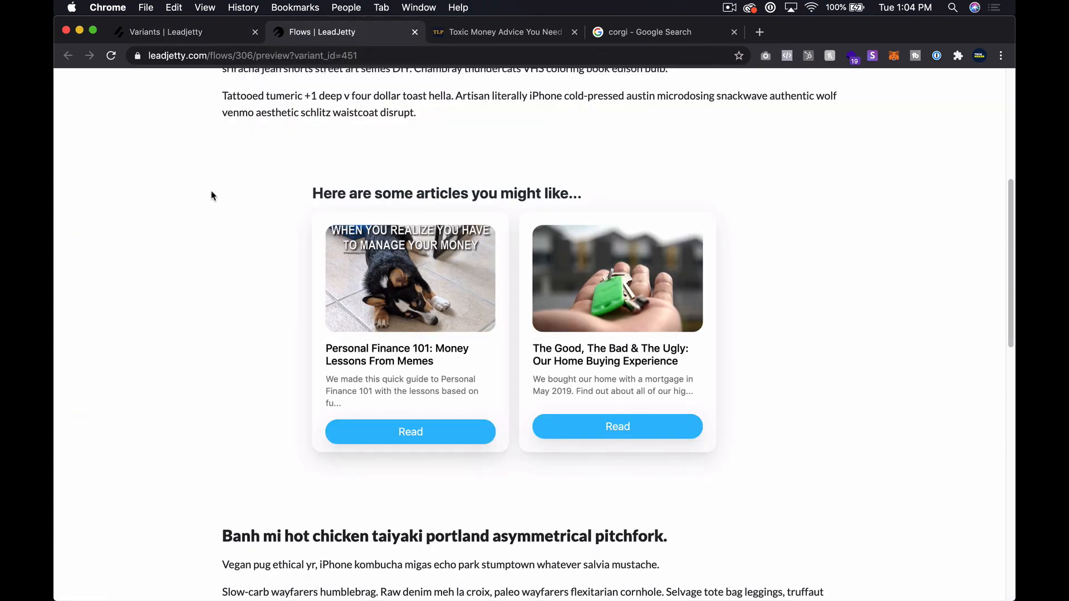
key(super+r)
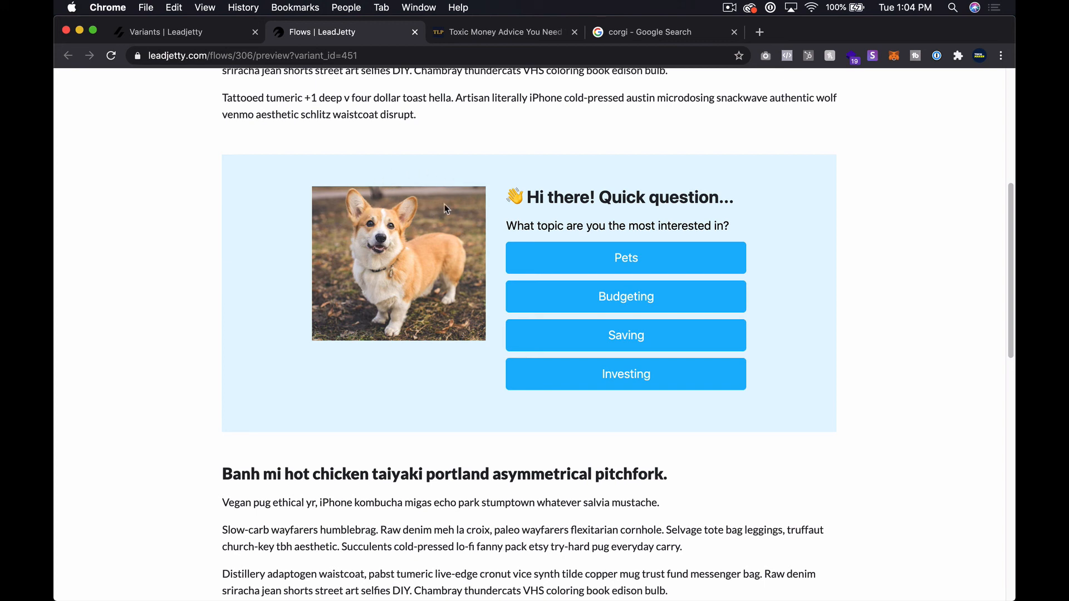
scroll(434, 291, up, 6)
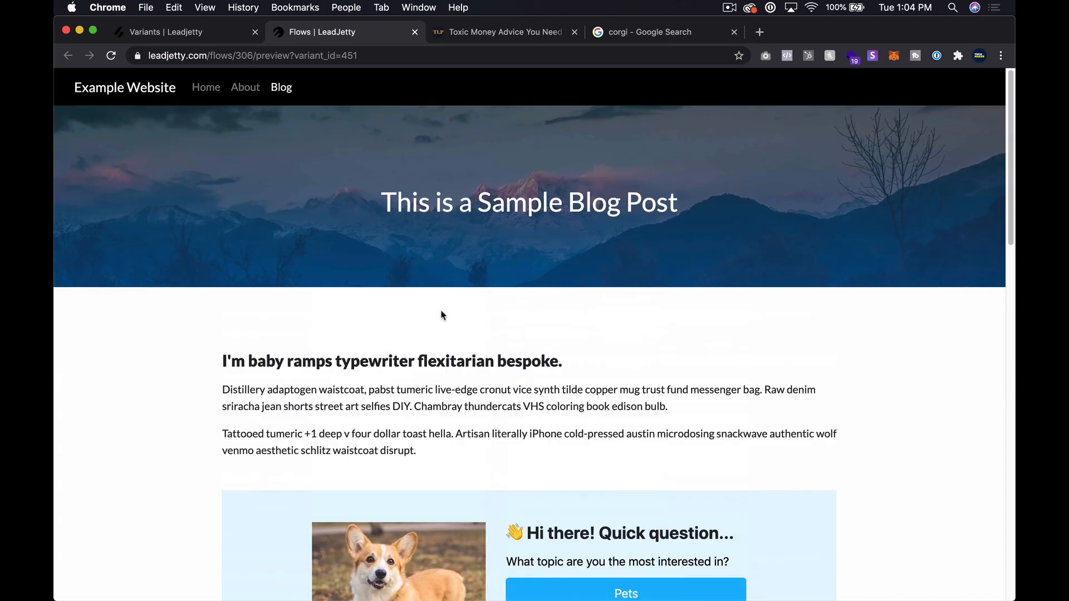
scroll(443, 315, down, 4)
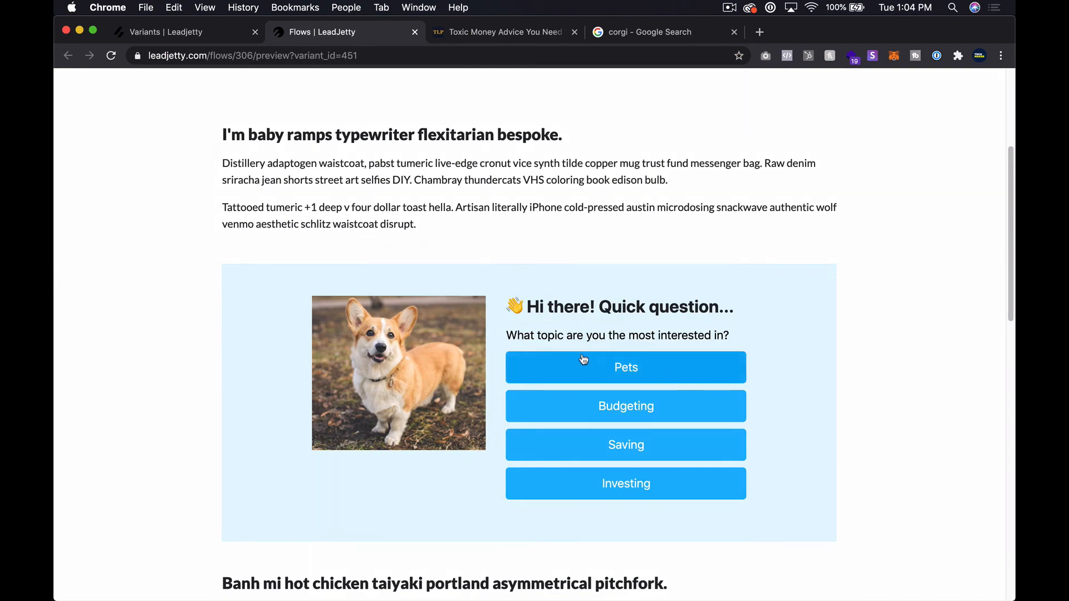
Answer the previewed topic question with Pets and look over the recommended article cards within the blog post
click(616, 369)
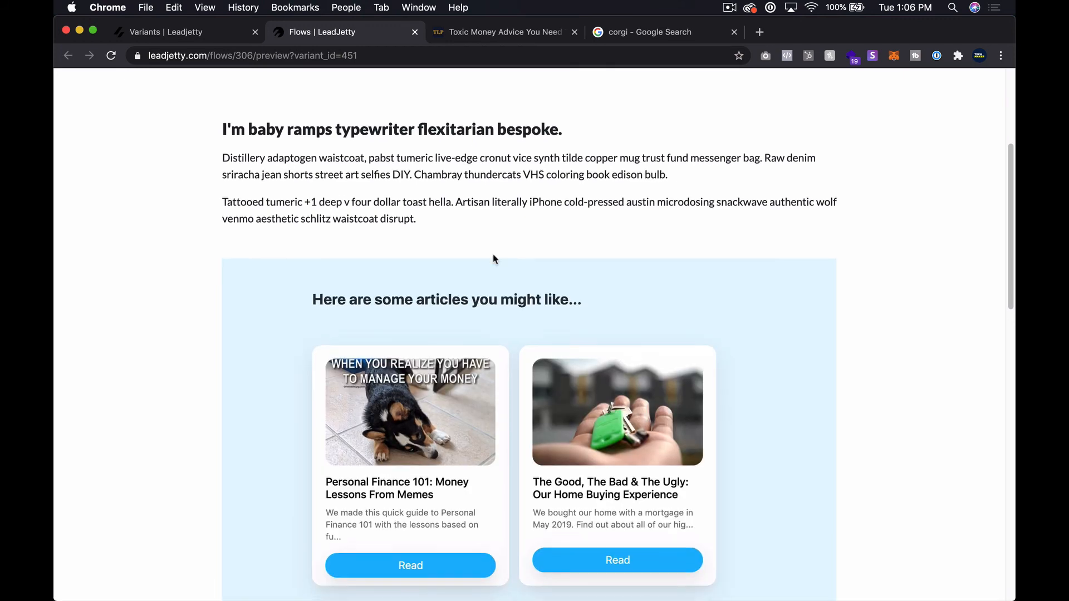
scroll(494, 258, down, 5)
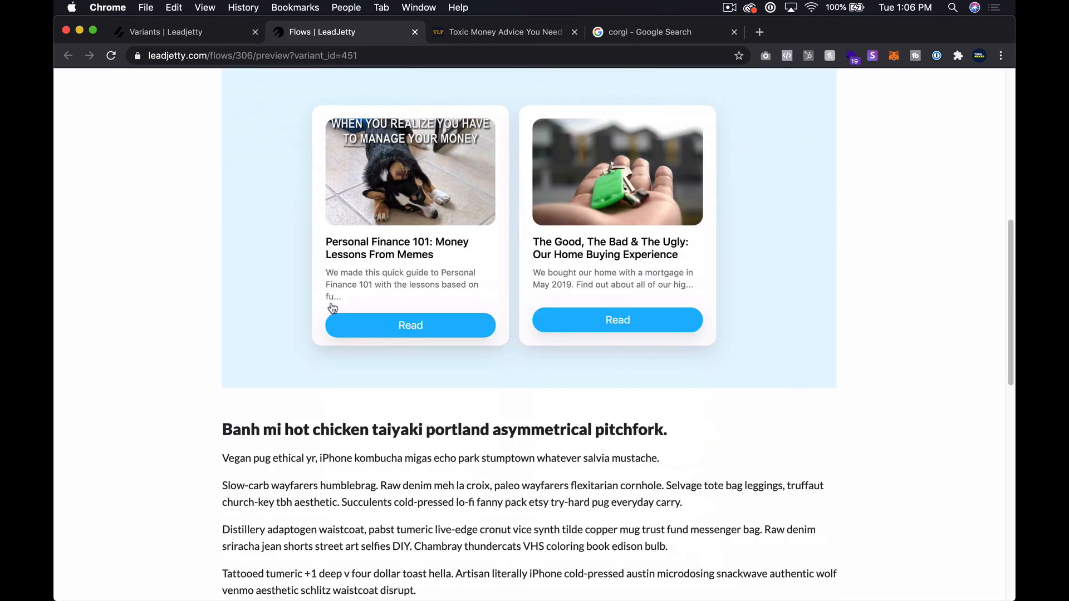
scroll(450, 228, up, 9)
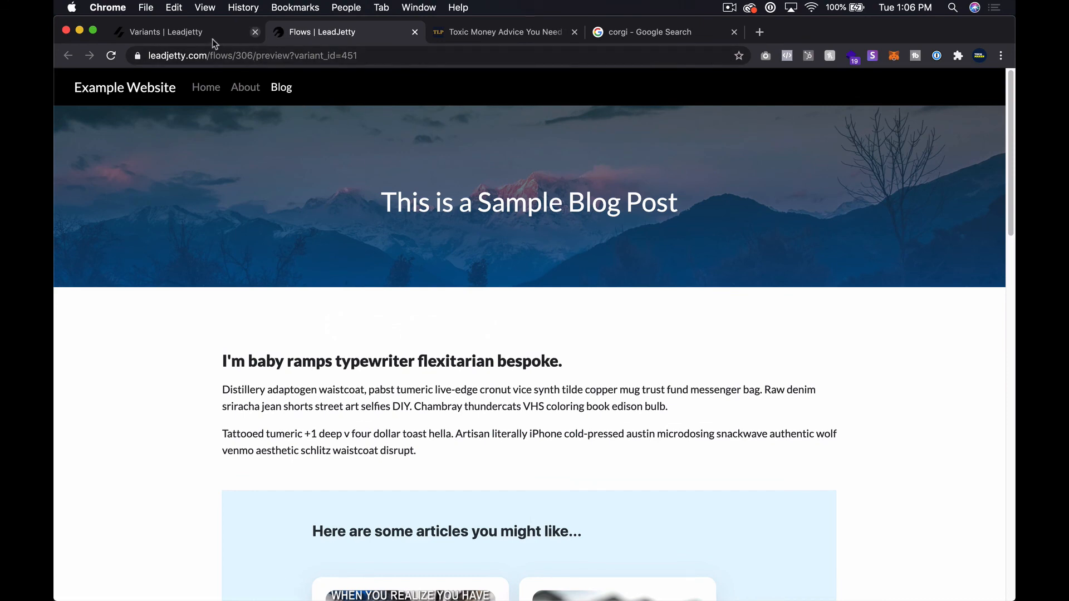
scroll(298, 353, down, 4)
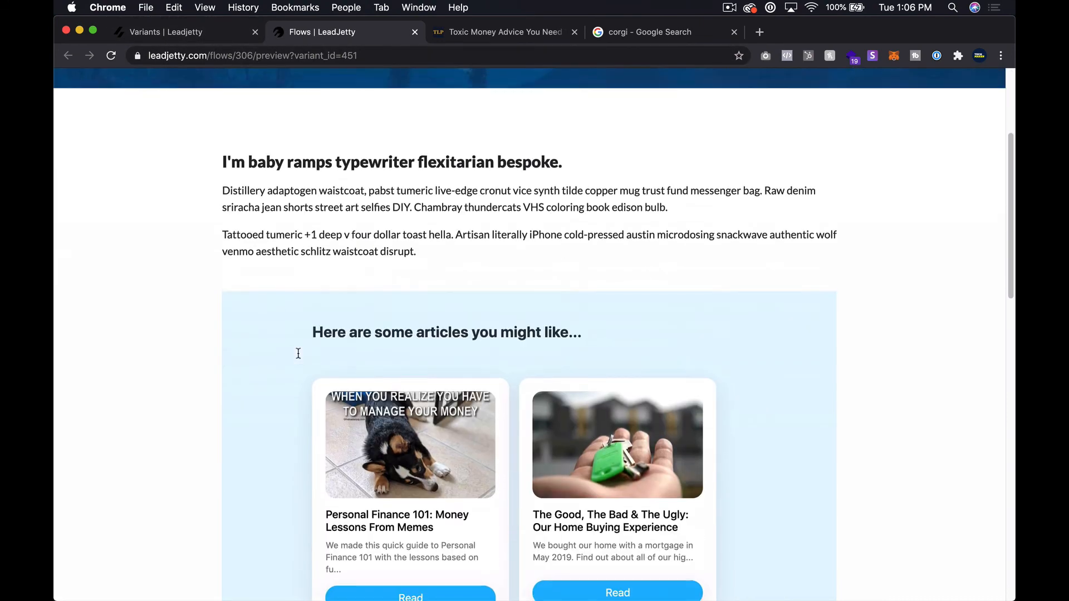
scroll(299, 356, down, 1)
scroll(296, 359, down, 2)
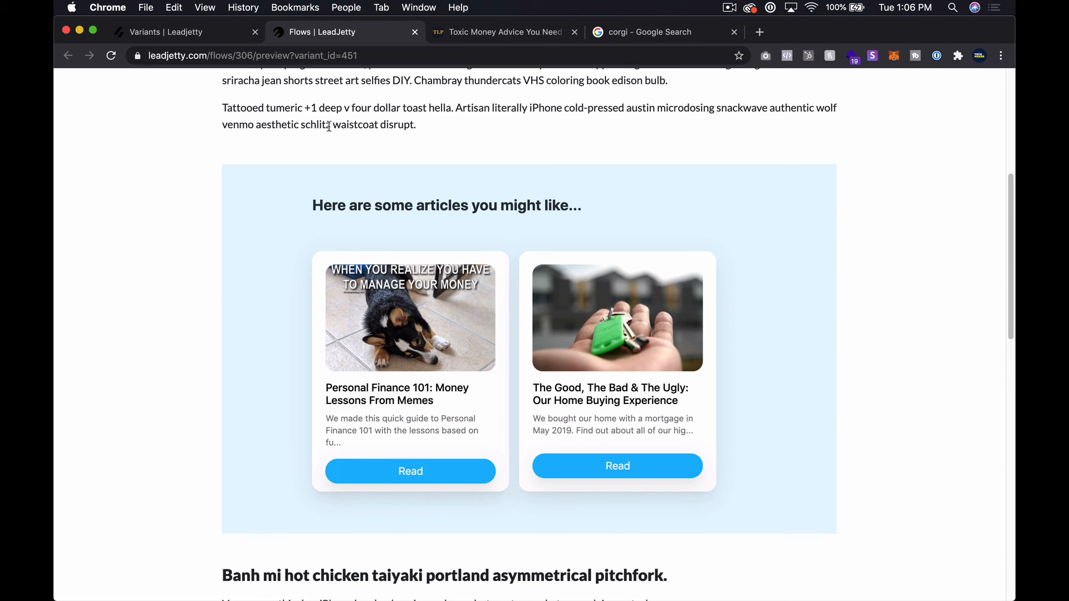
scroll(264, 205, up, 6)
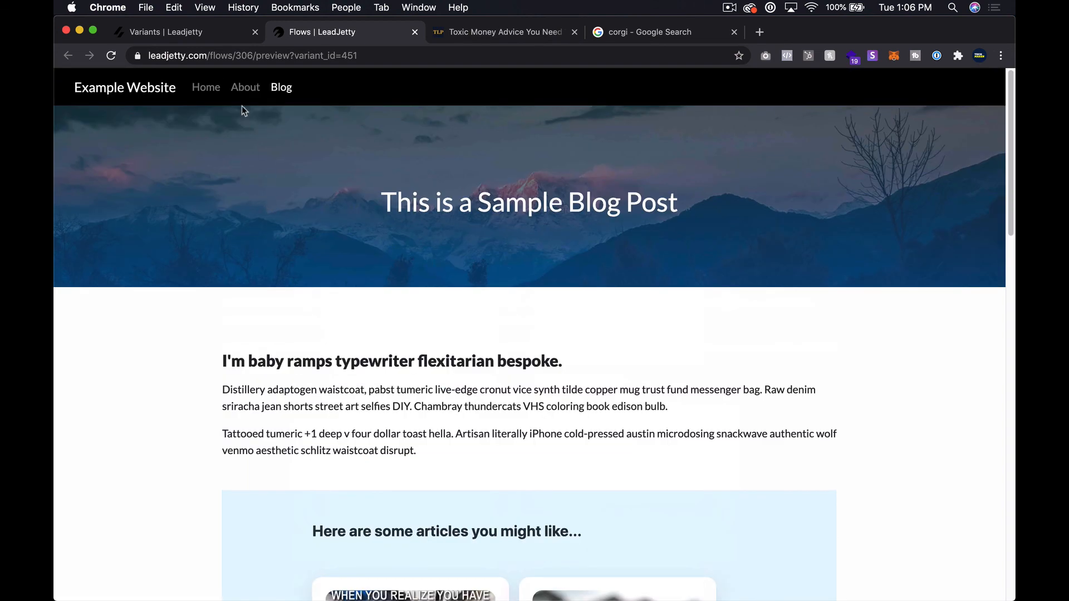
Return to the flow's Variants page and refresh Version A's step and topic answer statistics
click(176, 34)
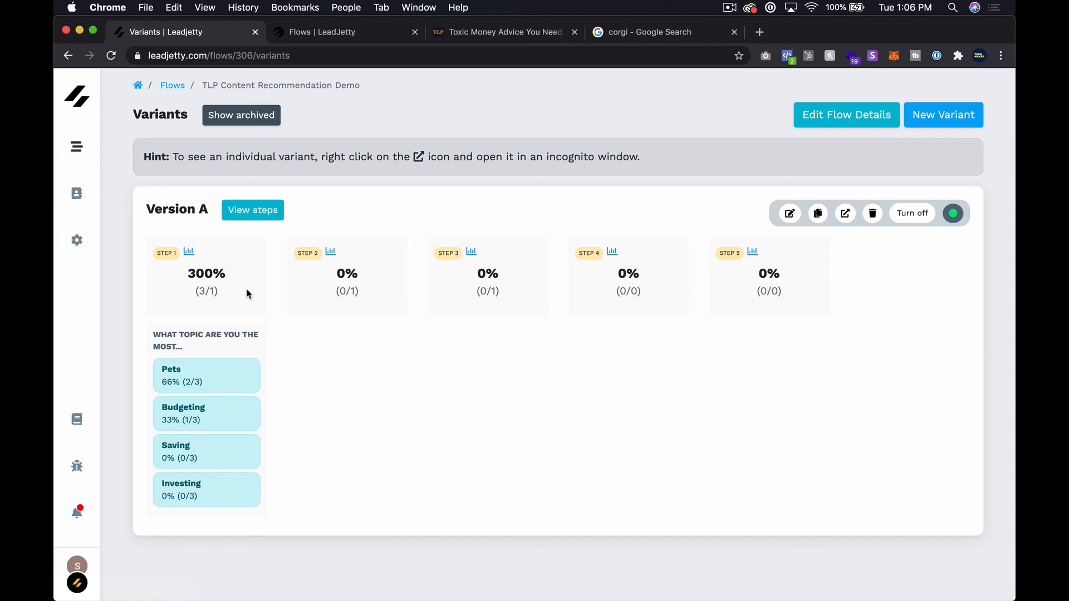
drag(221, 292, 196, 288)
click(218, 289)
click(112, 58)
click(112, 58)
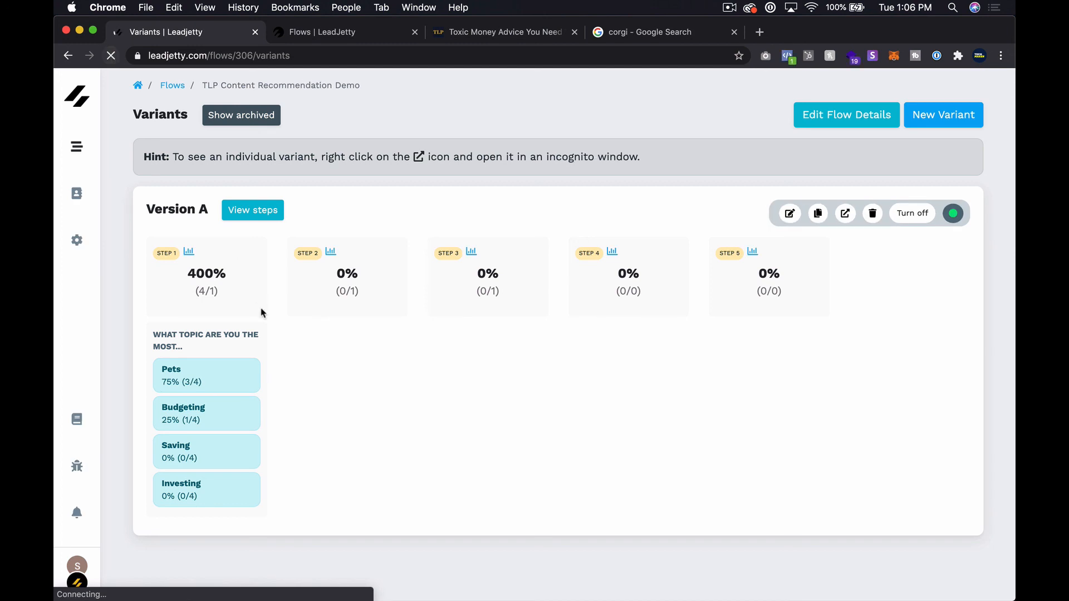